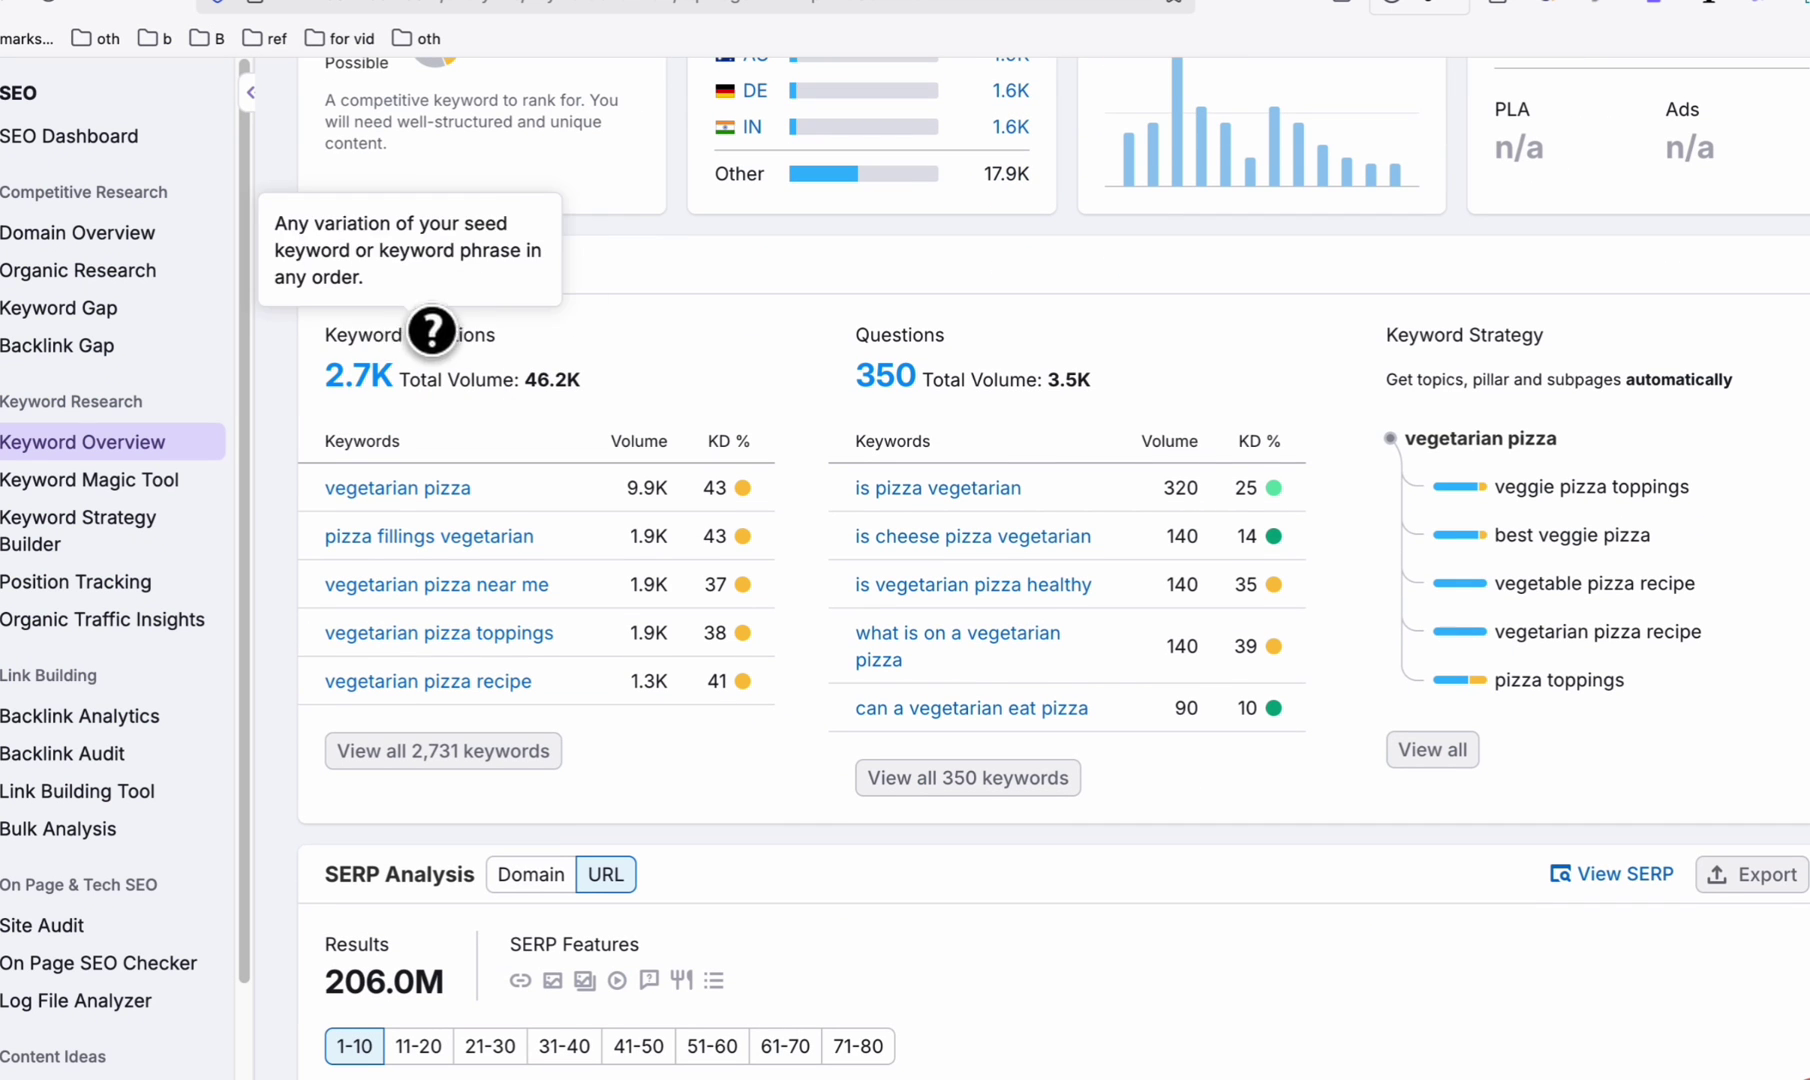
# Open the full 2,731-keyword list for vegetarian pizza in Keyword Magic Tool and browse its 350 question keywords.
pyautogui.click(430, 335)
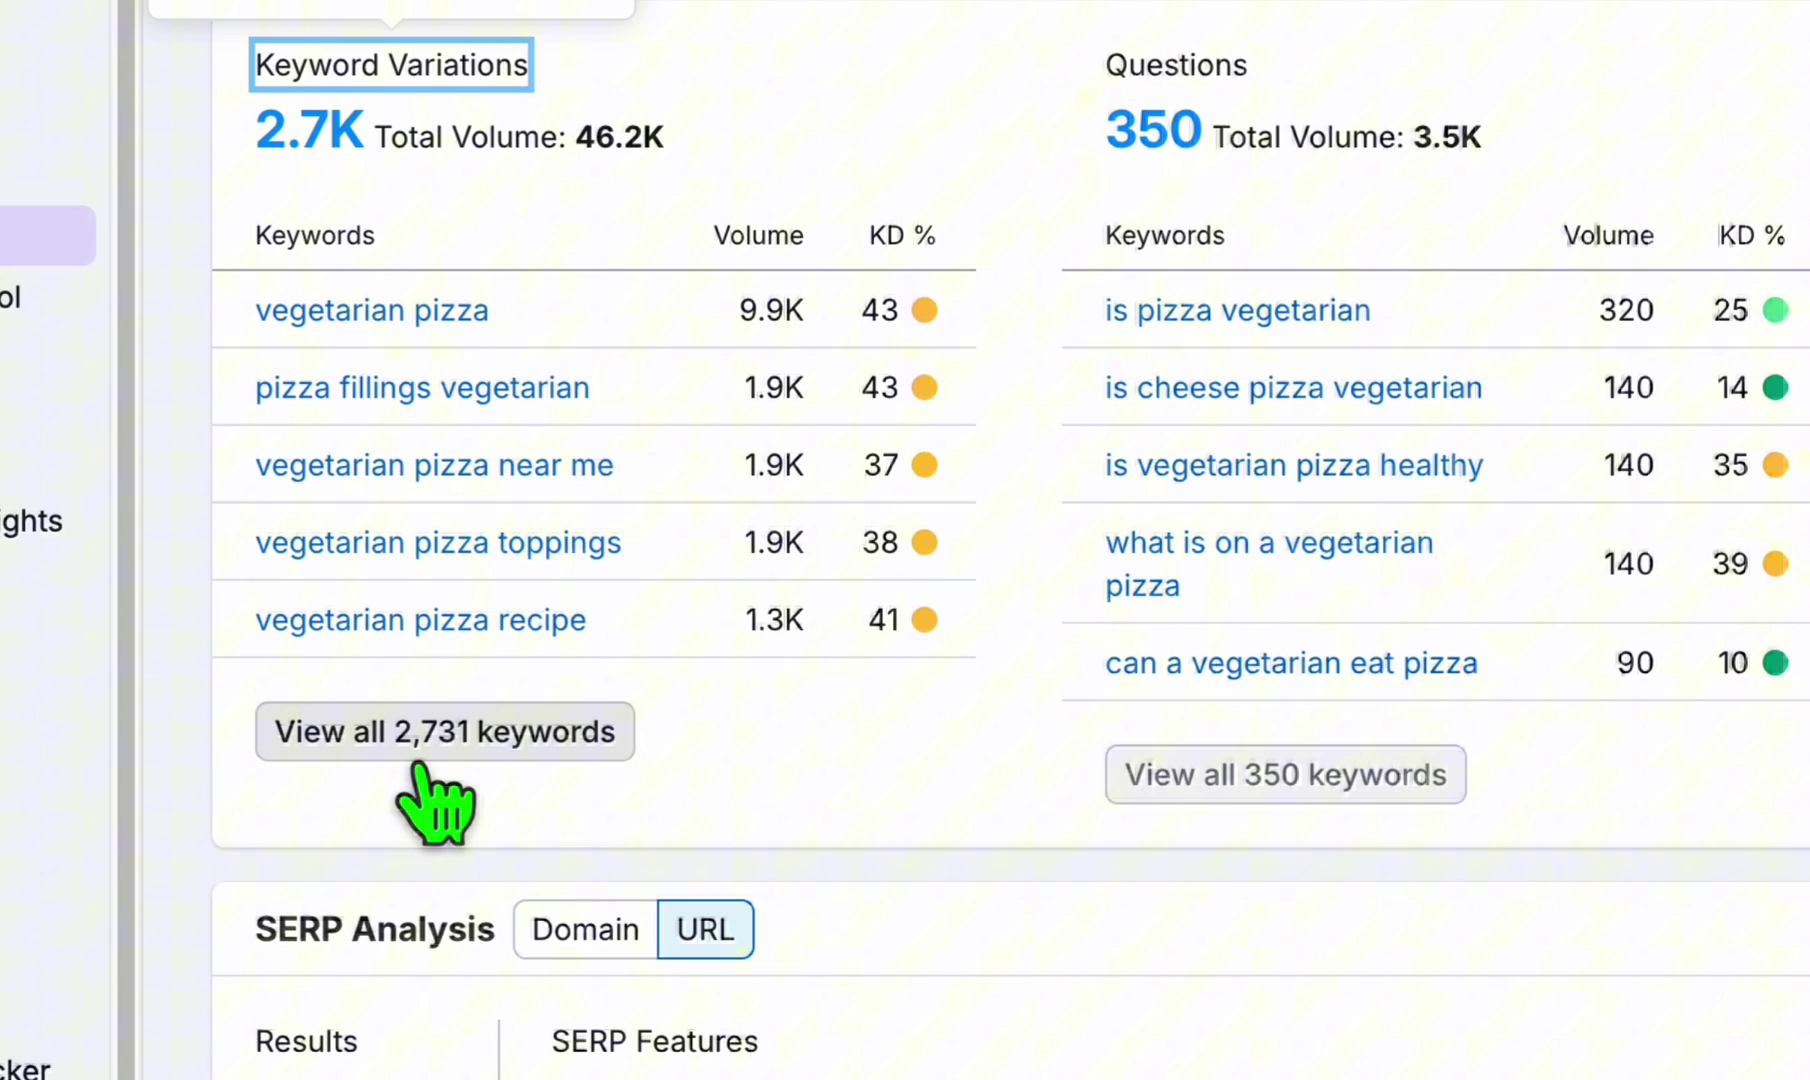
pyautogui.click(416, 742)
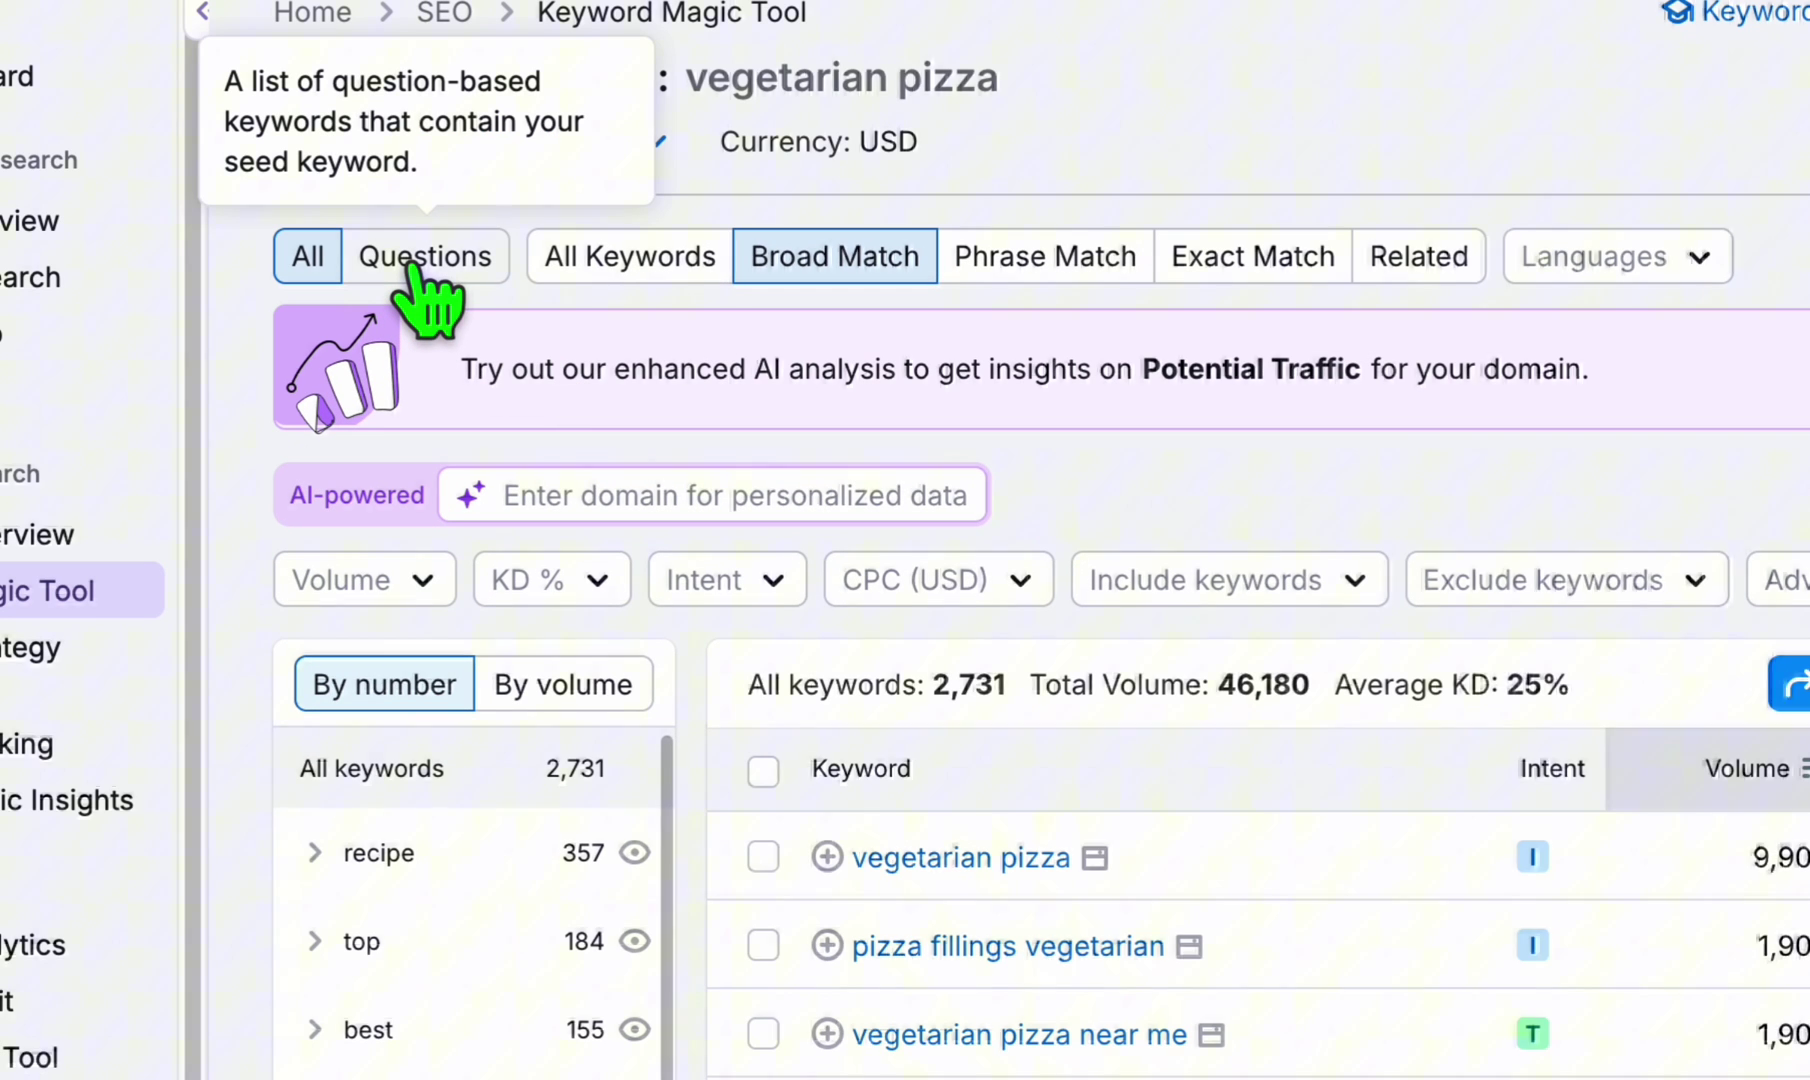
pyautogui.click(424, 285)
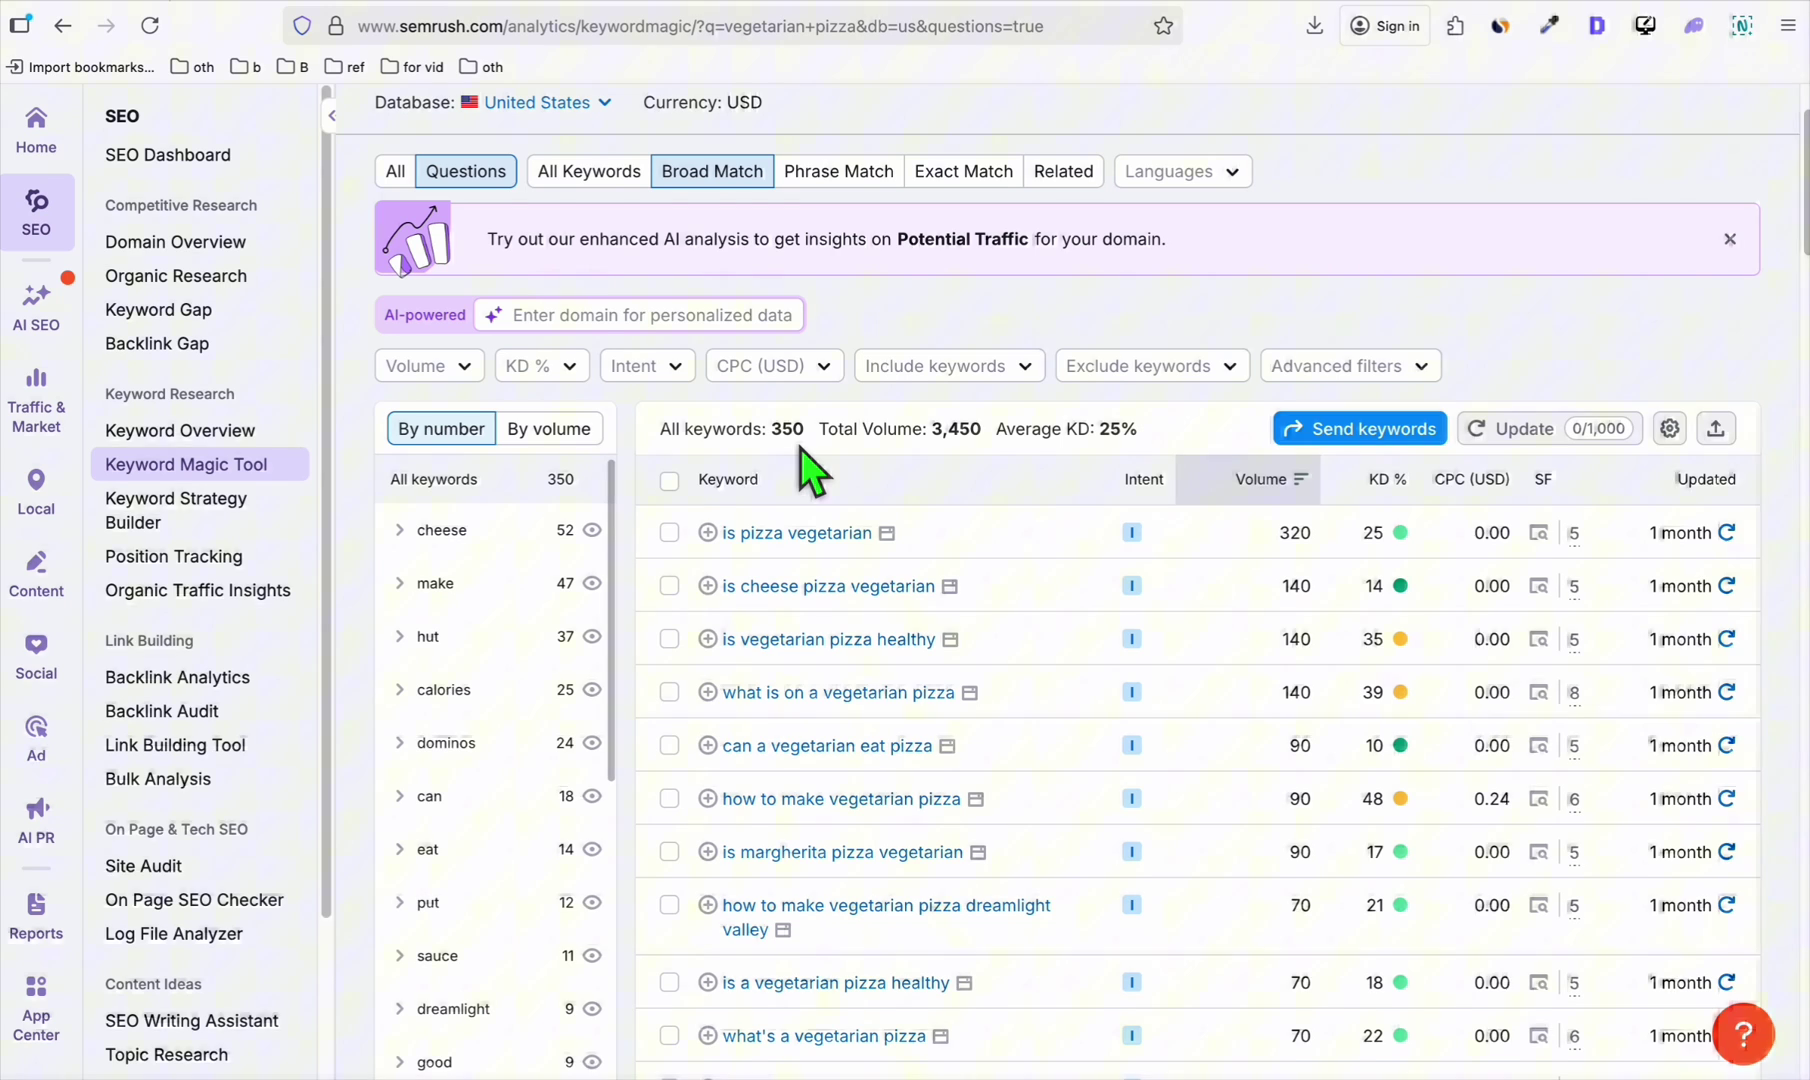
pyautogui.scroll(3, 800, 448)
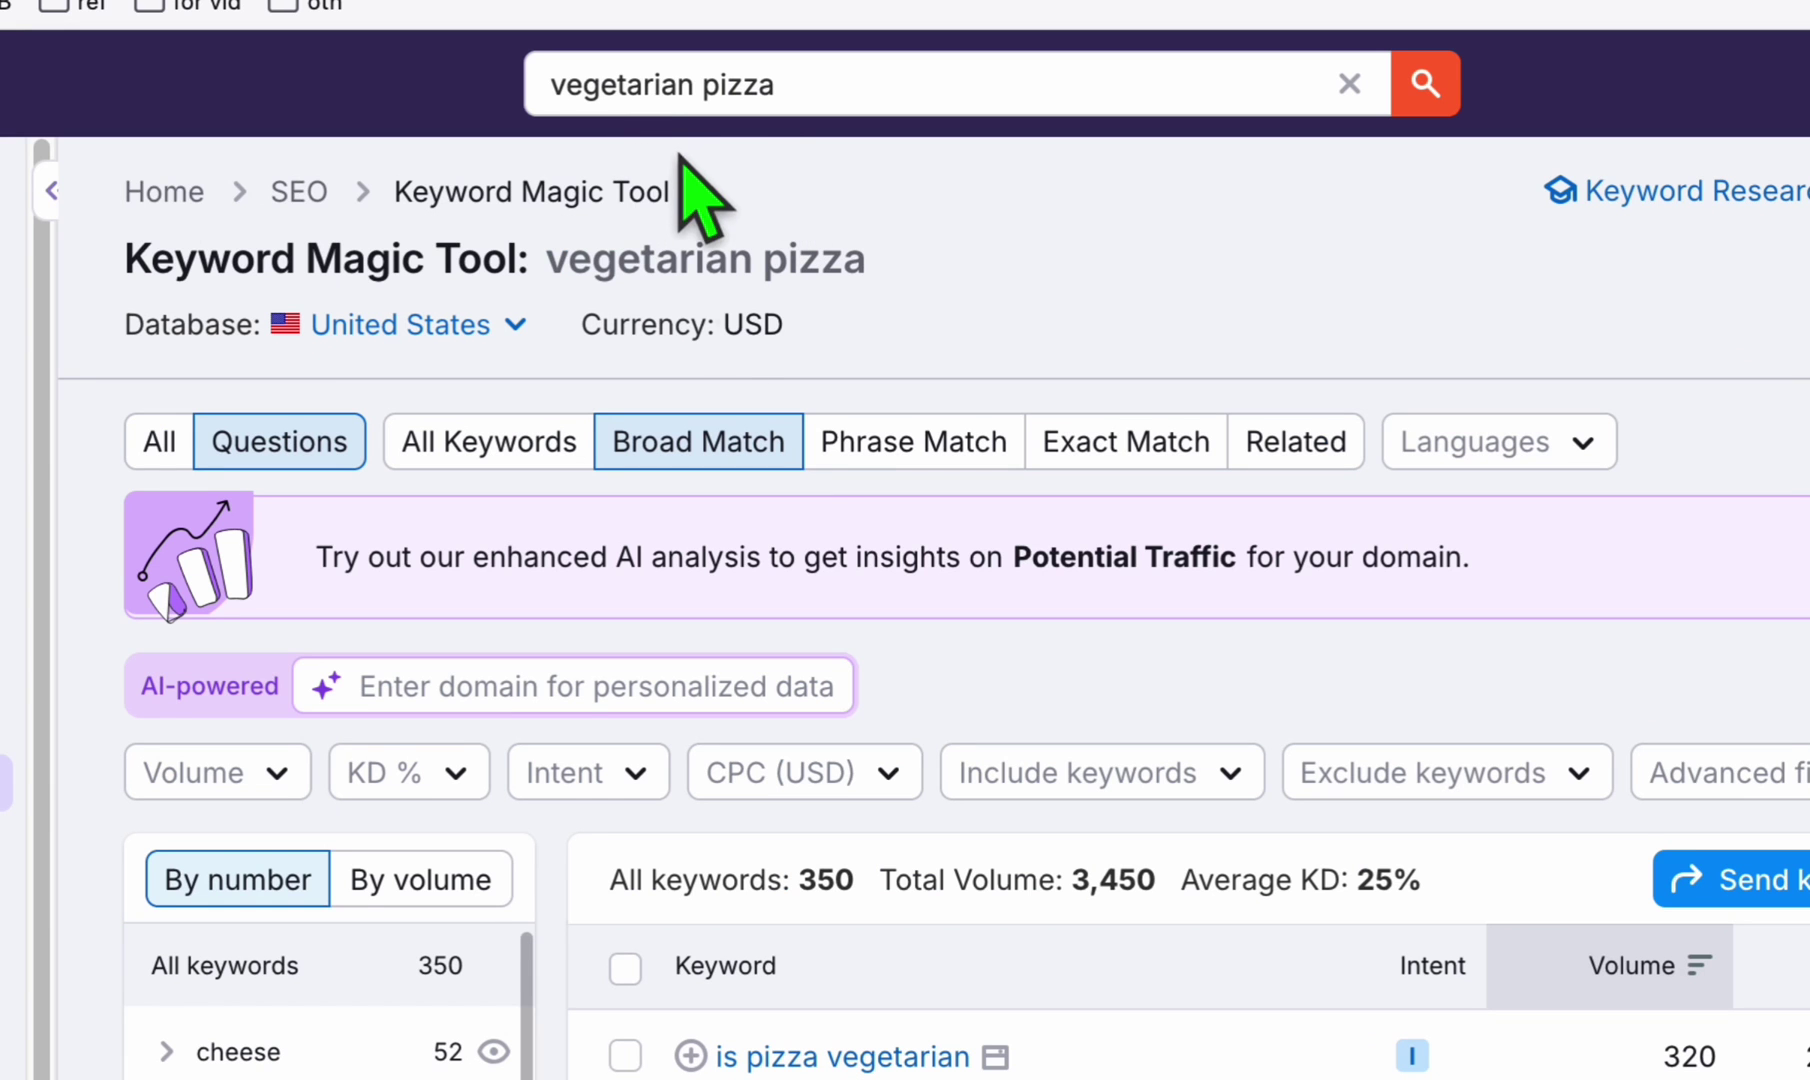
pyautogui.scroll(-2, 810, 540)
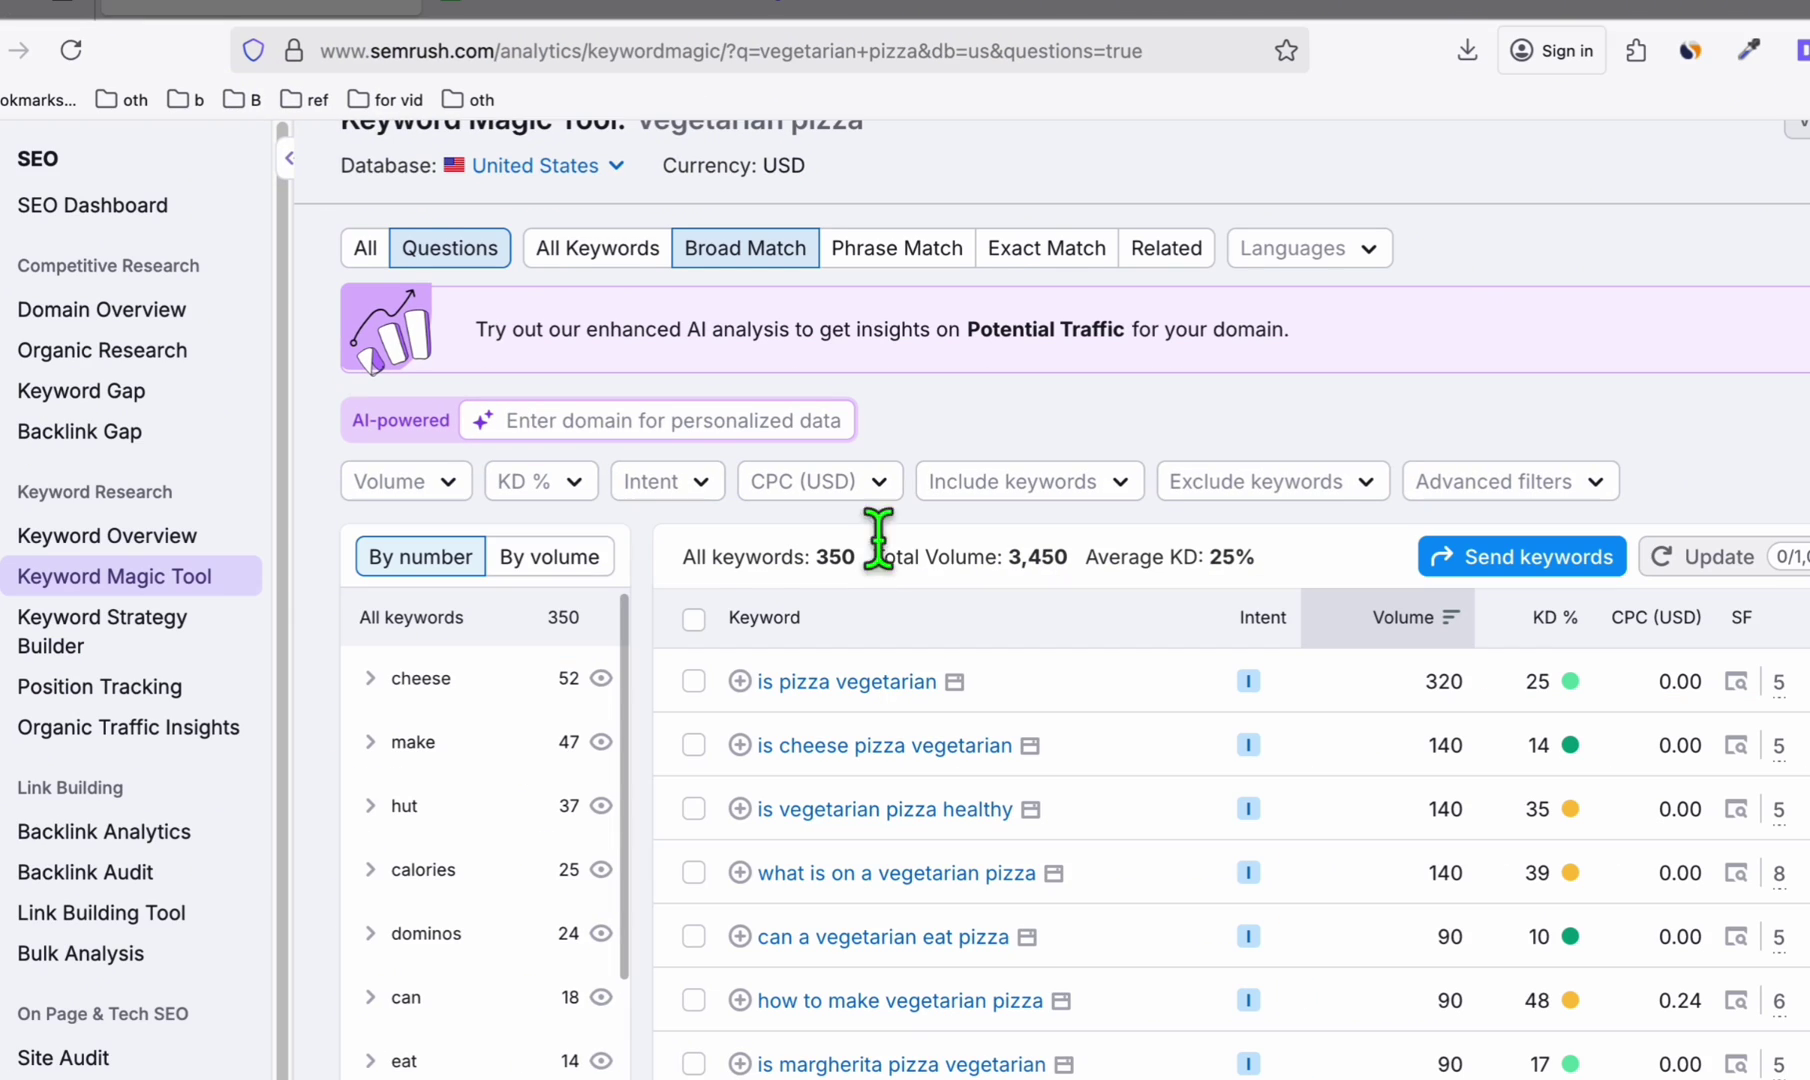
pyautogui.scroll(-2, 880, 540)
pyautogui.scroll(-5, 895, 805)
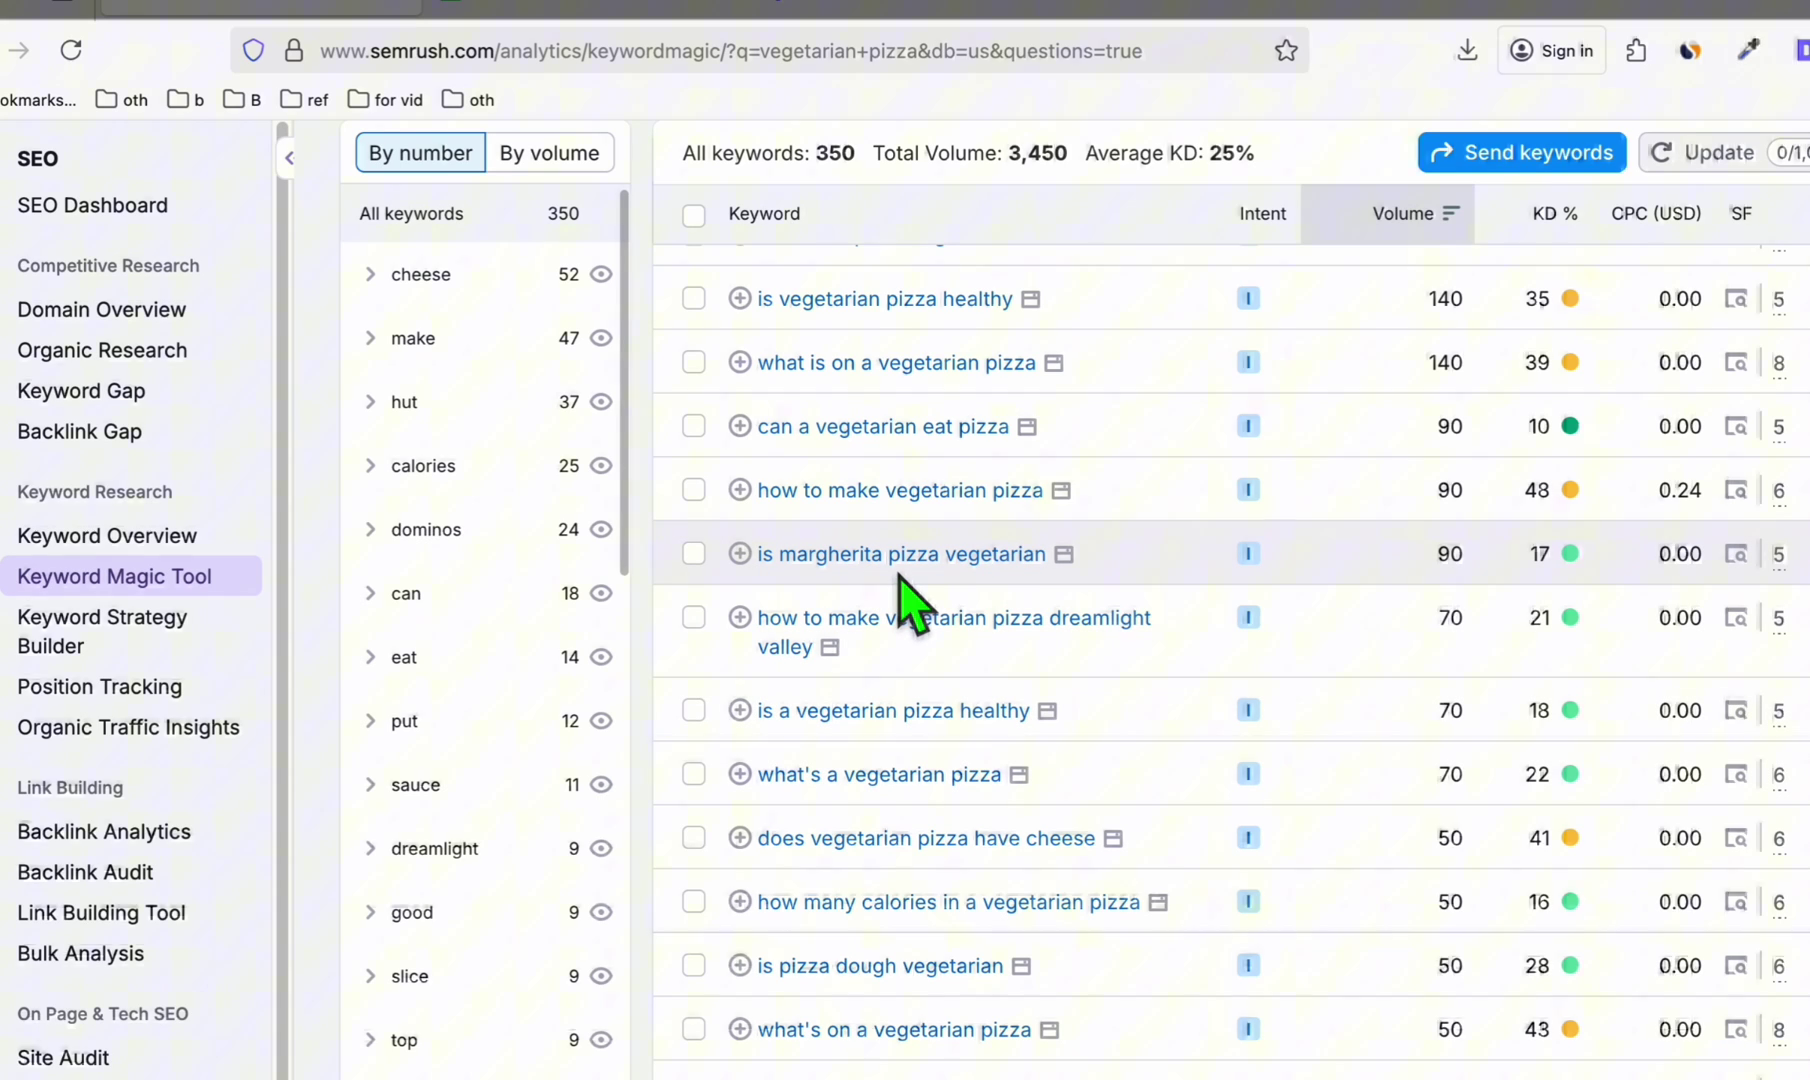
pyautogui.scroll(3, 899, 578)
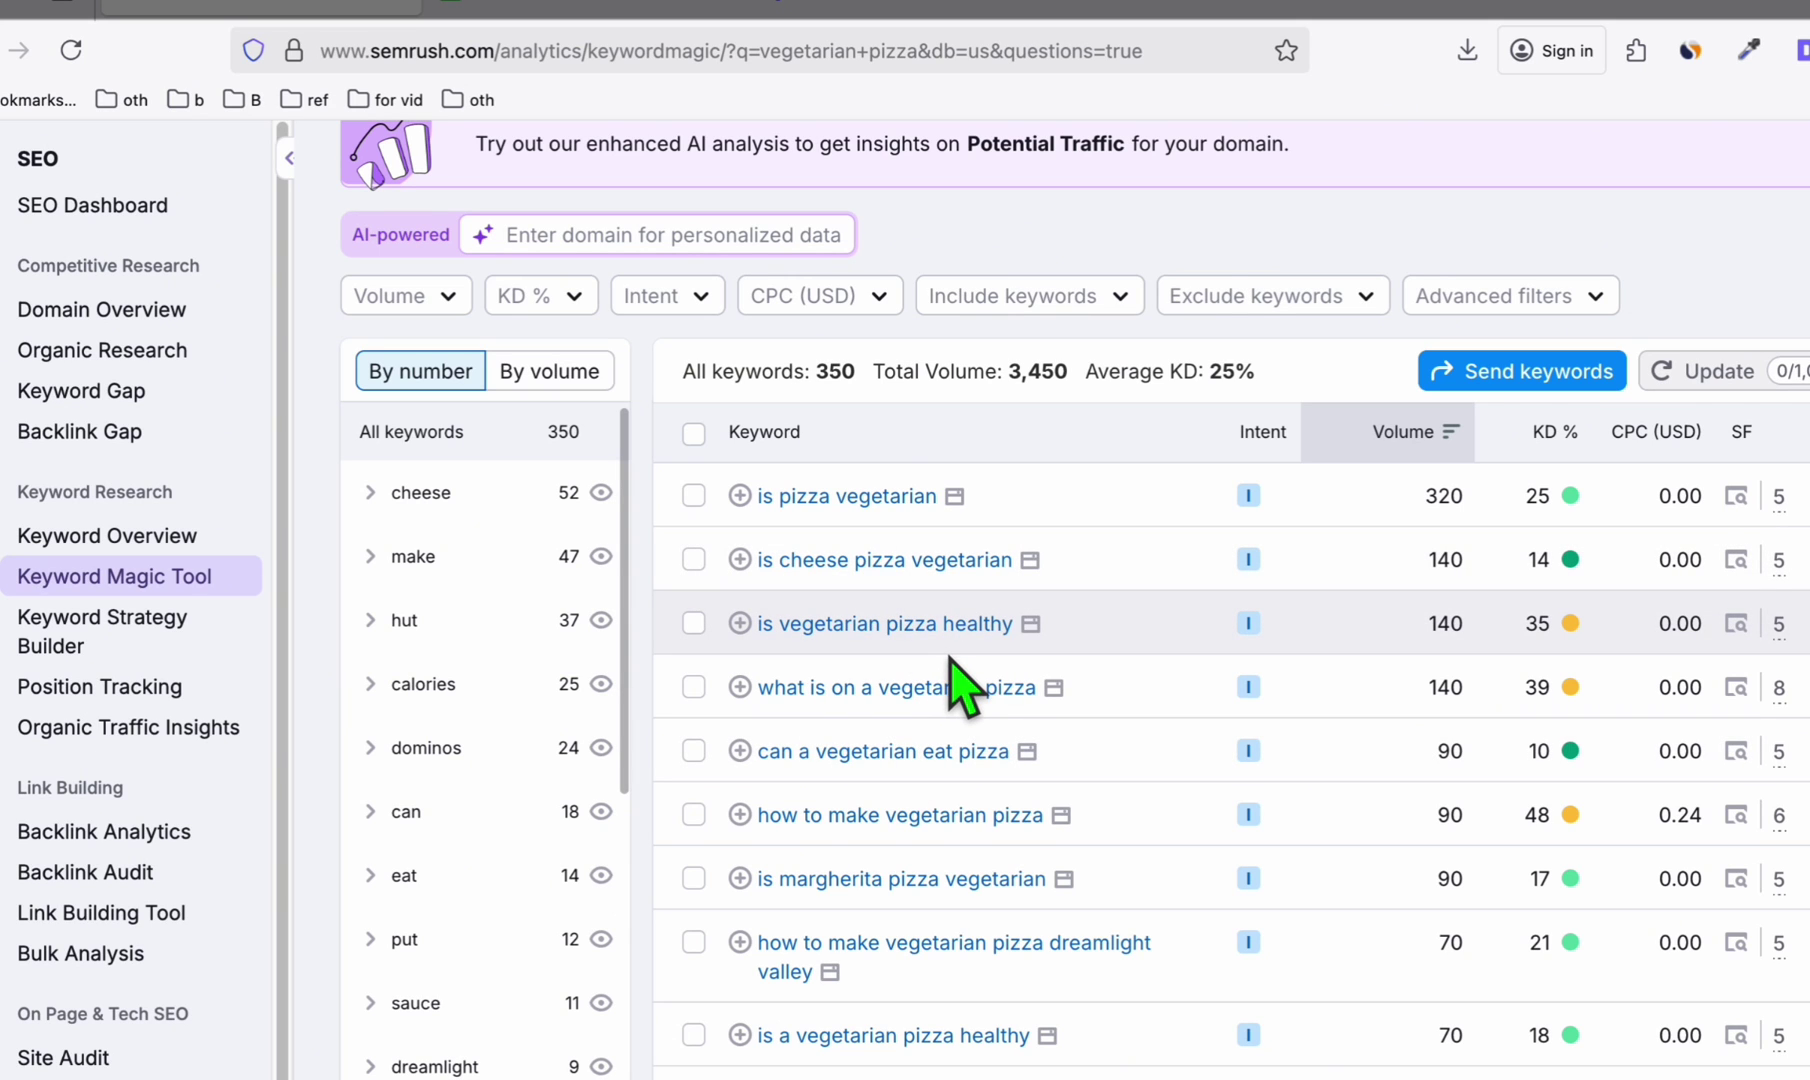
pyautogui.scroll(-1, 950, 659)
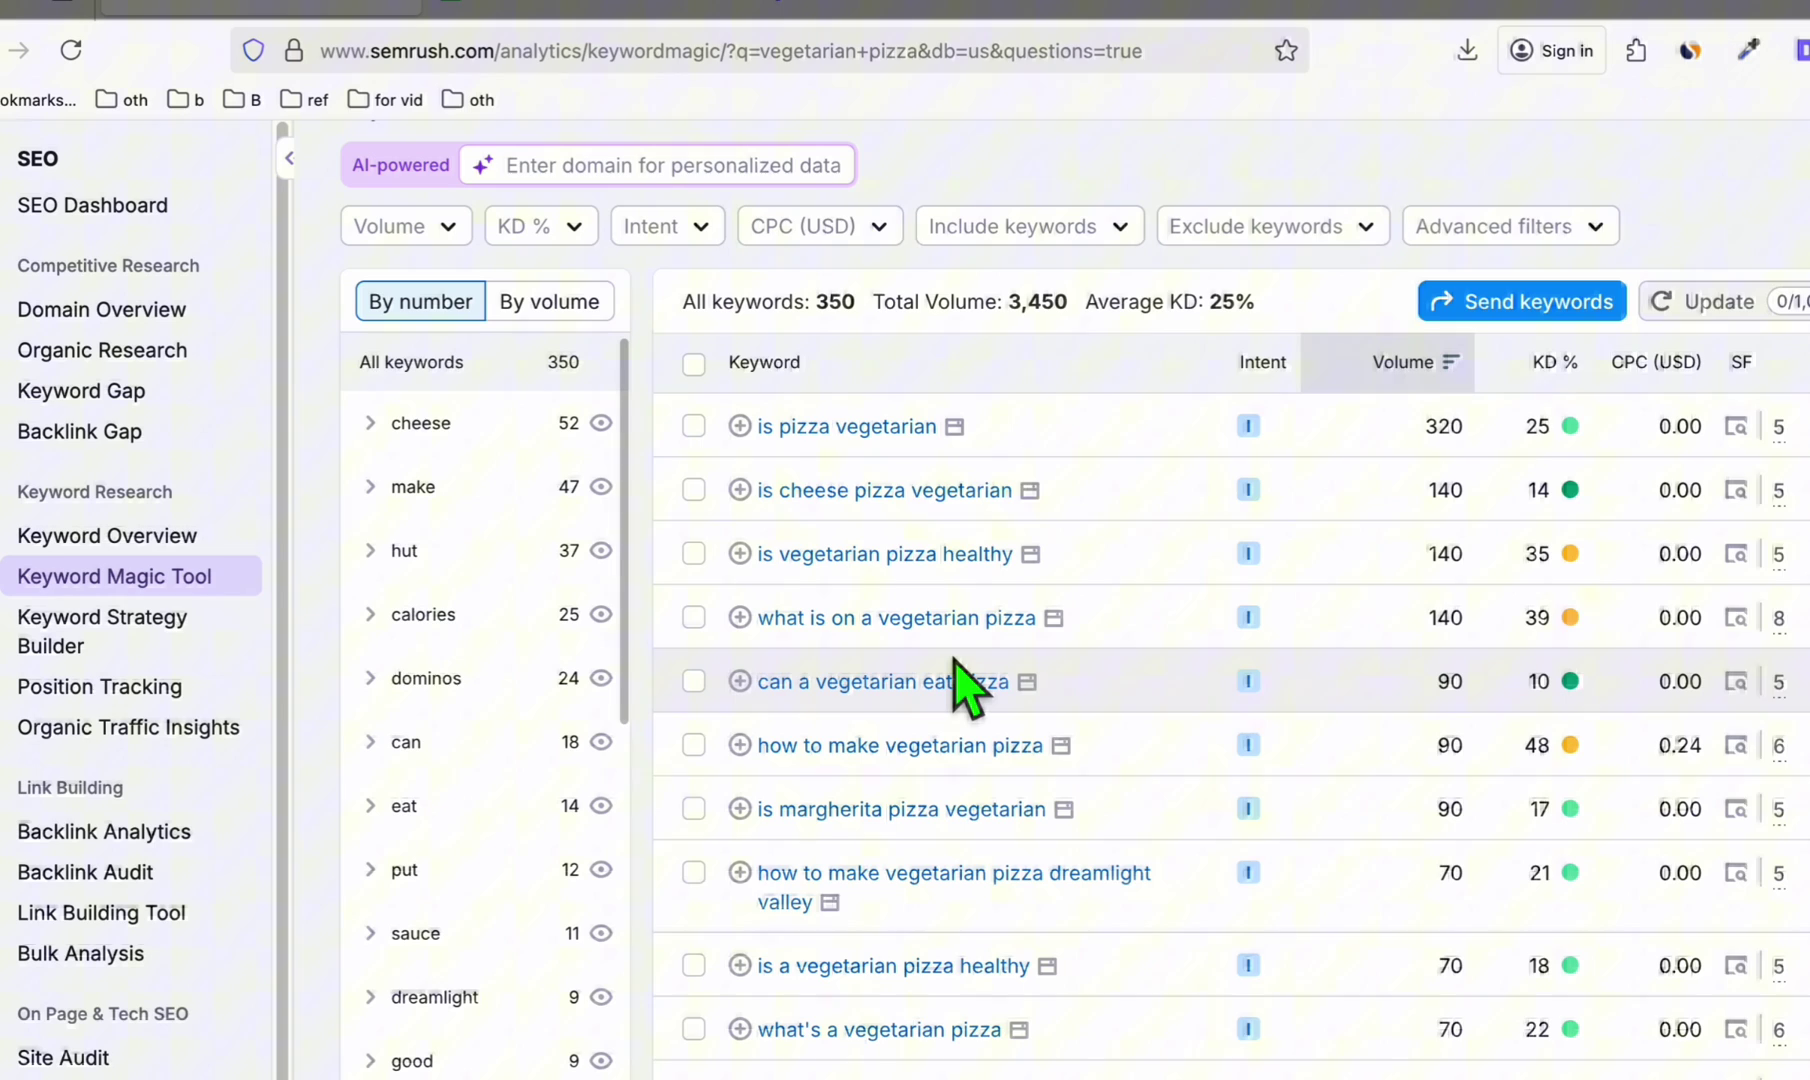
pyautogui.scroll(-2, 954, 660)
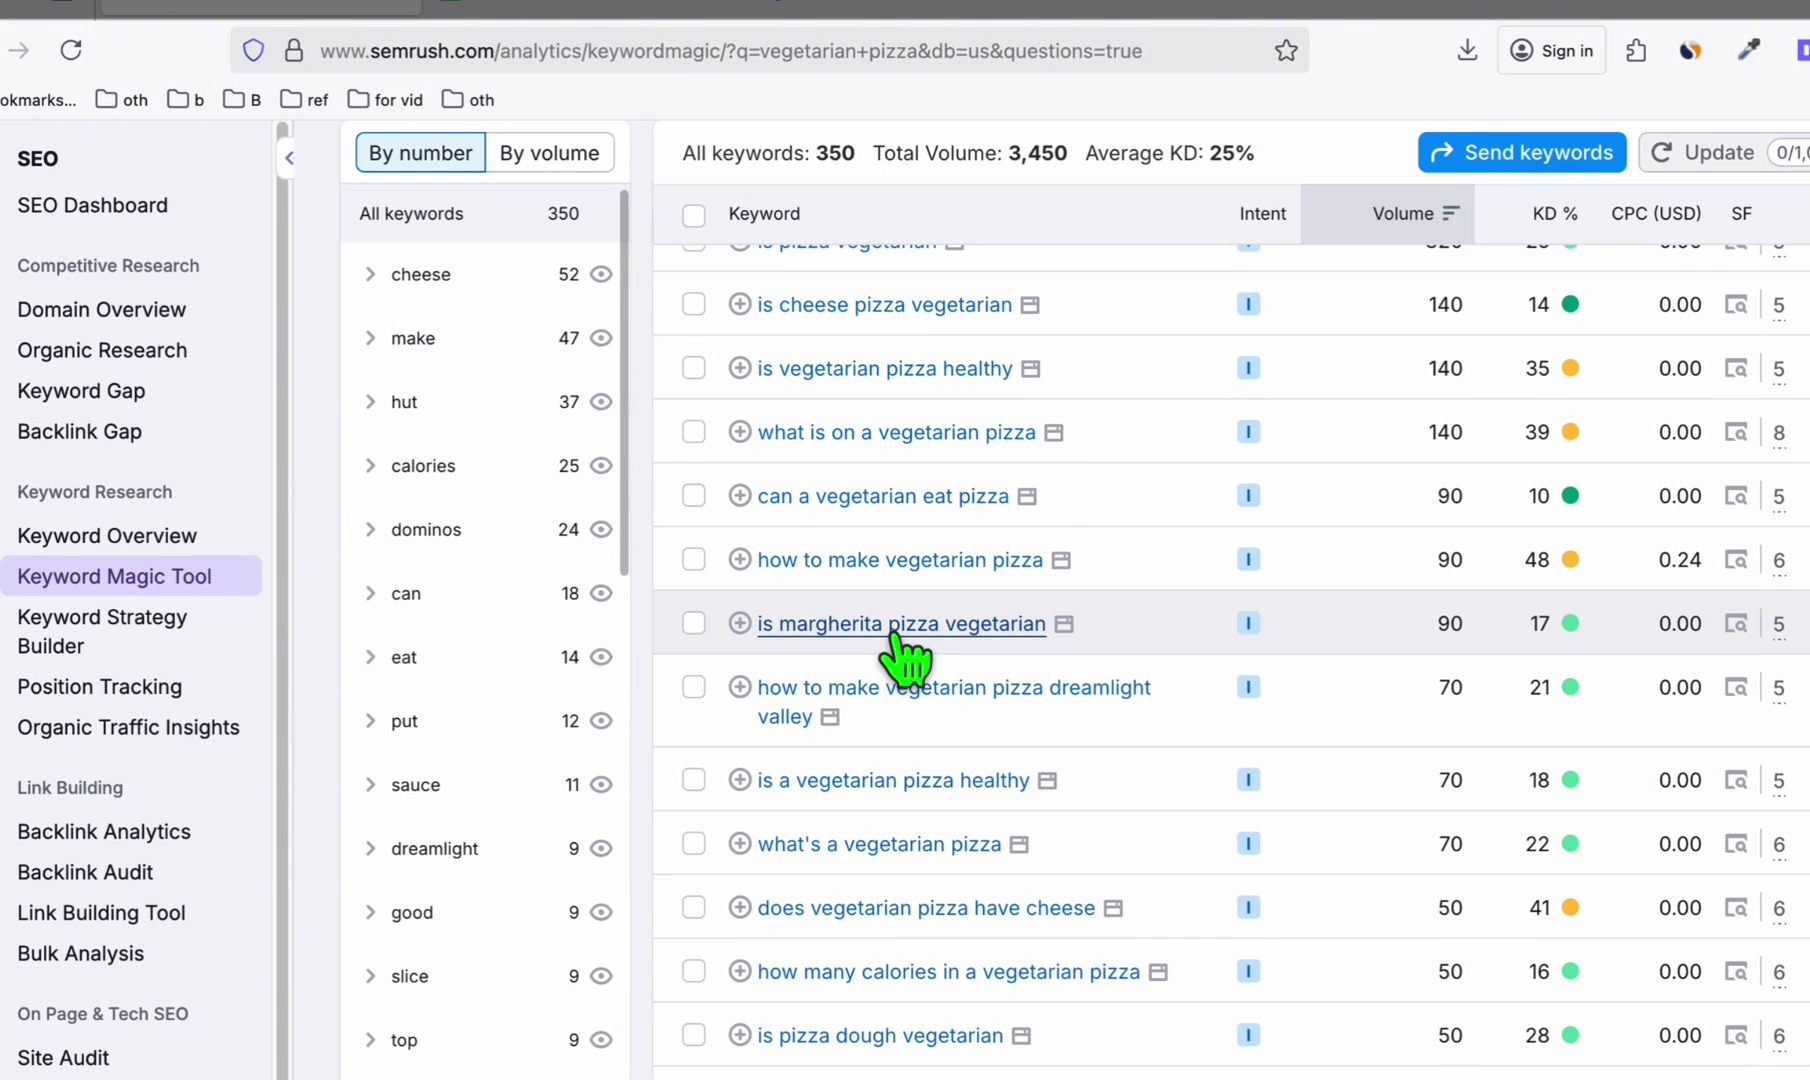
pyautogui.scroll(2, 1079, 618)
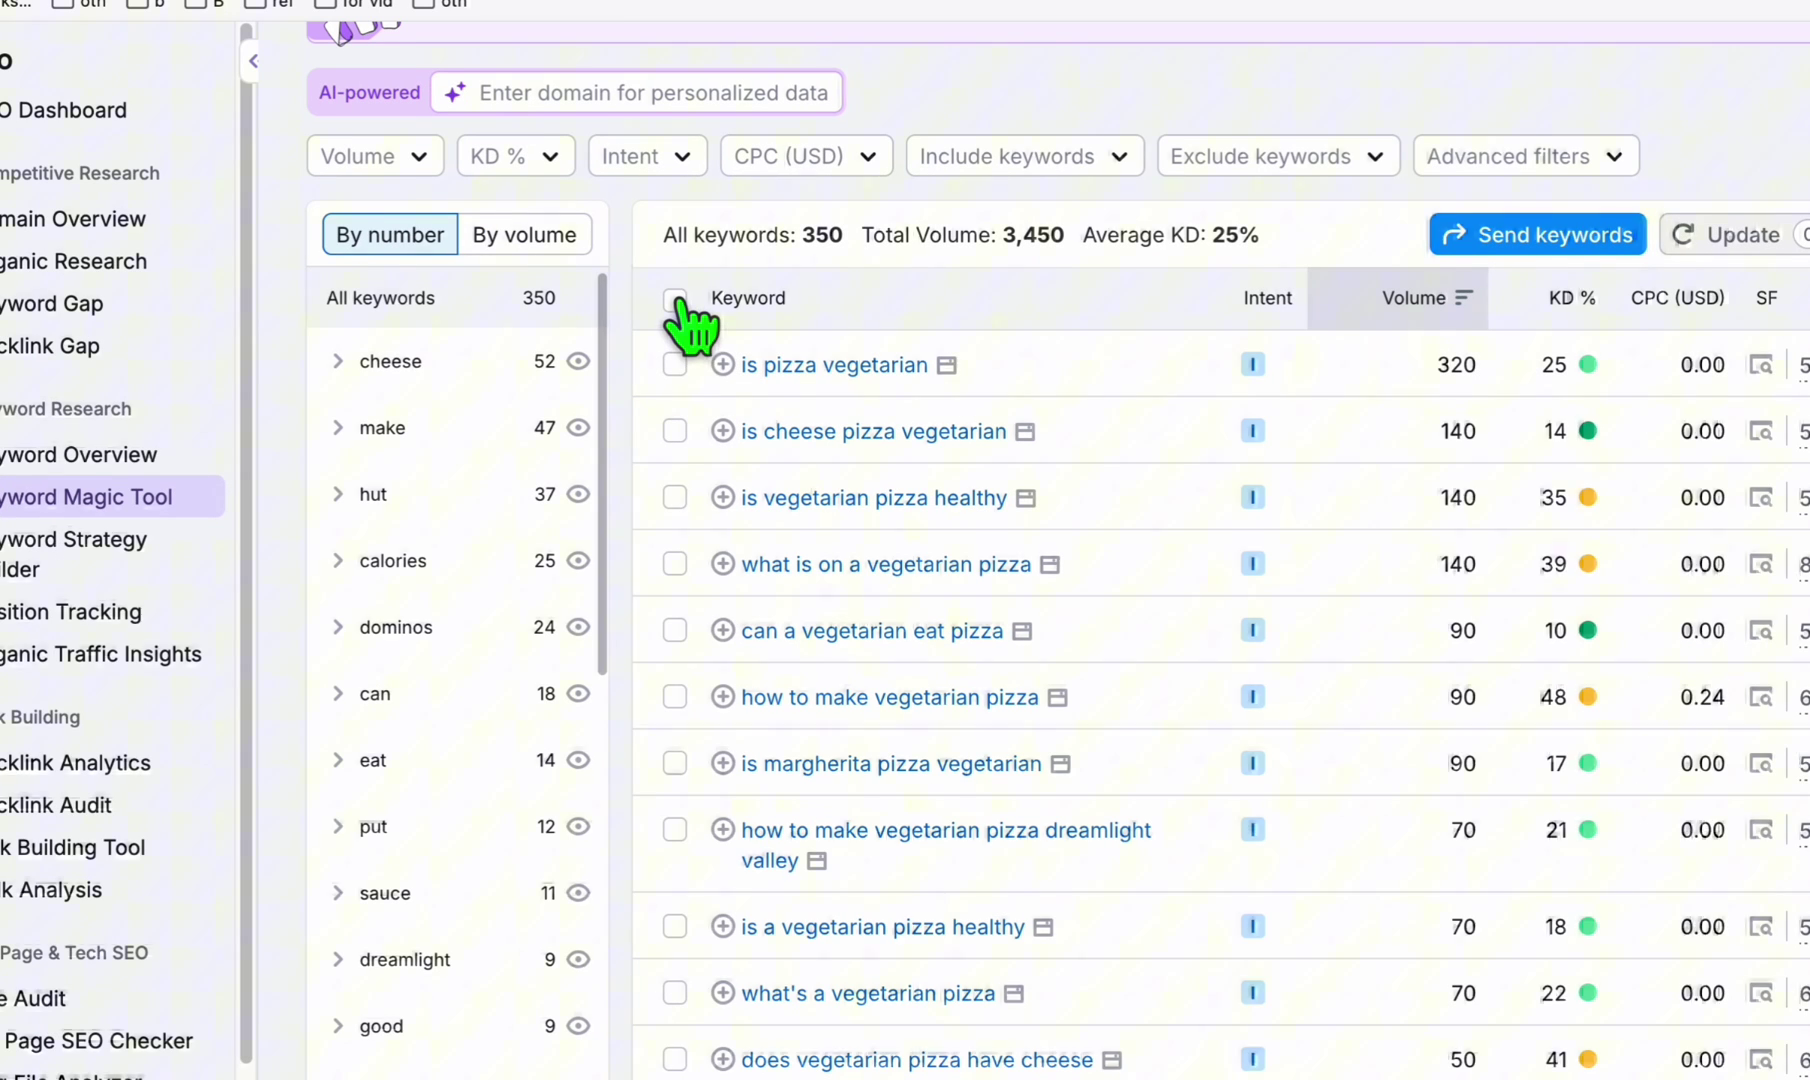
# Copy the top 100 Semrush question keywords into A1 of a new sheet and widen column A.
pyautogui.click(675, 298)
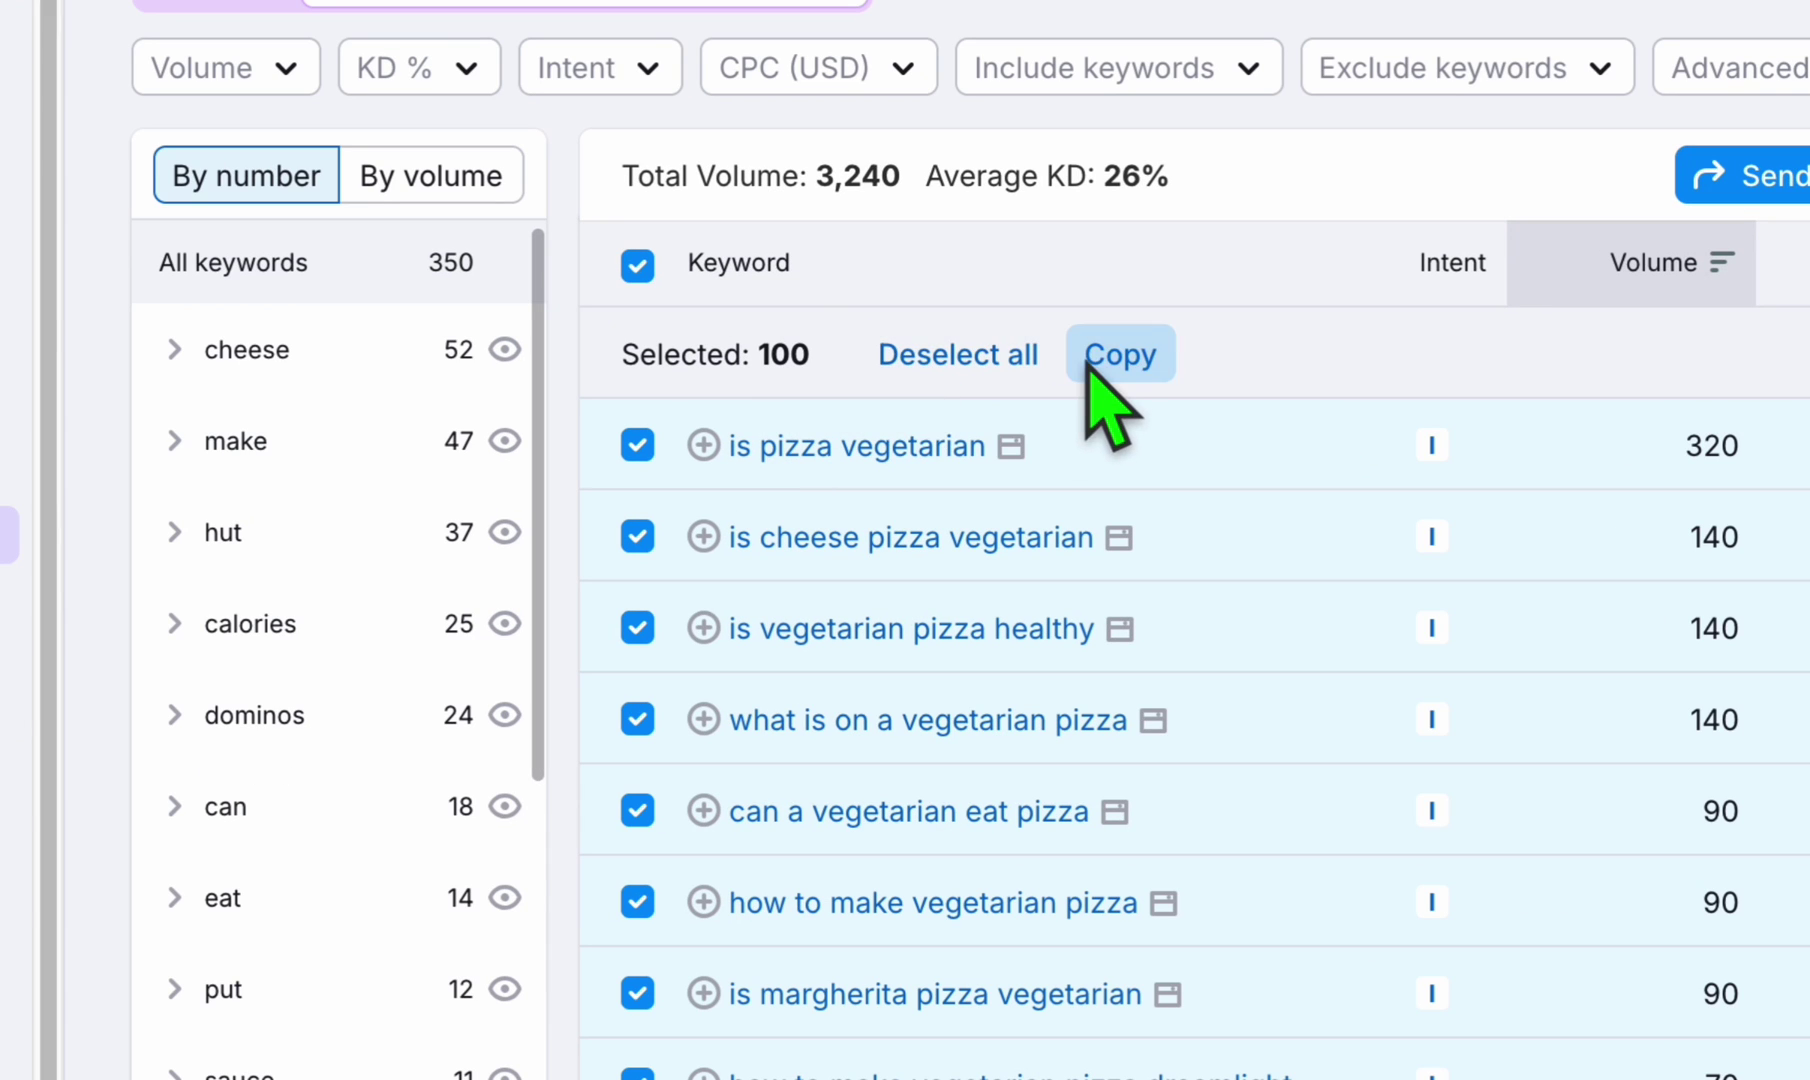
pyautogui.click(1100, 356)
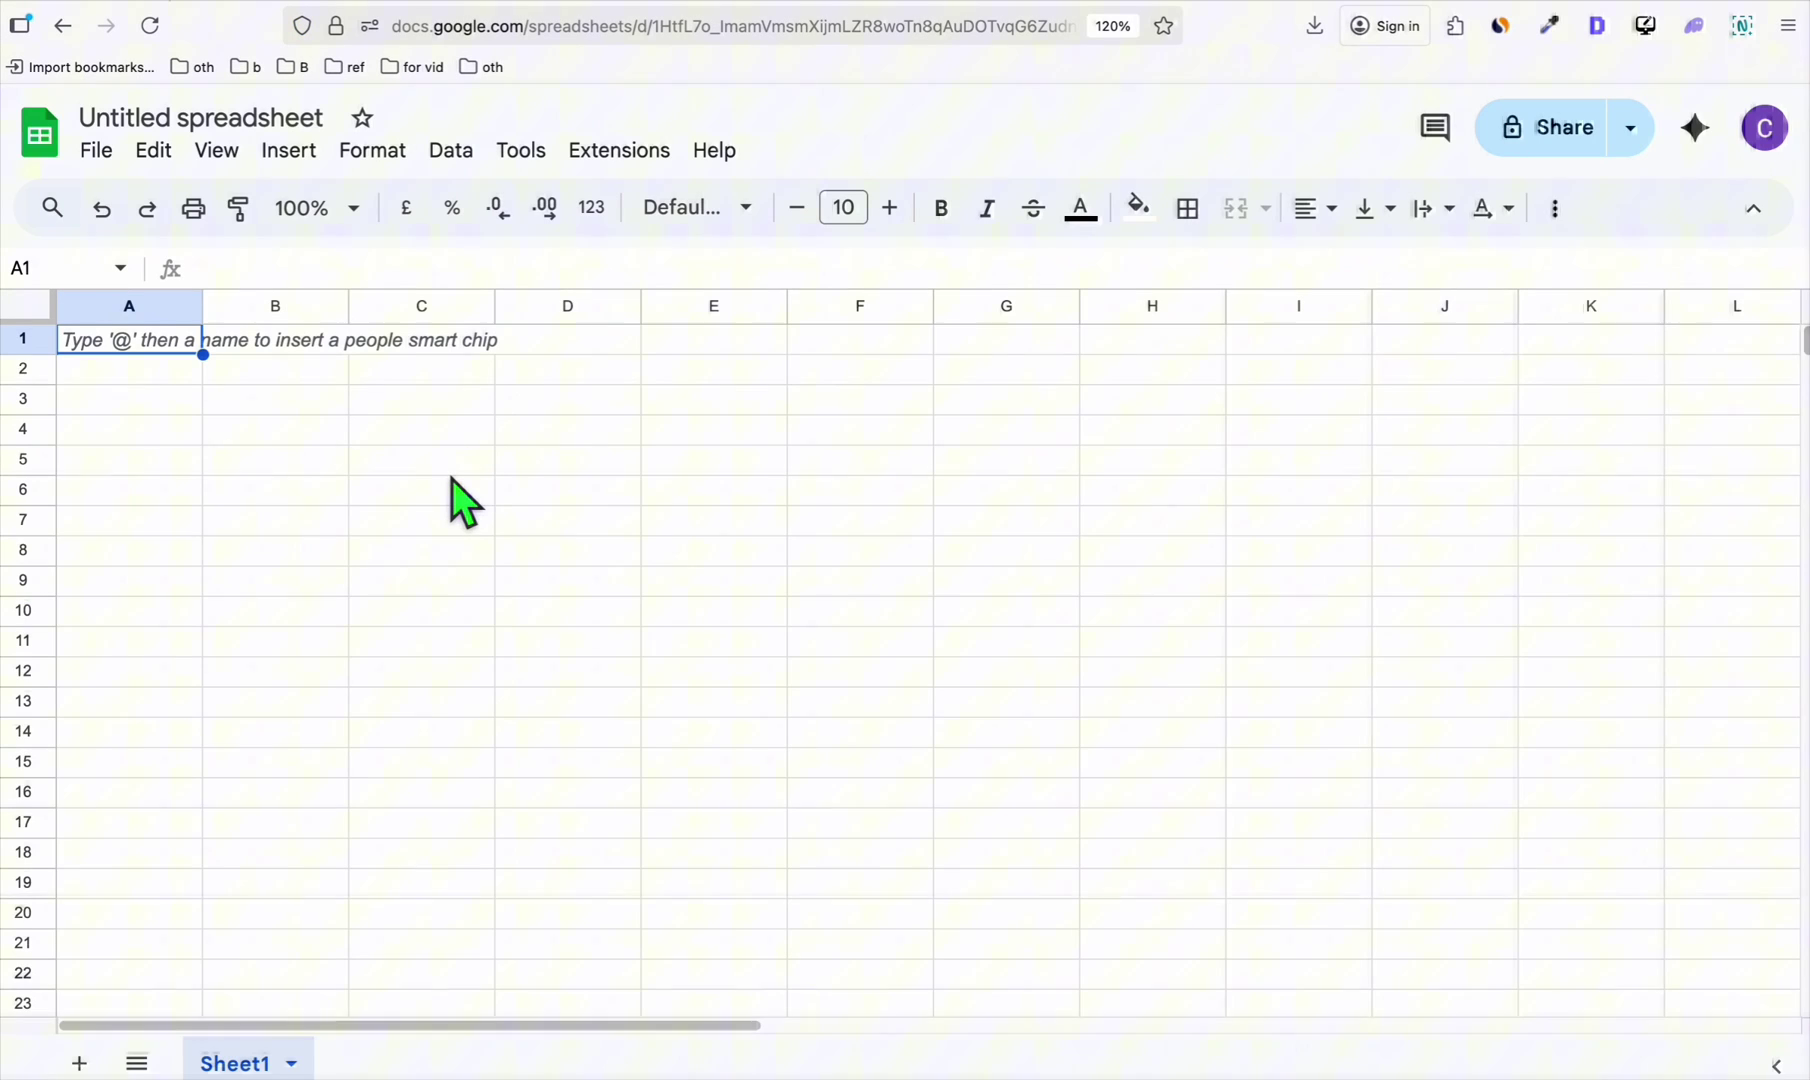
pyautogui.hotkey('ctrl', 'v')
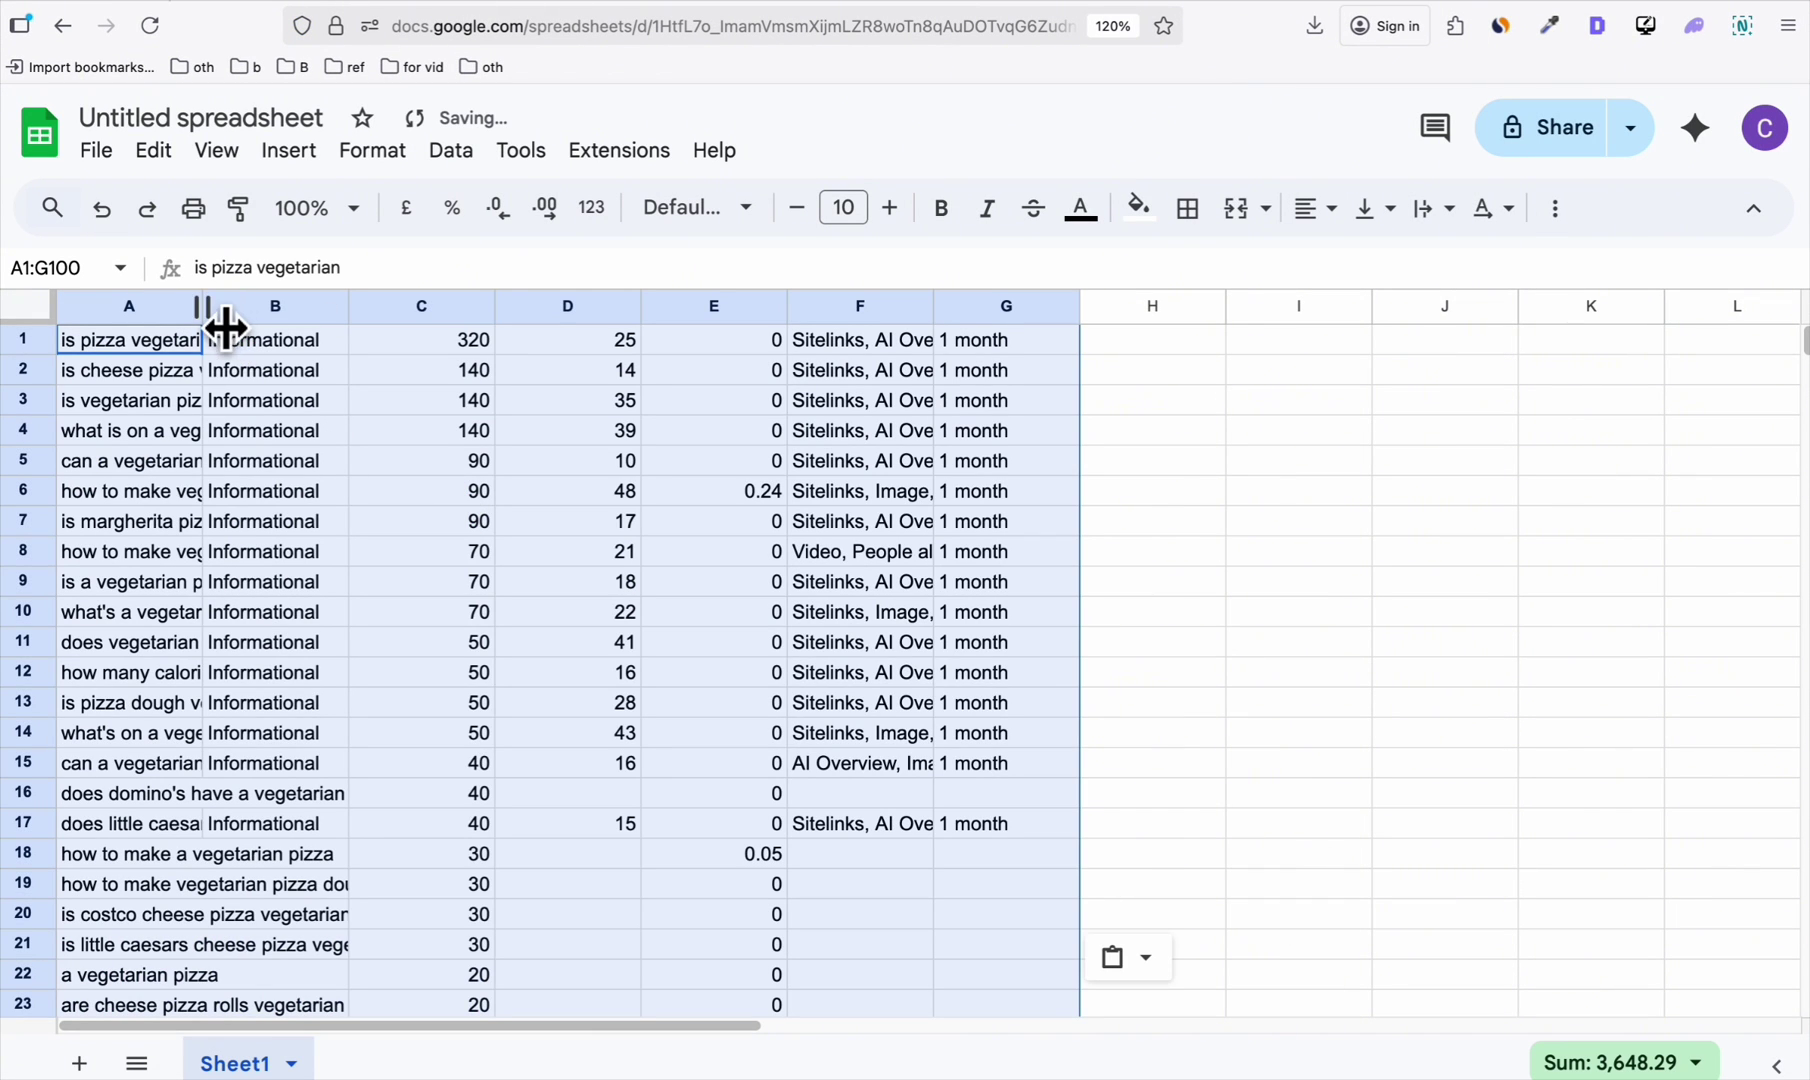
pyautogui.moveTo(203, 306); pyautogui.dragTo(545, 306)
pyautogui.click(192, 612)
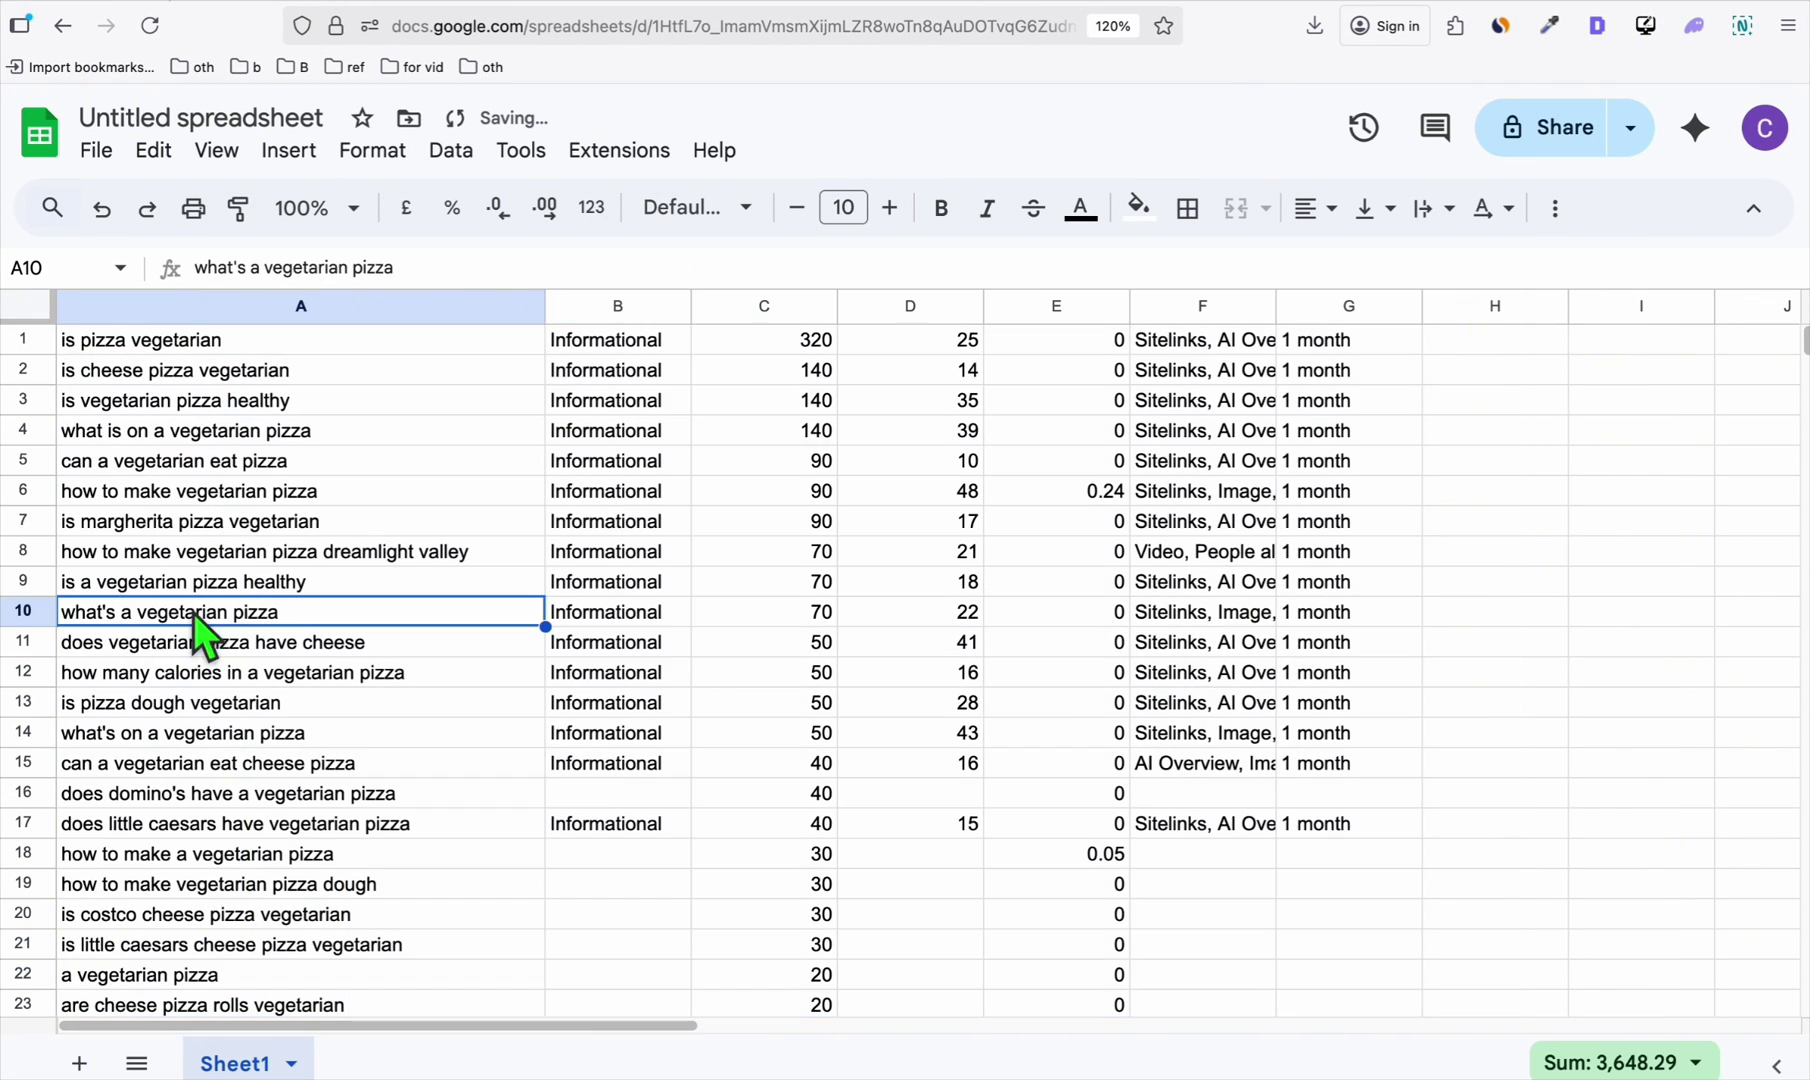
pyautogui.click(165, 342)
pyautogui.scroll(-10, 208, 450)
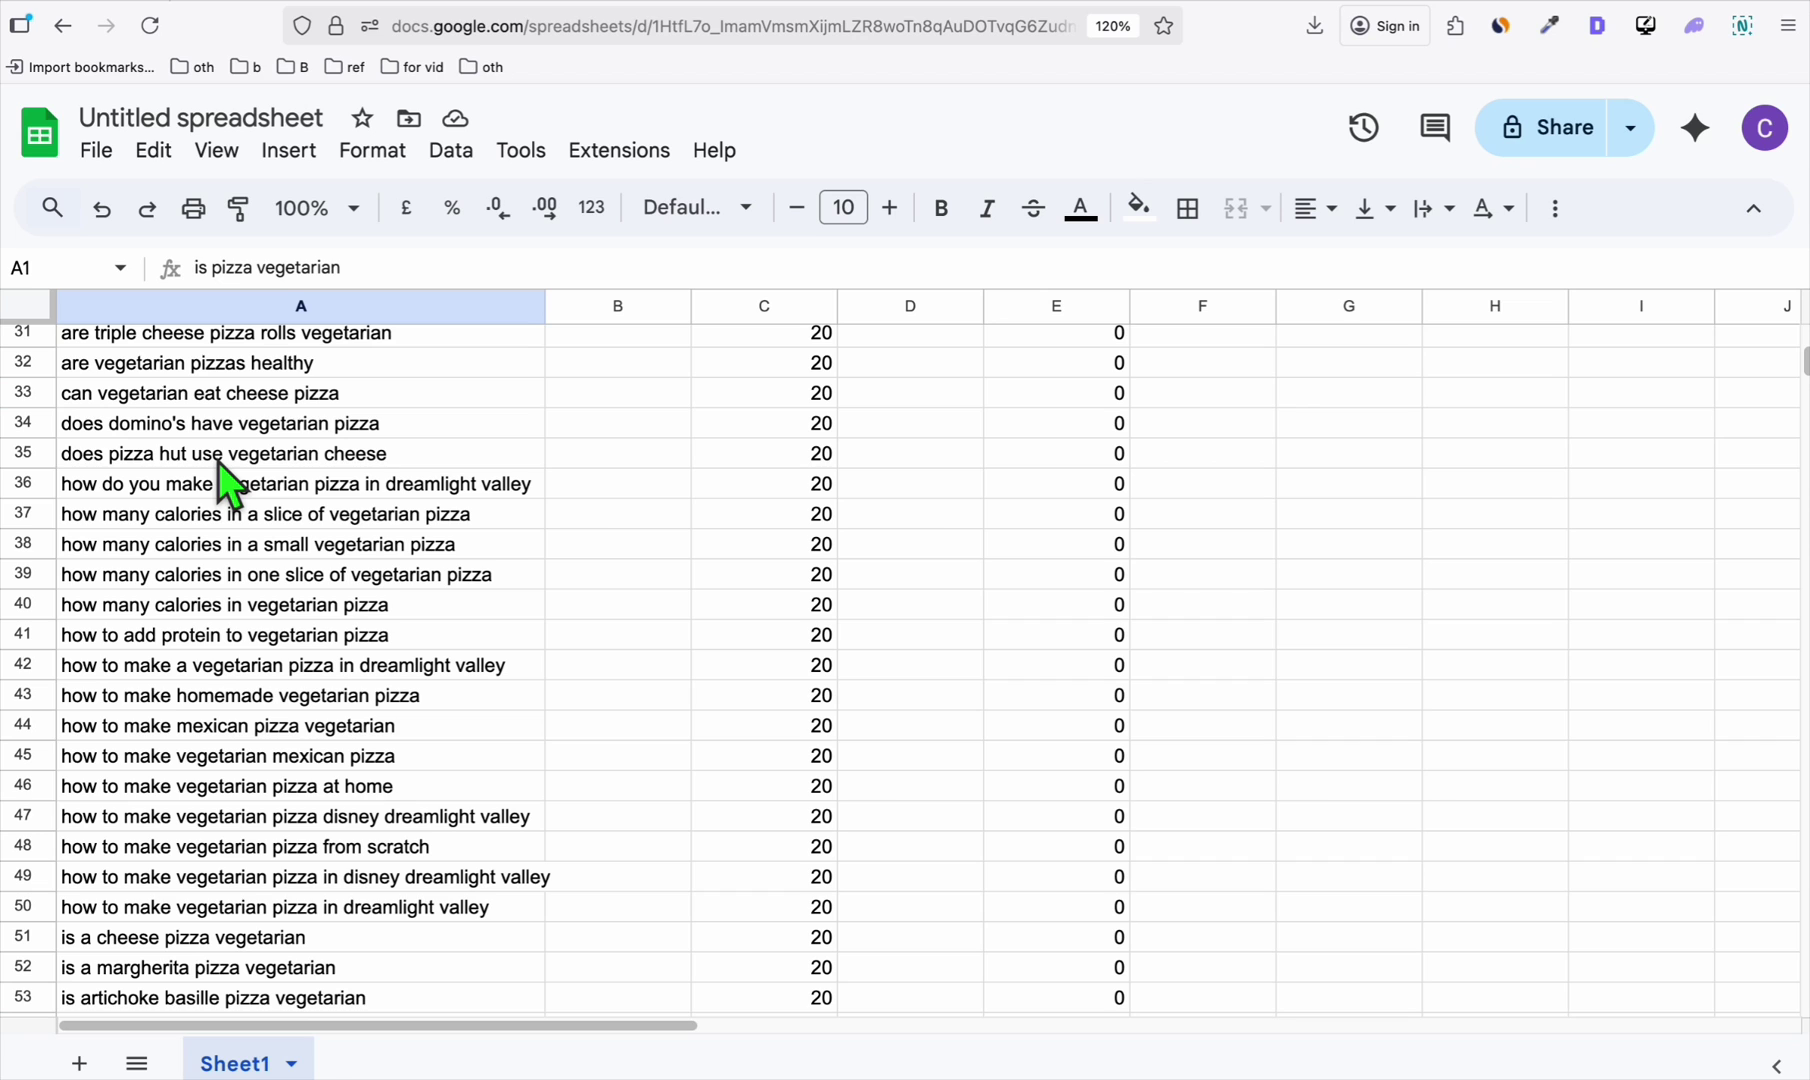
# Select the whole 7-line dedupe prompt in Zed that drops photo, near me, pdf and game terms.
pyautogui.press('super+Tab')
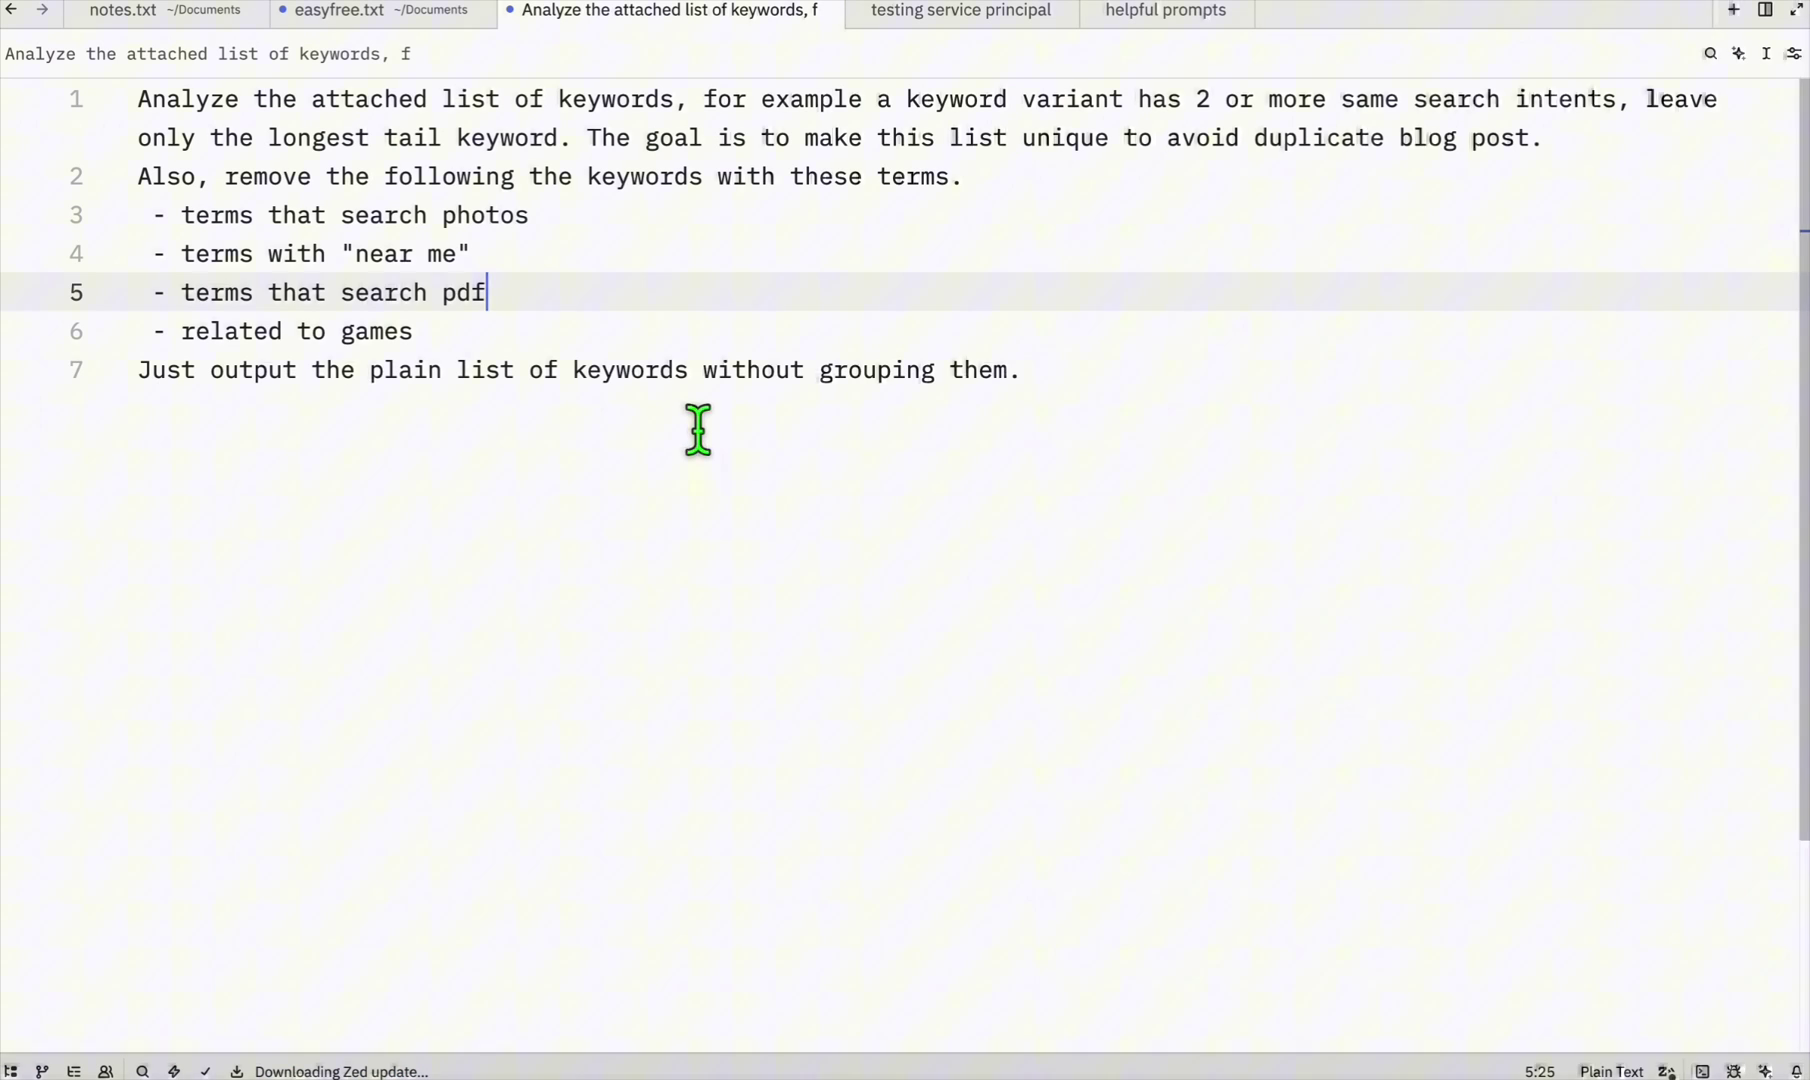
pyautogui.click(900, 405)
pyautogui.click(463, 250)
pyautogui.click(765, 365)
pyautogui.click(1059, 390)
pyautogui.keyDown('shift'); pyautogui.click(146, 100); pyautogui.keyUp('shift')
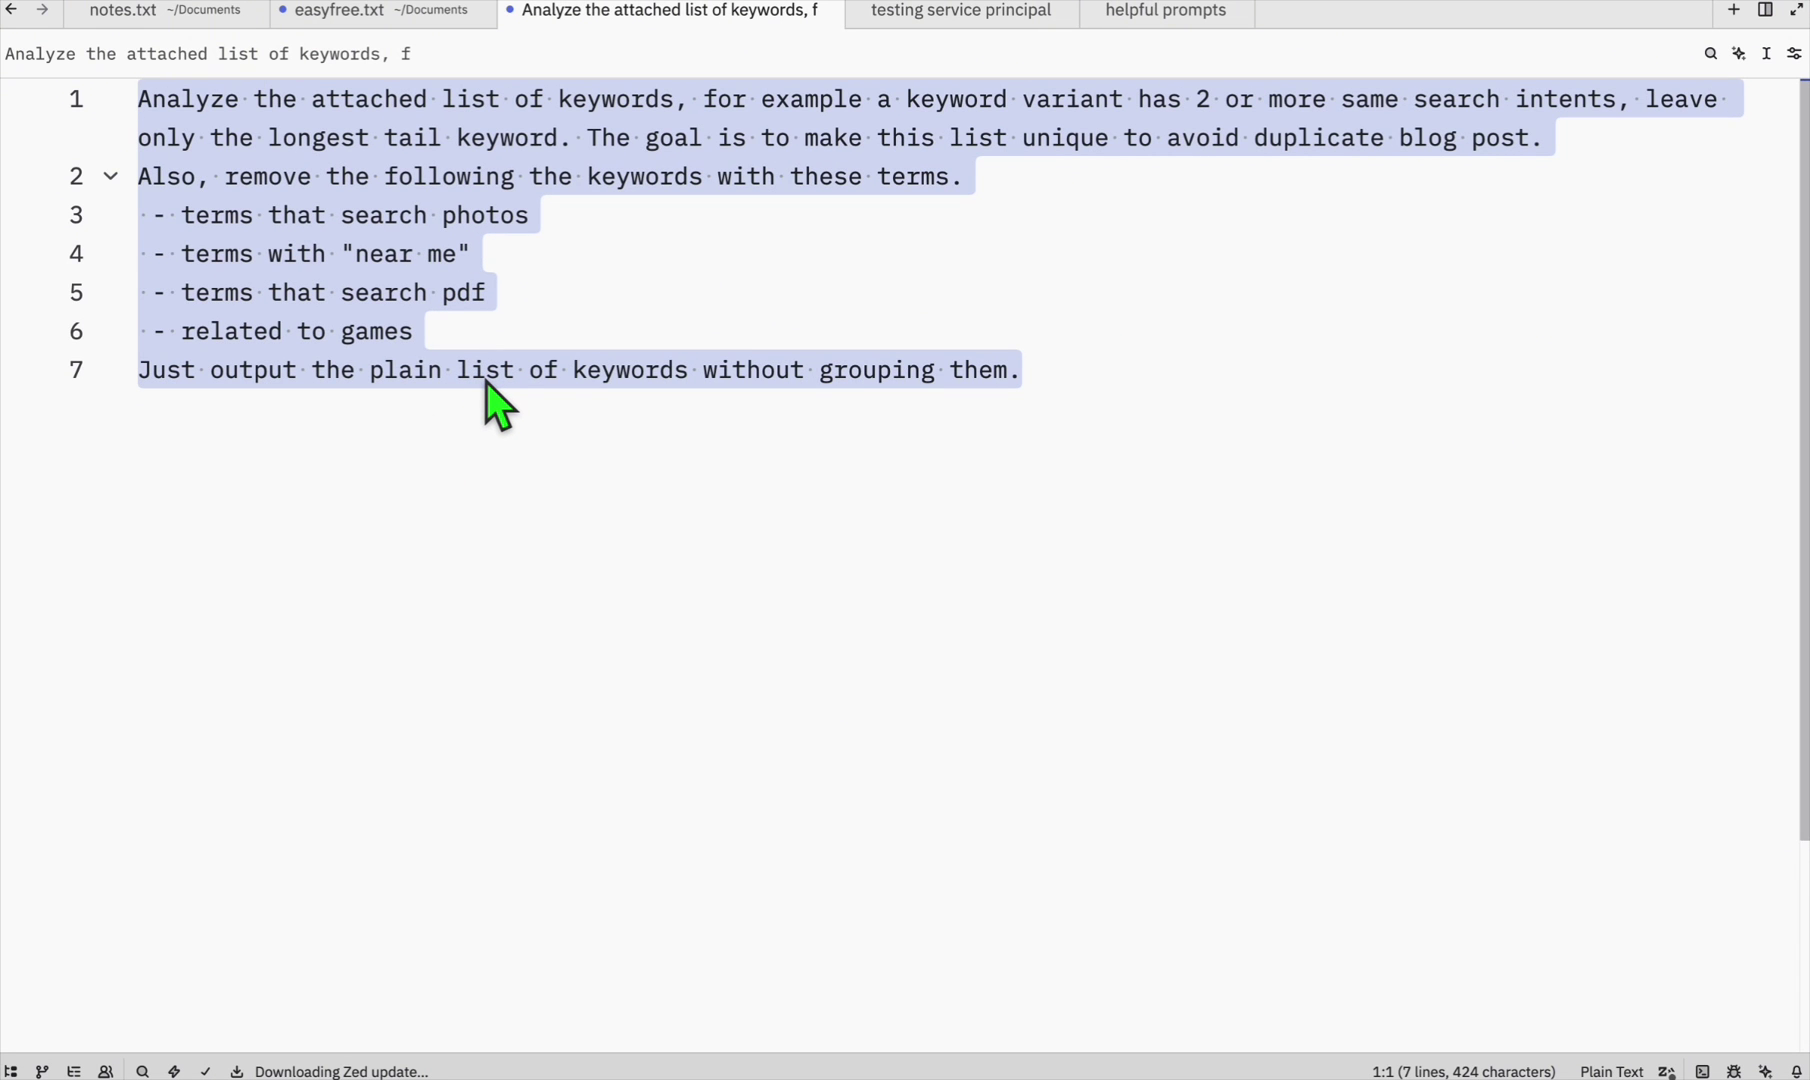
# Copy the 100 keywords in column A of the sheet into a new Zed document.
pyautogui.press('super+Tab')
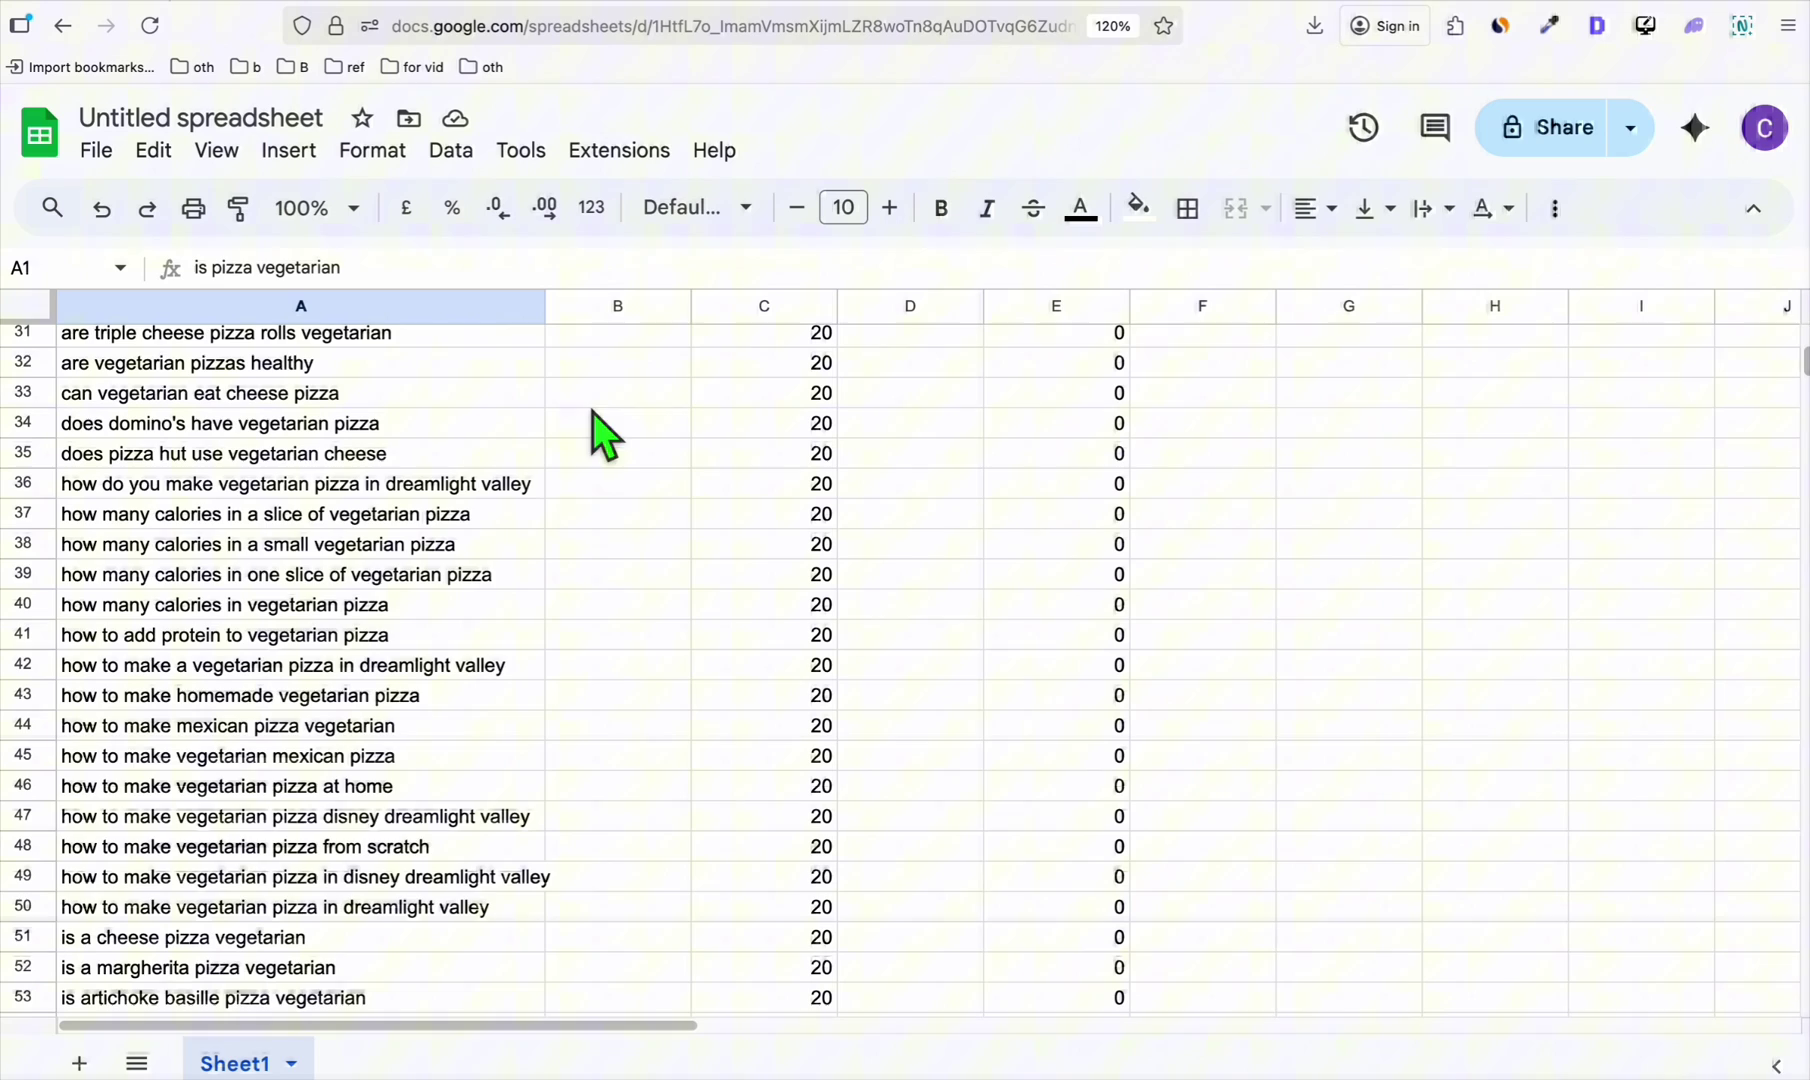
pyautogui.scroll(-4, 286, 515)
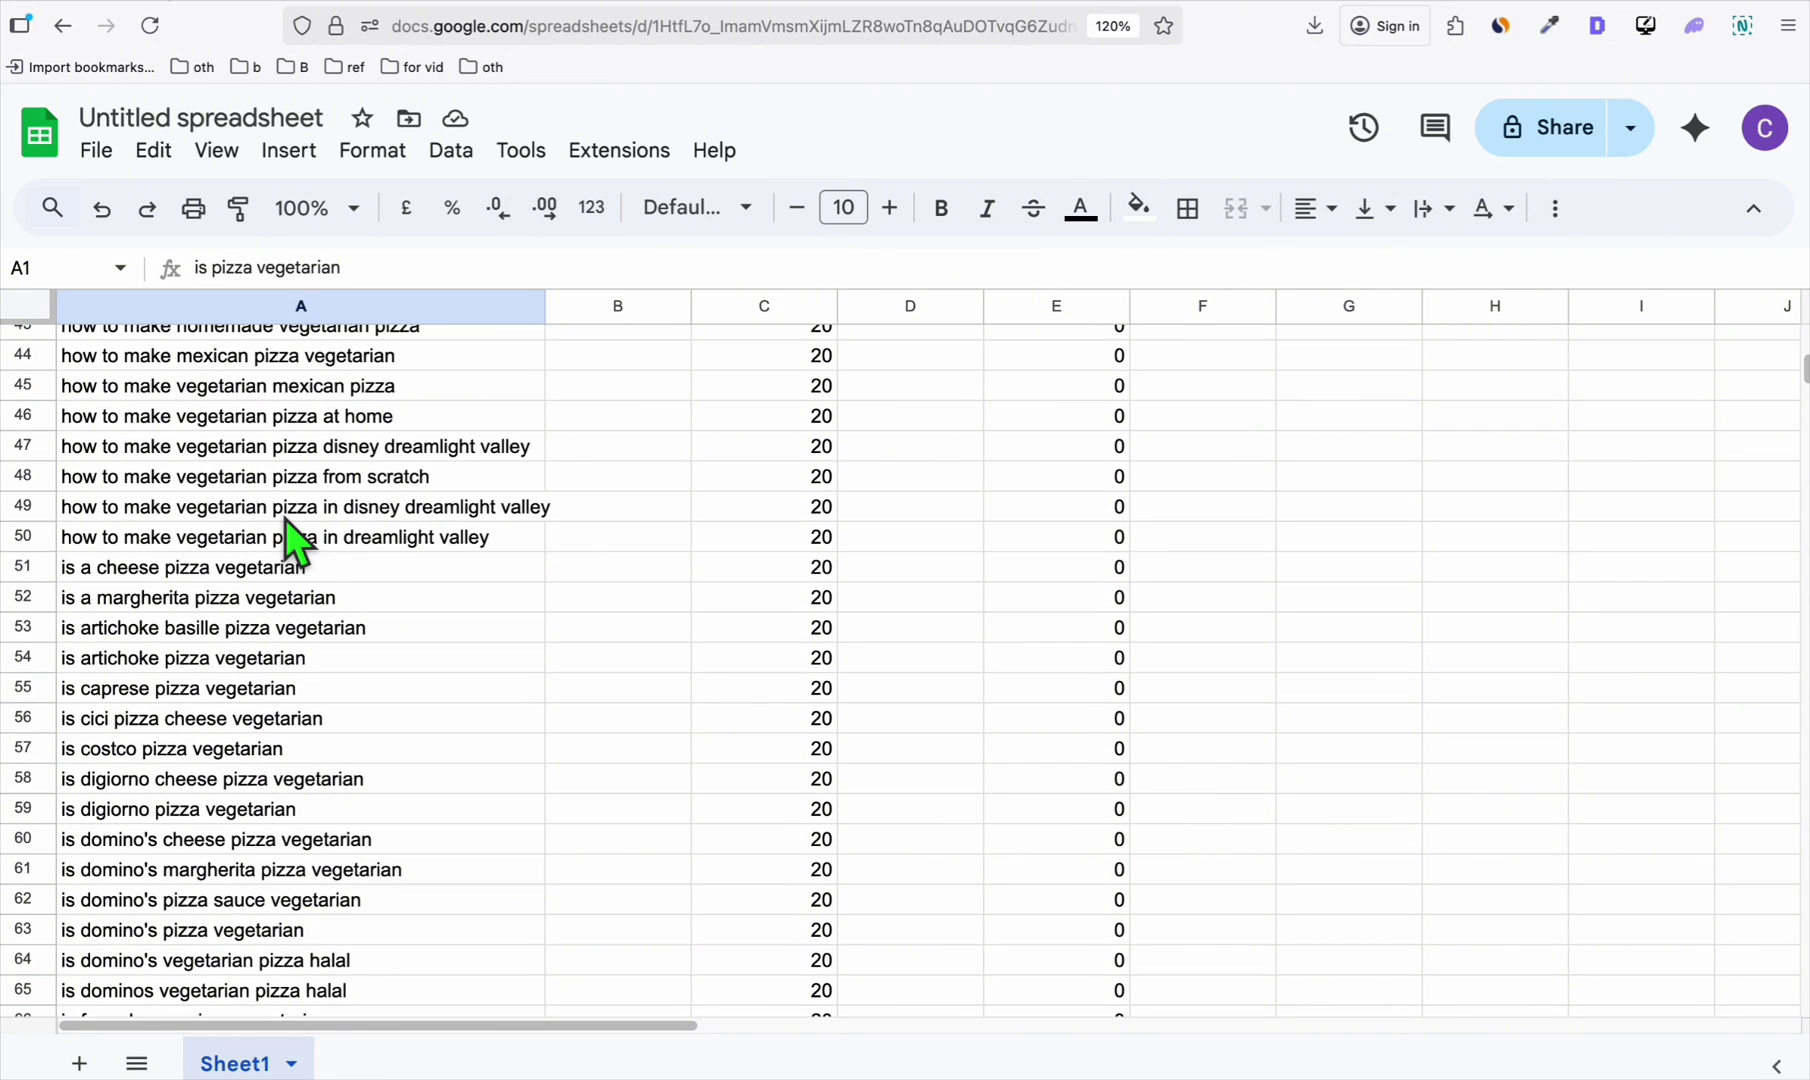
pyautogui.hotkey('ctrl', 'Tab')
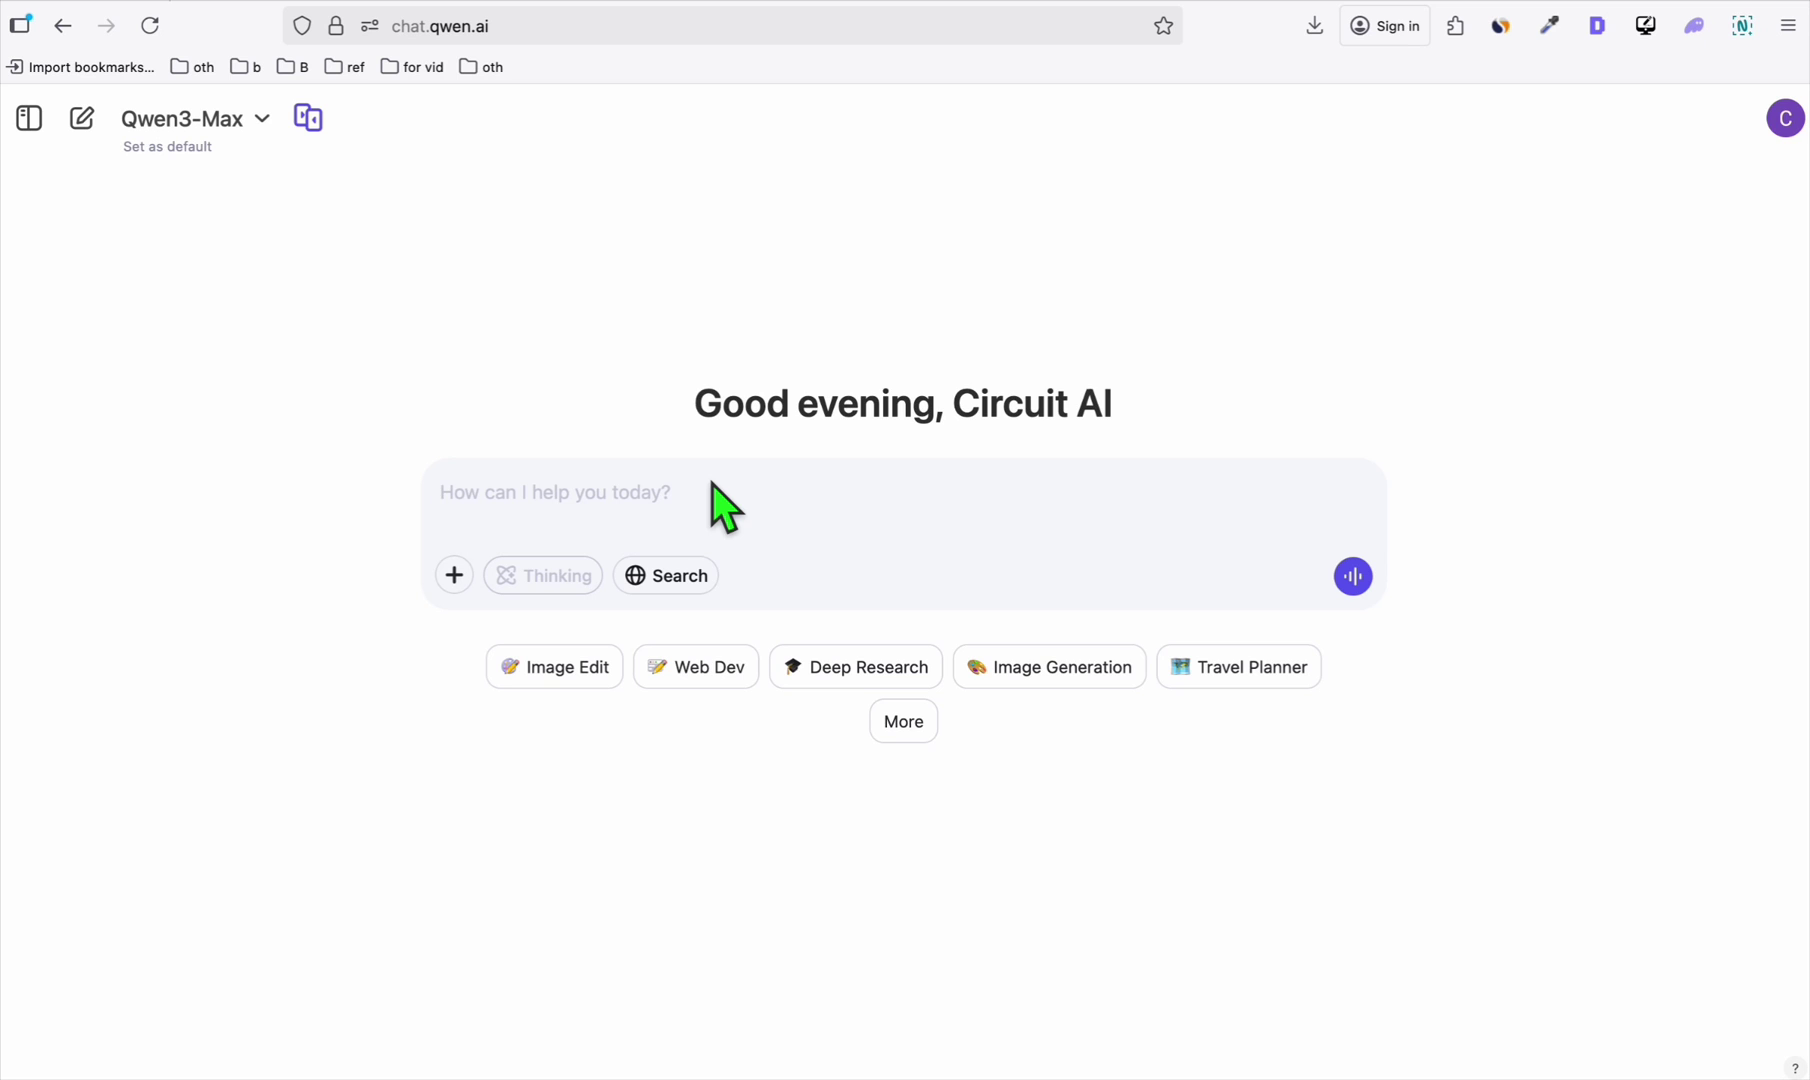
pyautogui.hotkey('ctrl', 'shift', 'Tab')
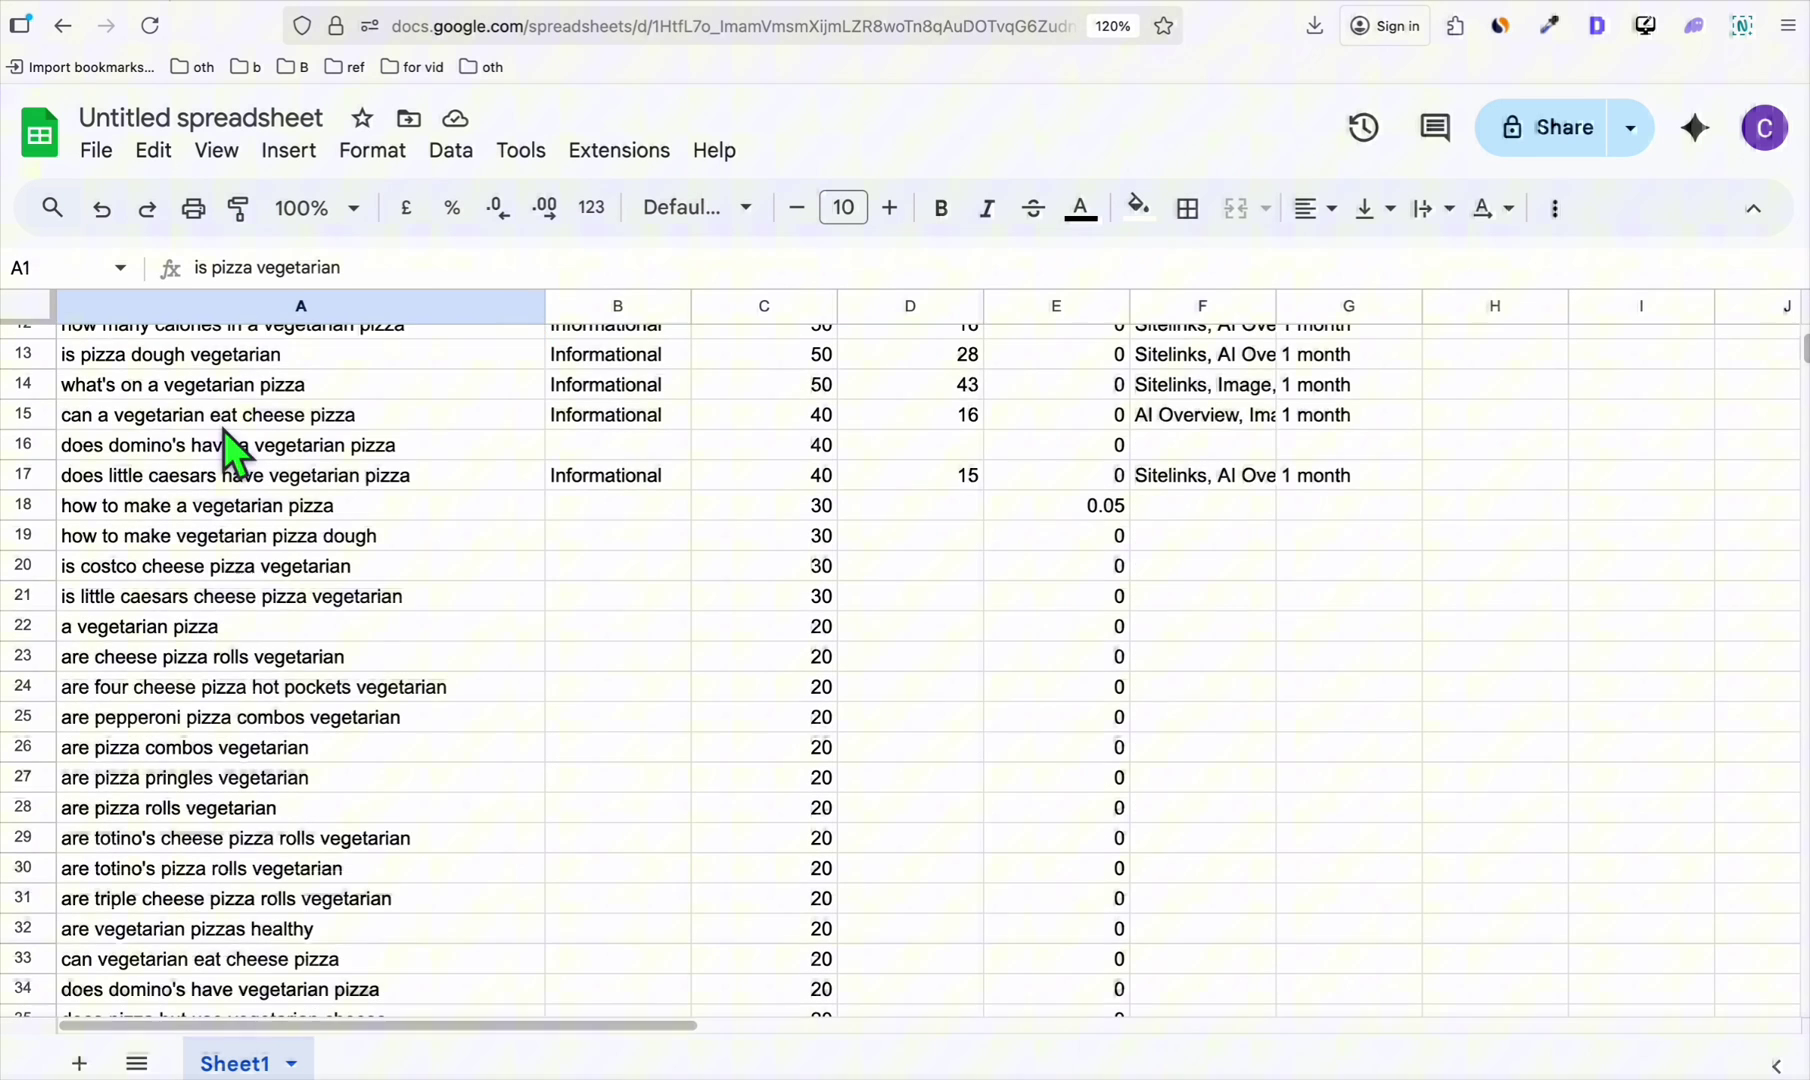
pyautogui.scroll(-20, 223, 430)
pyautogui.keyDown('shift'); pyautogui.click(245, 548); pyautogui.keyUp('shift')
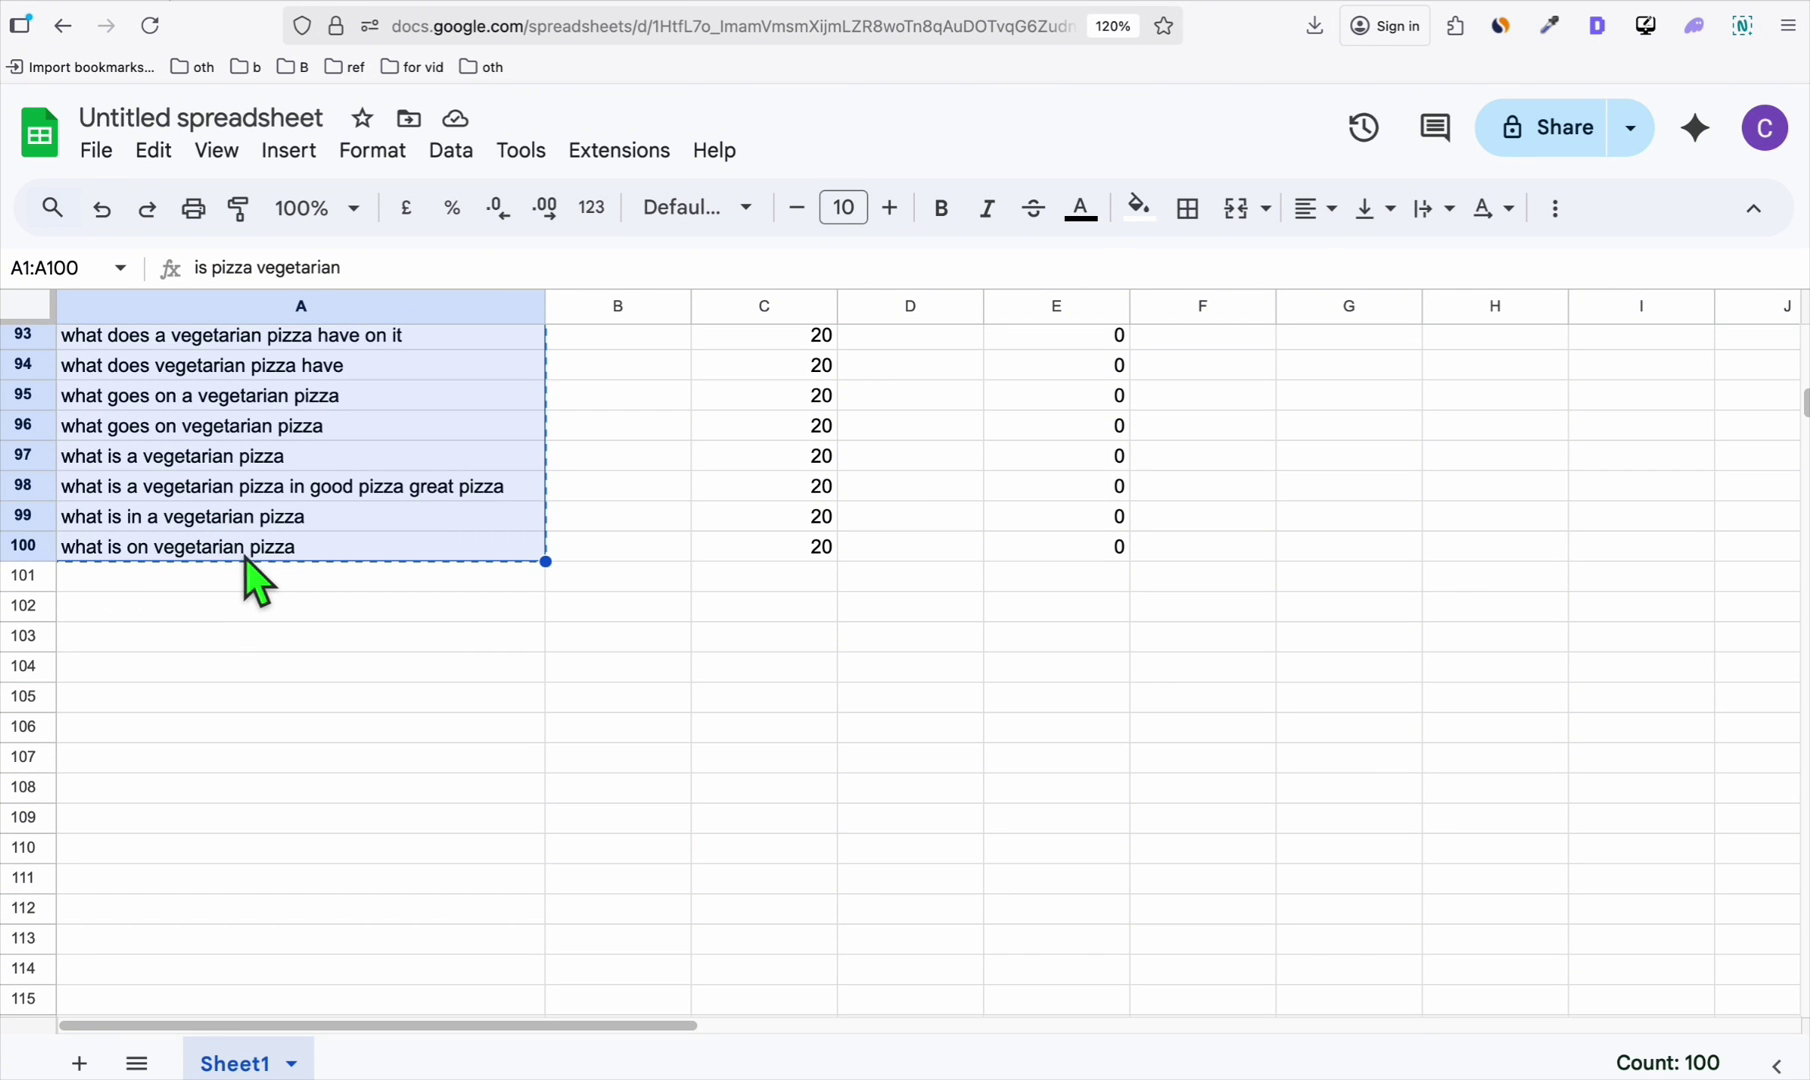
pyautogui.press('super+Tab')
pyautogui.press('super+v')
pyautogui.scroll(20, 549, 916)
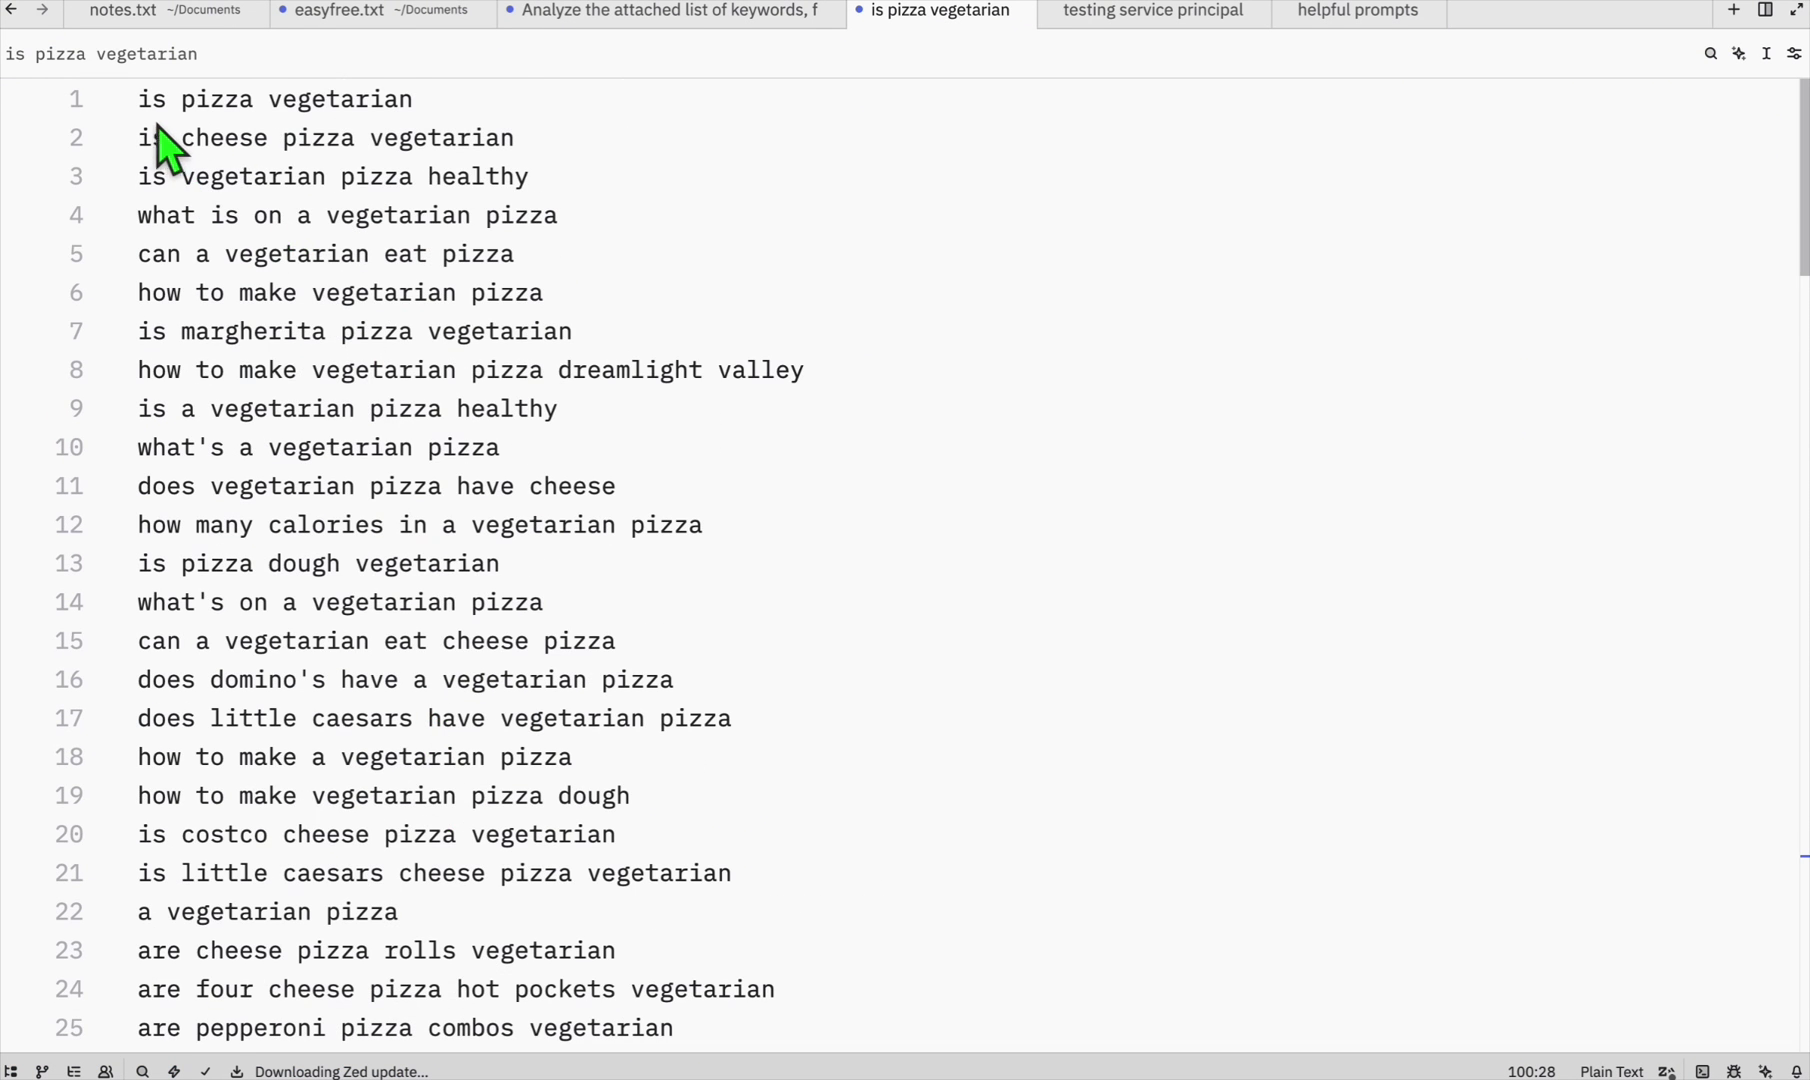
# Paste the full keyword list into Qwen's chat box, with the cursor before the first keyword.
pyautogui.press('super+a')
pyautogui.press('super+Tab')
pyautogui.hotkey('ctrl', 'Tab')
pyautogui.press('super+v')
pyautogui.scroll(20, 735, 505)
pyautogui.click(441, 405)
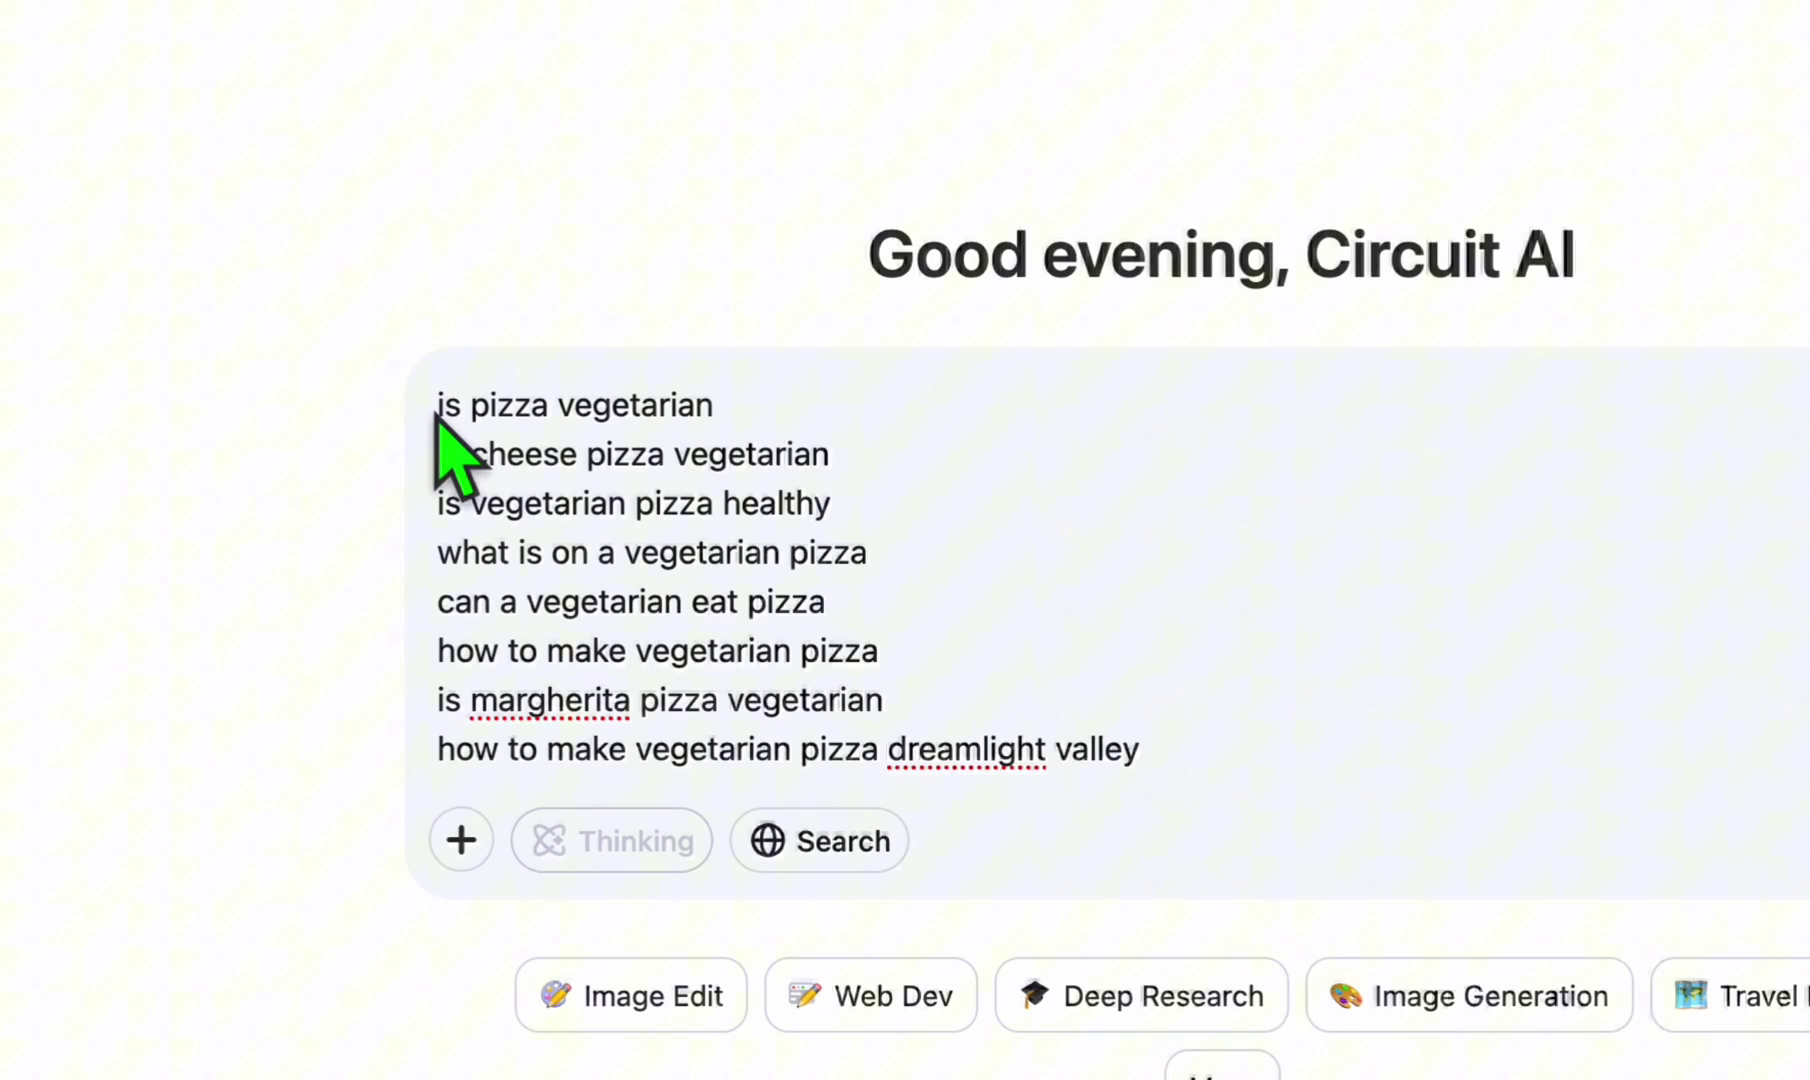
# Copy the deduplication prompt from Zed and paste it above the keywords in Qwen's message.
pyautogui.press('super+Tab')
pyautogui.hotkey('ctrl', 'Tab')
pyautogui.moveTo(1046, 384); pyautogui.dragTo(138, 98)
pyautogui.rightClick(245, 205)
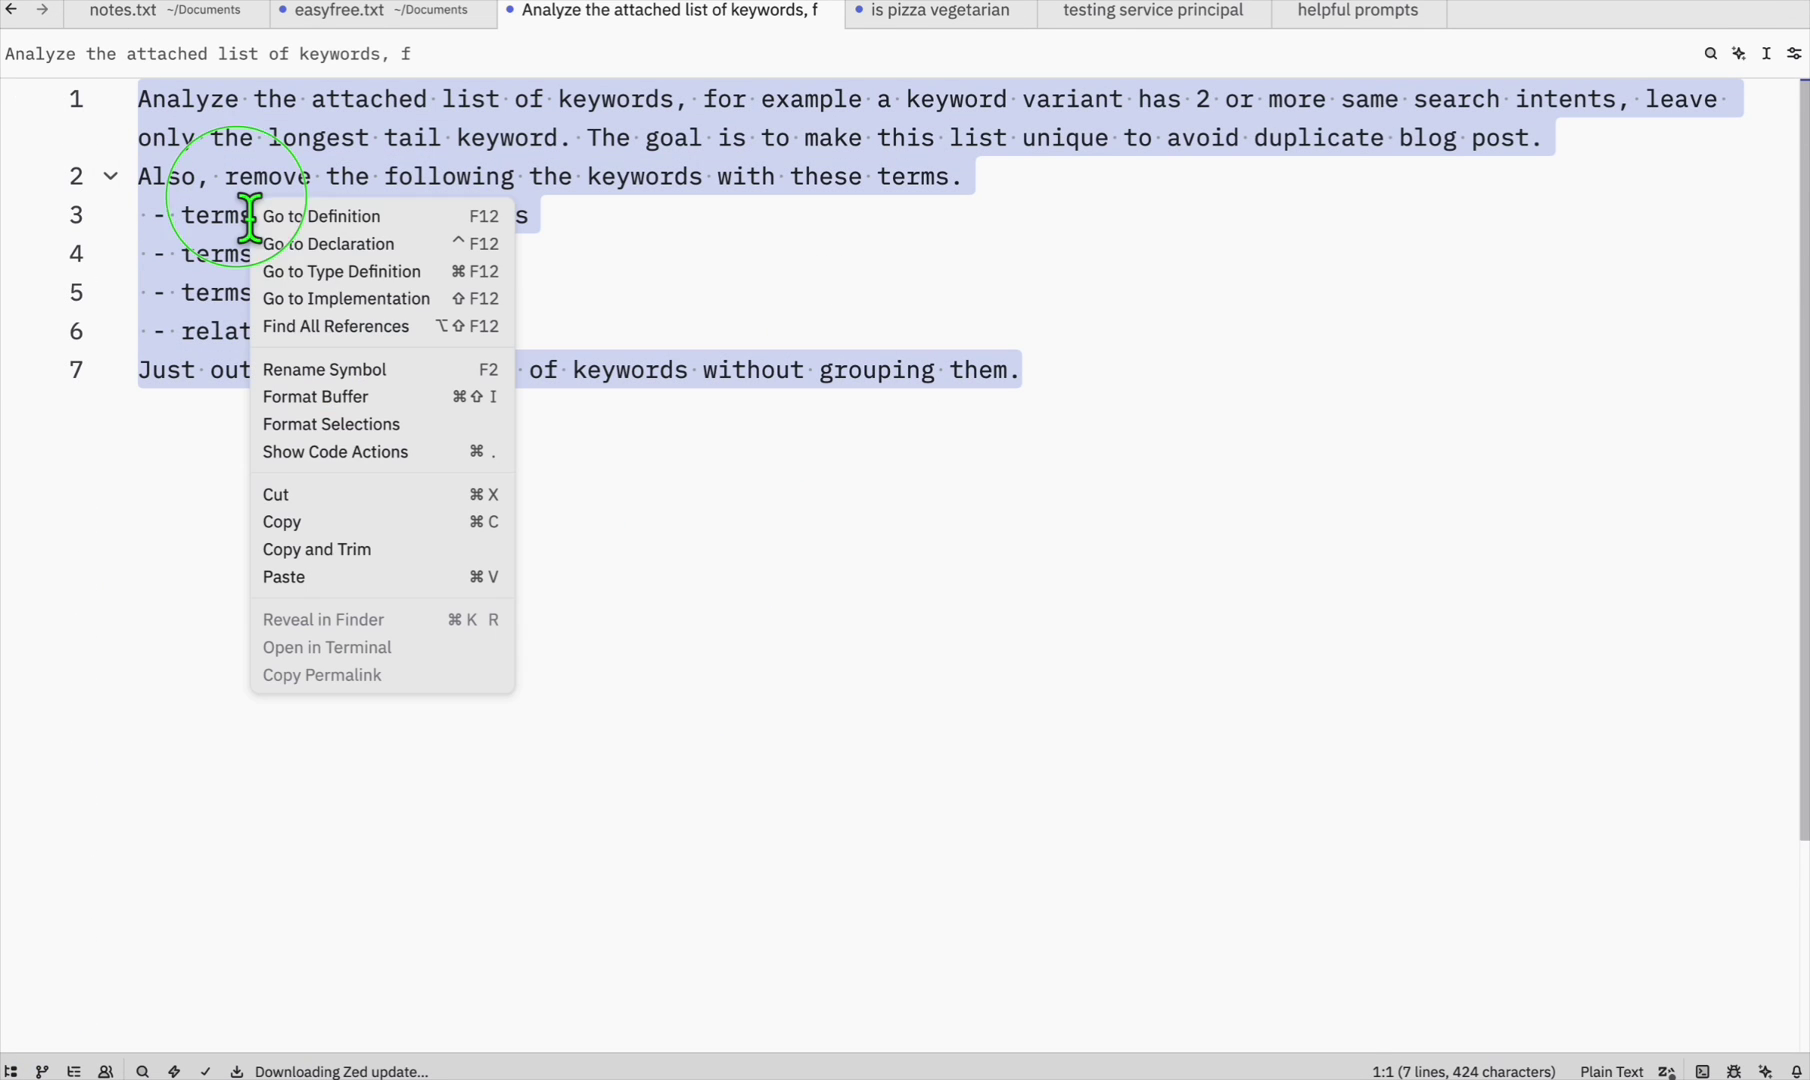
pyautogui.click(283, 517)
pyautogui.press('super+Tab')
pyautogui.press('super+v')
pyautogui.scroll(-5, 610, 510)
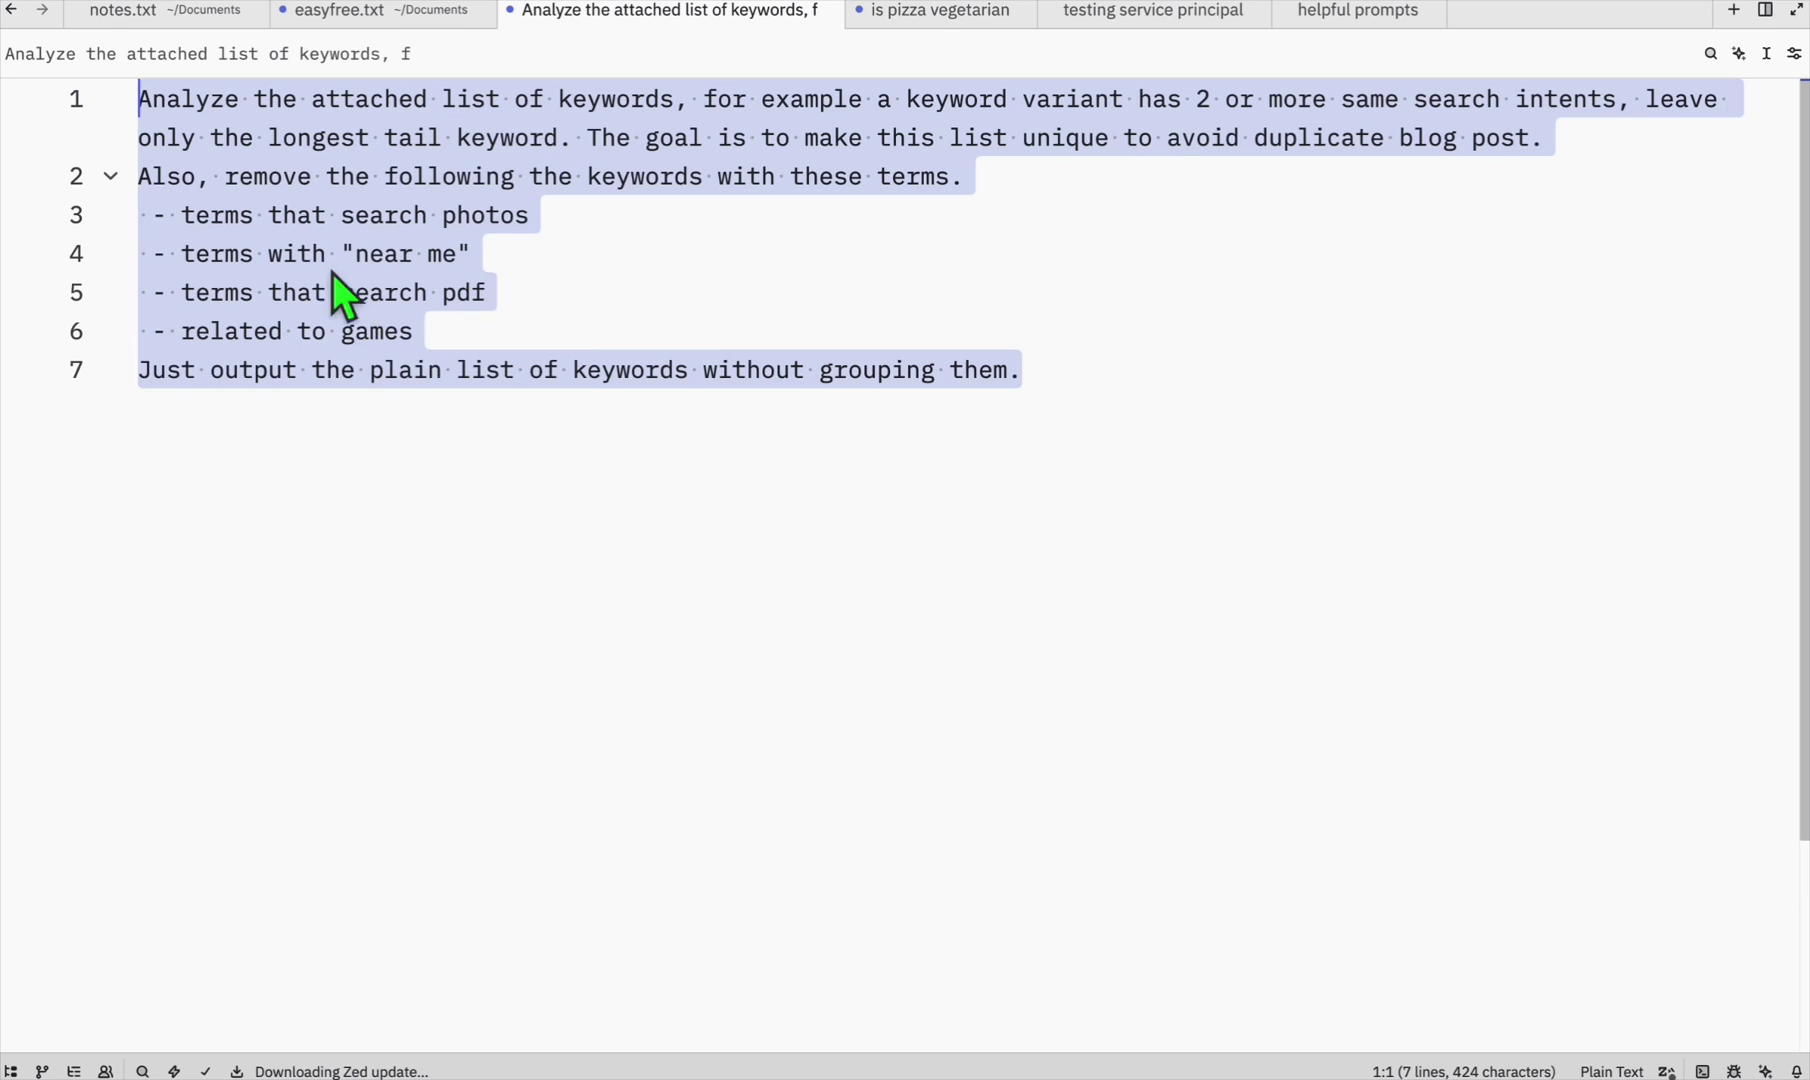
# Insert the dedupe prompt at the top of the Zed keyword file and select everything.
pyautogui.rightClick(332, 273)
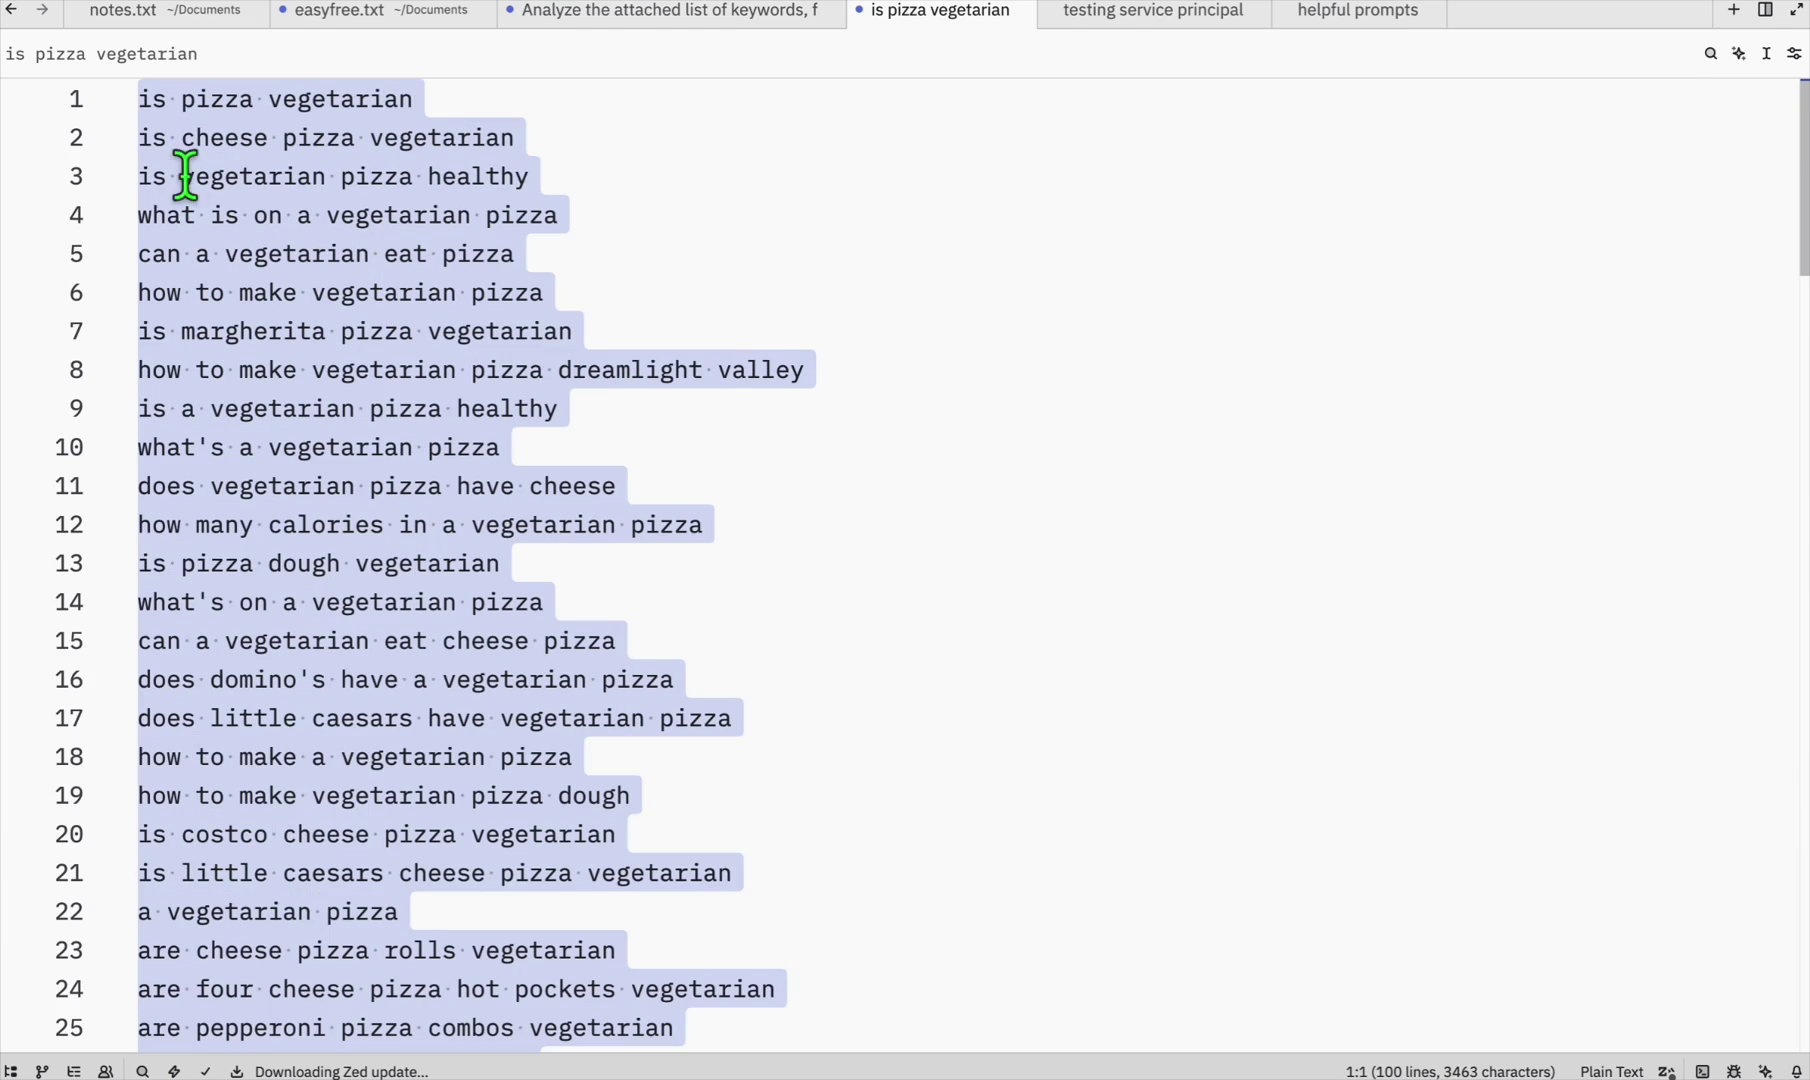
pyautogui.click(150, 130)
pyautogui.press('Up')
pyautogui.press('Return')
pyautogui.press('Return')
pyautogui.press('Up')
pyautogui.press('Up')
pyautogui.hotkey('ctrl', 'v')
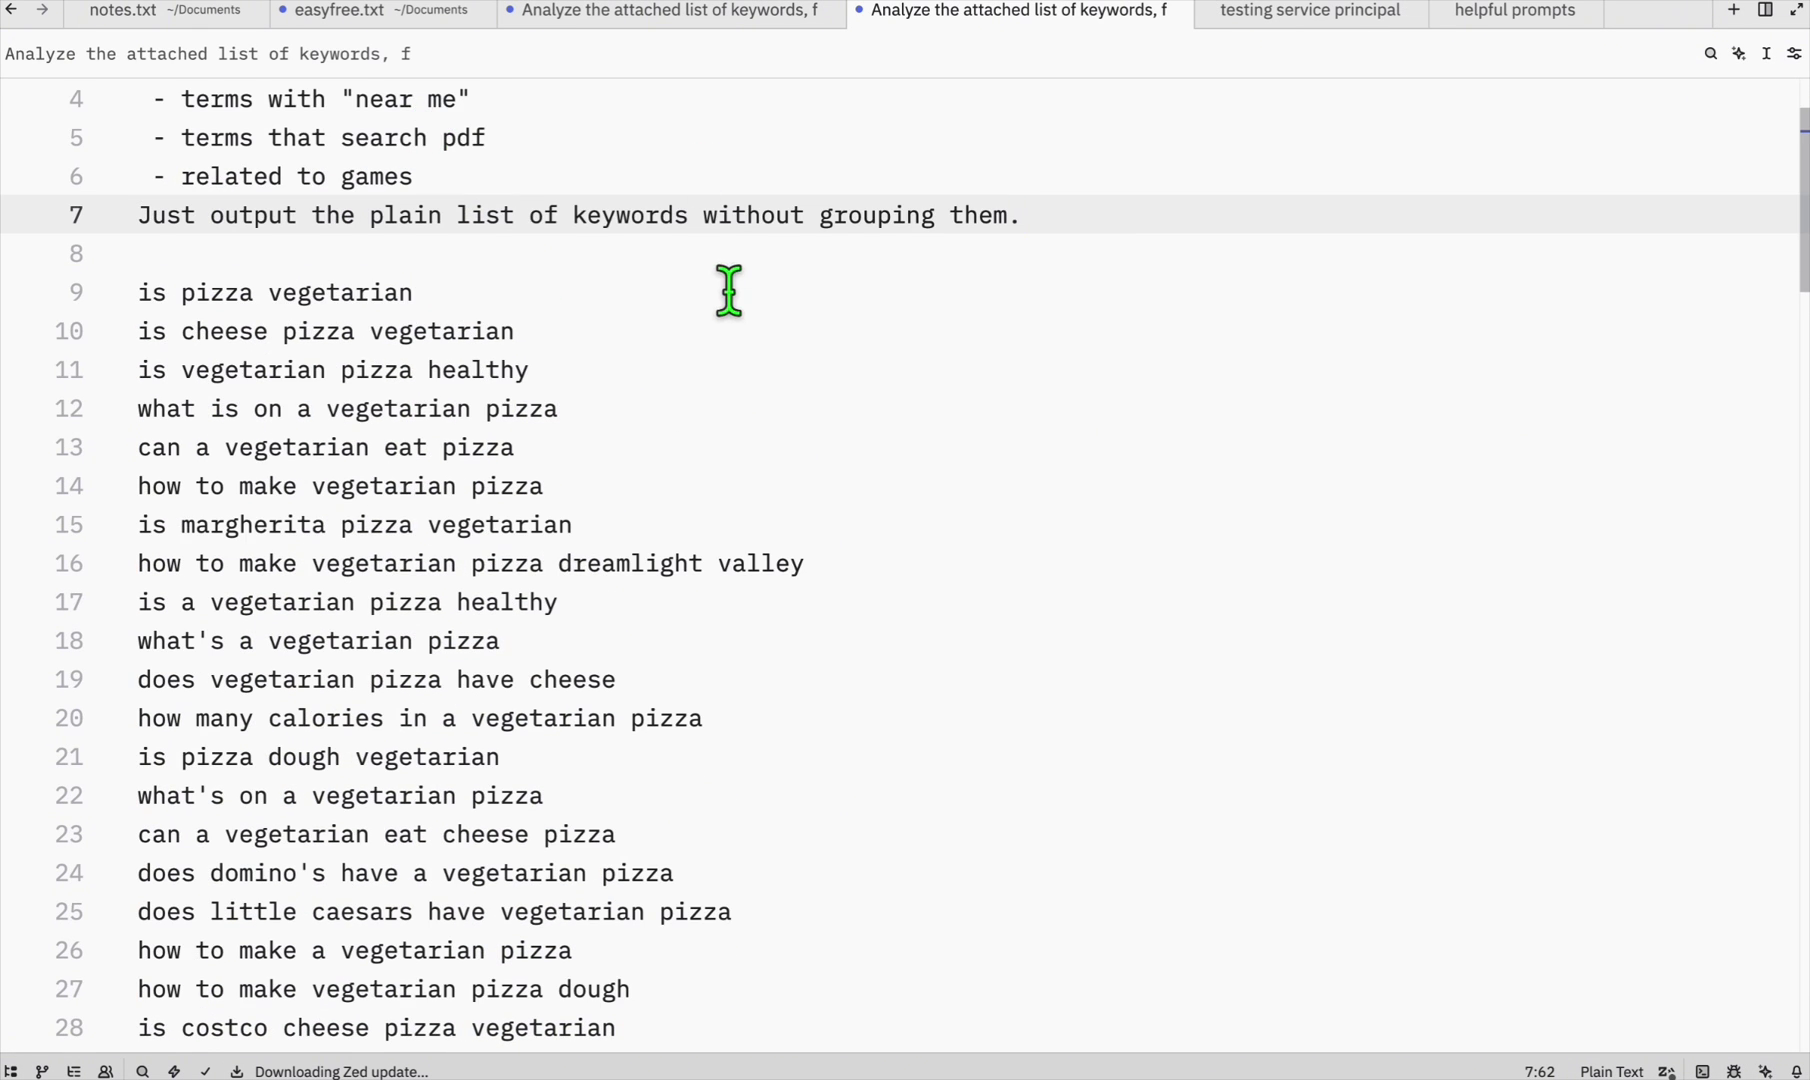
pyautogui.scroll(2, 727, 287)
pyautogui.press('Down')
pyautogui.hotkey('ctrl', 'a')
# Paste the prompt and keyword list into the GLM-4.6 chat and send it.
pyautogui.hotkey('alt', 'Tab')
pyautogui.hotkey('ctrl', 'v')
pyautogui.scroll(5, 735, 537)
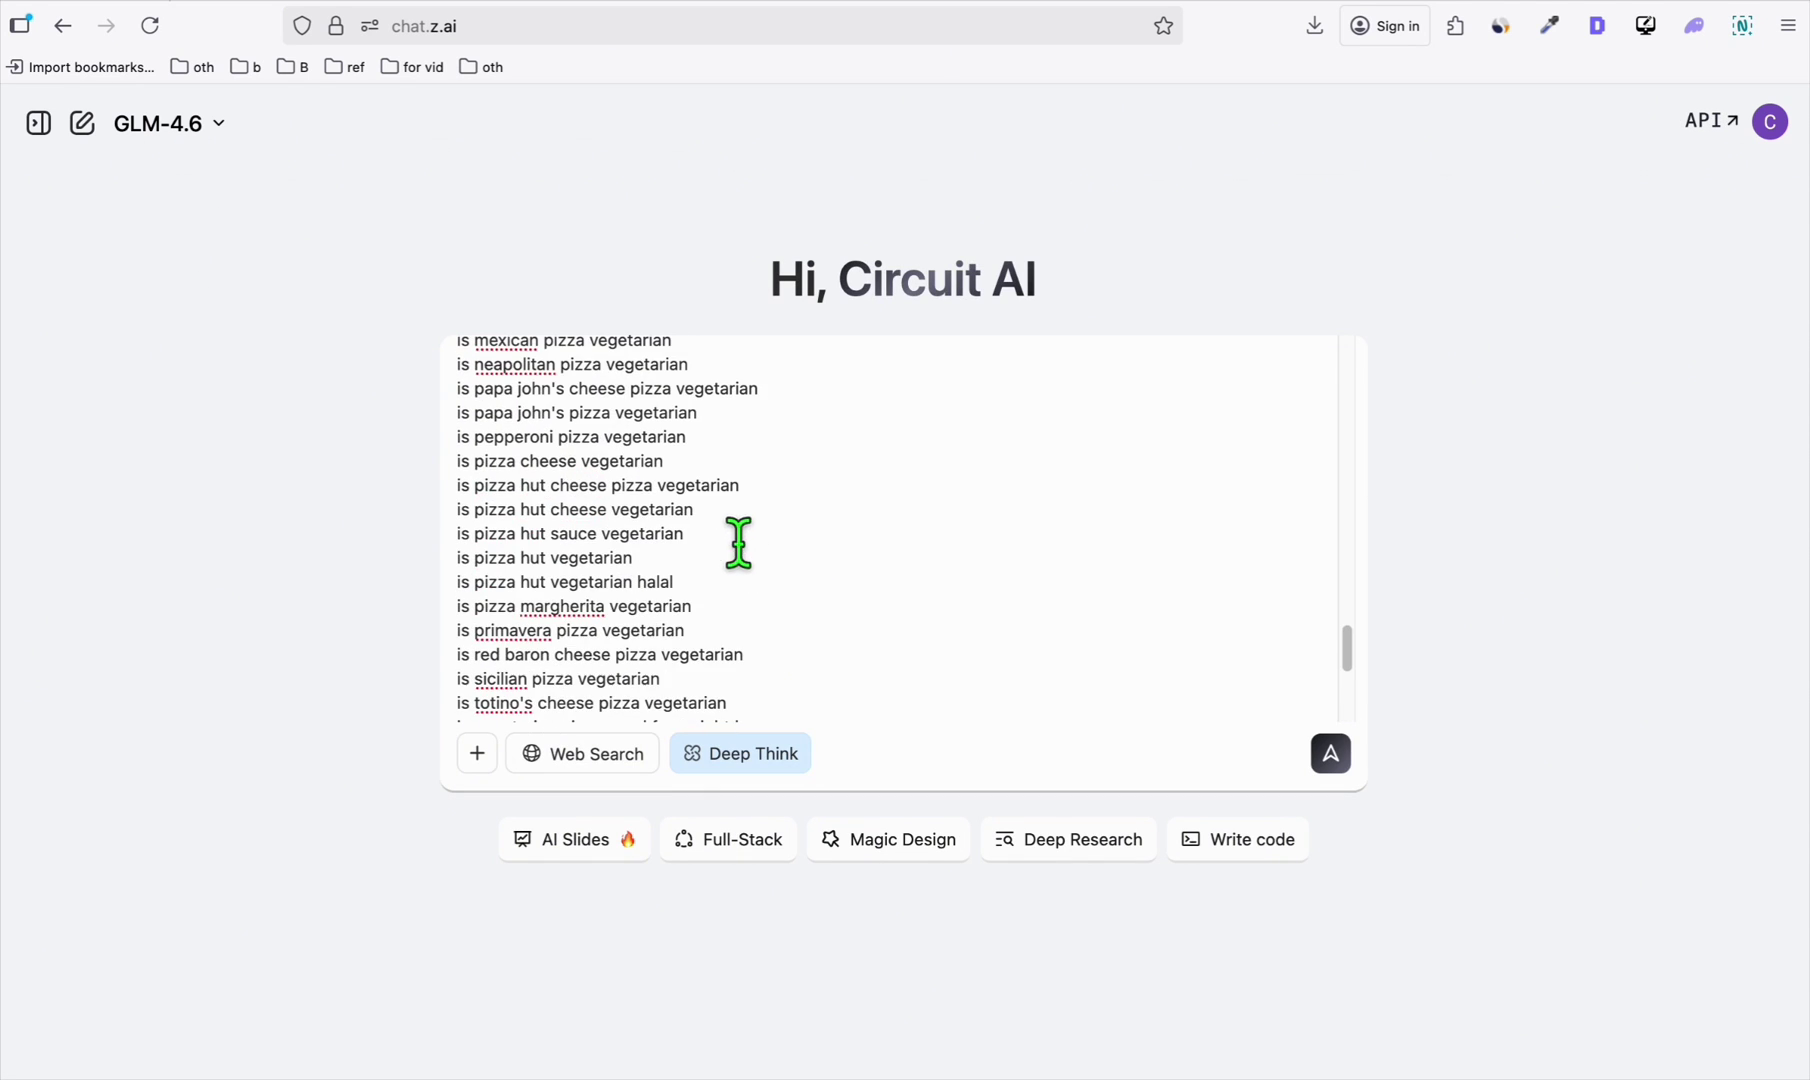
pyautogui.click(1330, 753)
# Review Qwen's deduplicated reply and its 74-line cleaned list in Zed.
pyautogui.hotkey('ctrl', 'Tab')
pyautogui.scroll(10, 467, 643)
pyautogui.scroll(6, 474, 650)
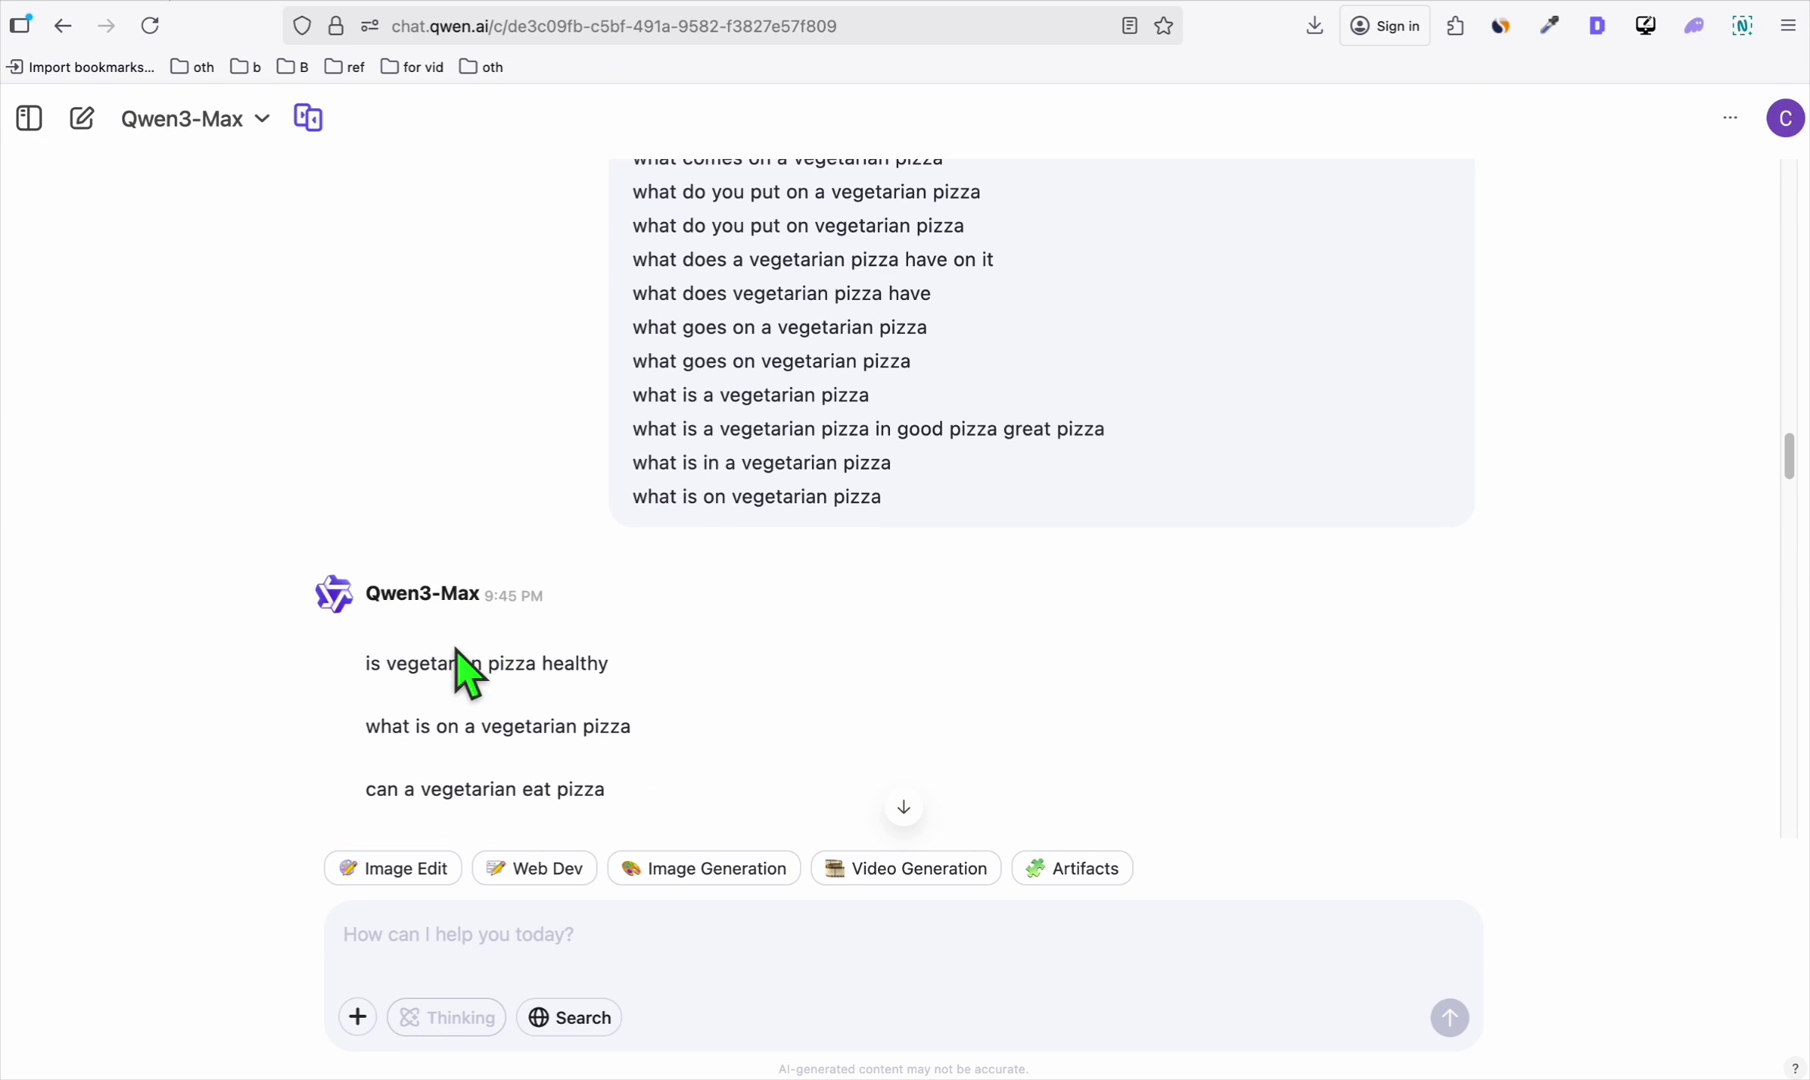
pyautogui.scroll(-20, 455, 650)
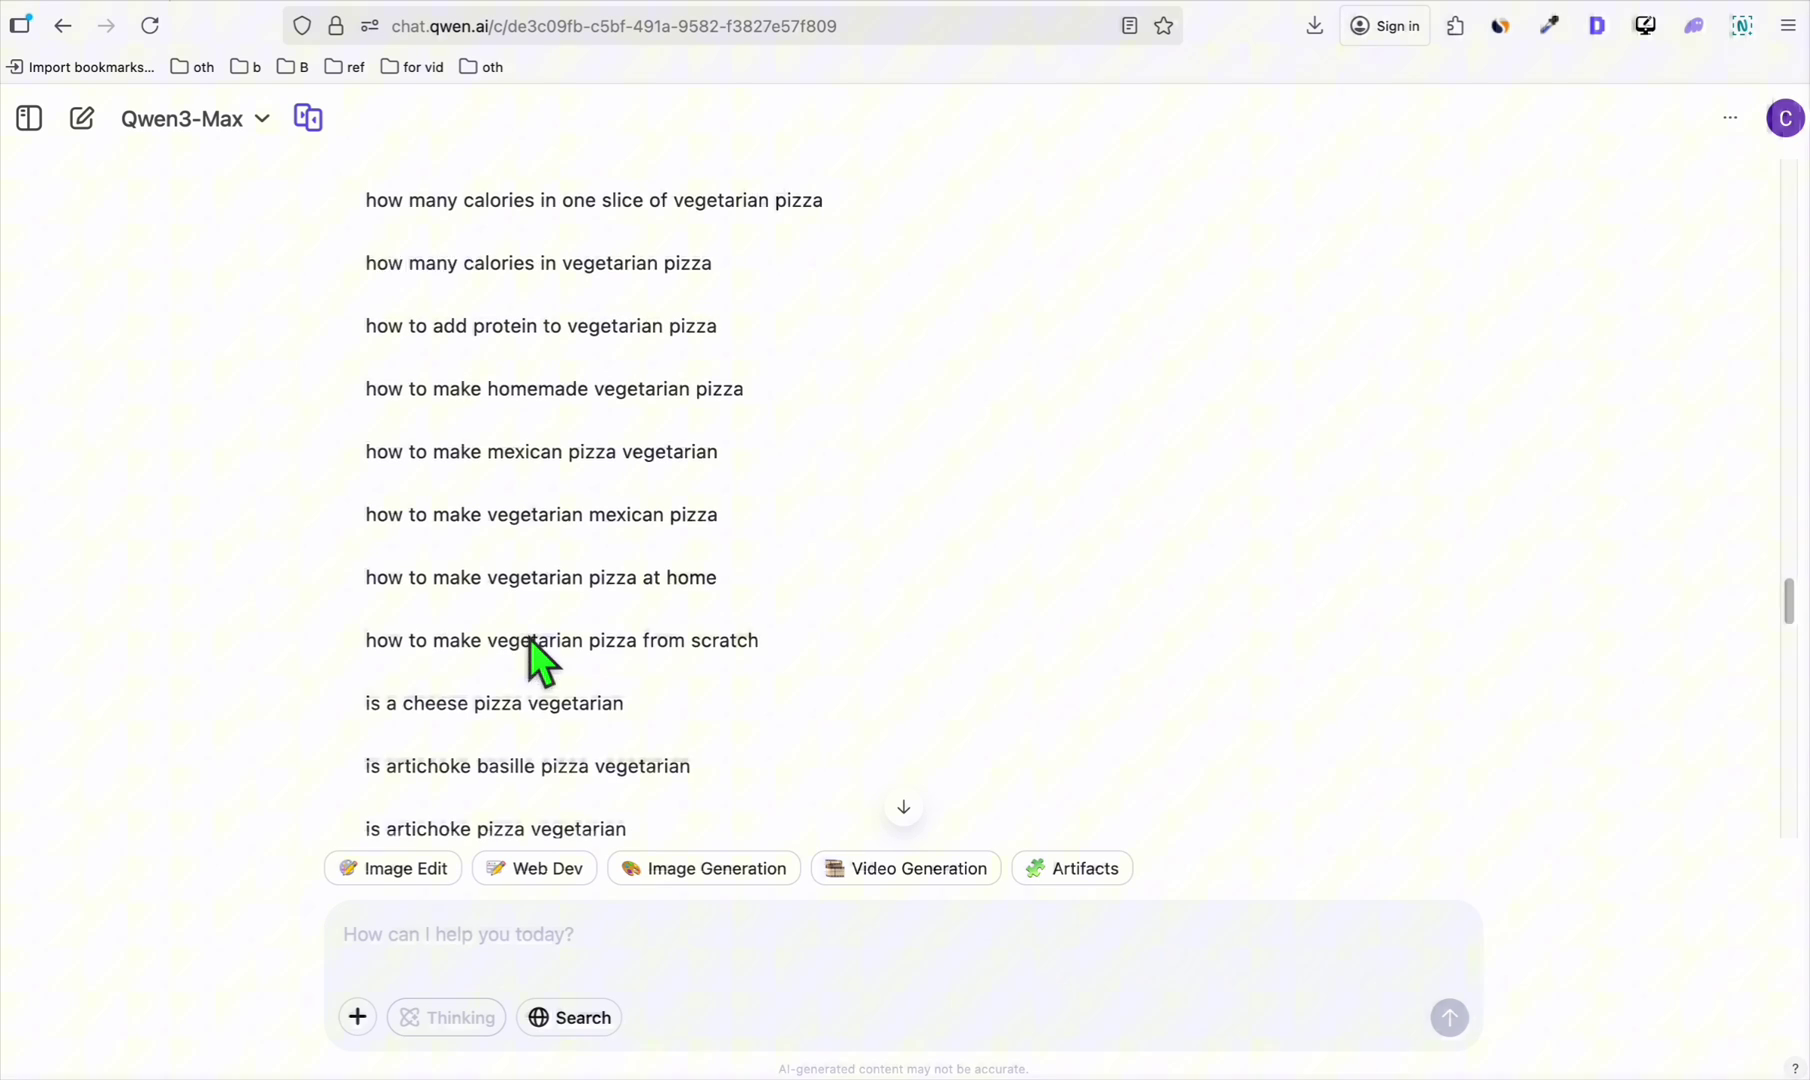
pyautogui.scroll(-20, 529, 642)
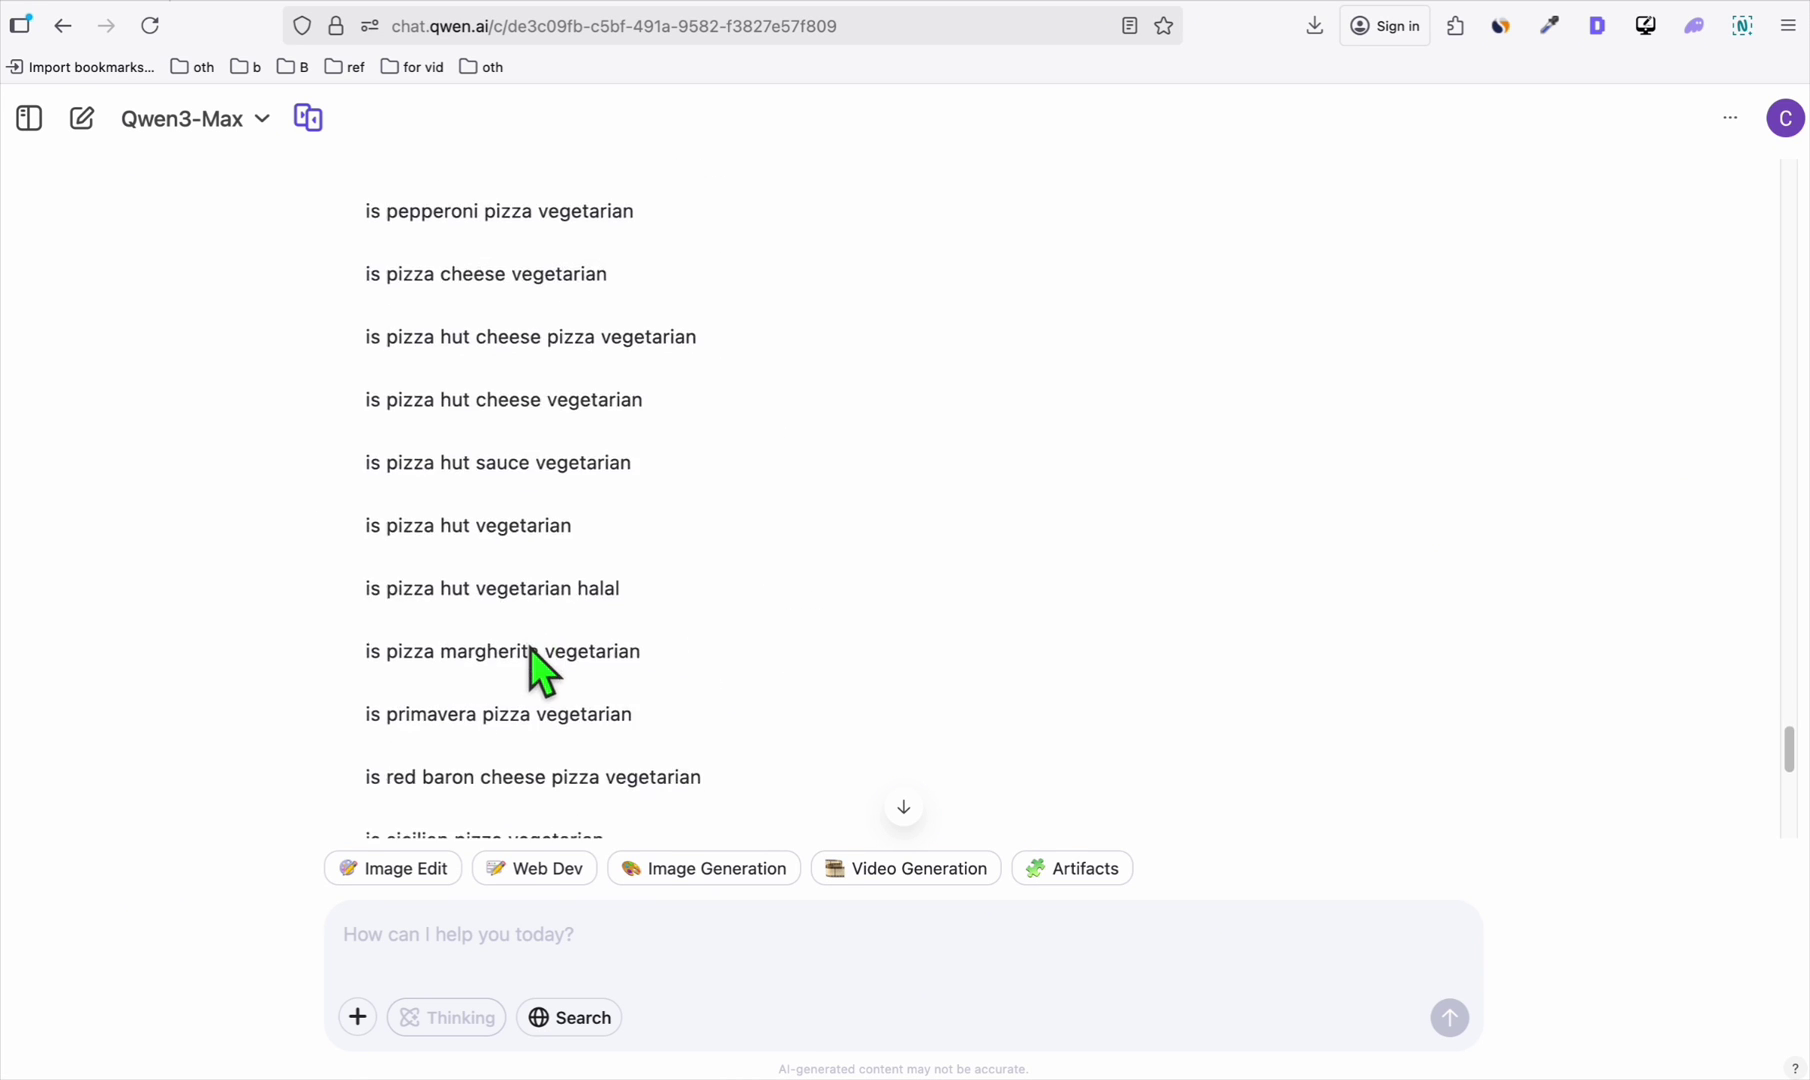
pyautogui.press('super+Tab')
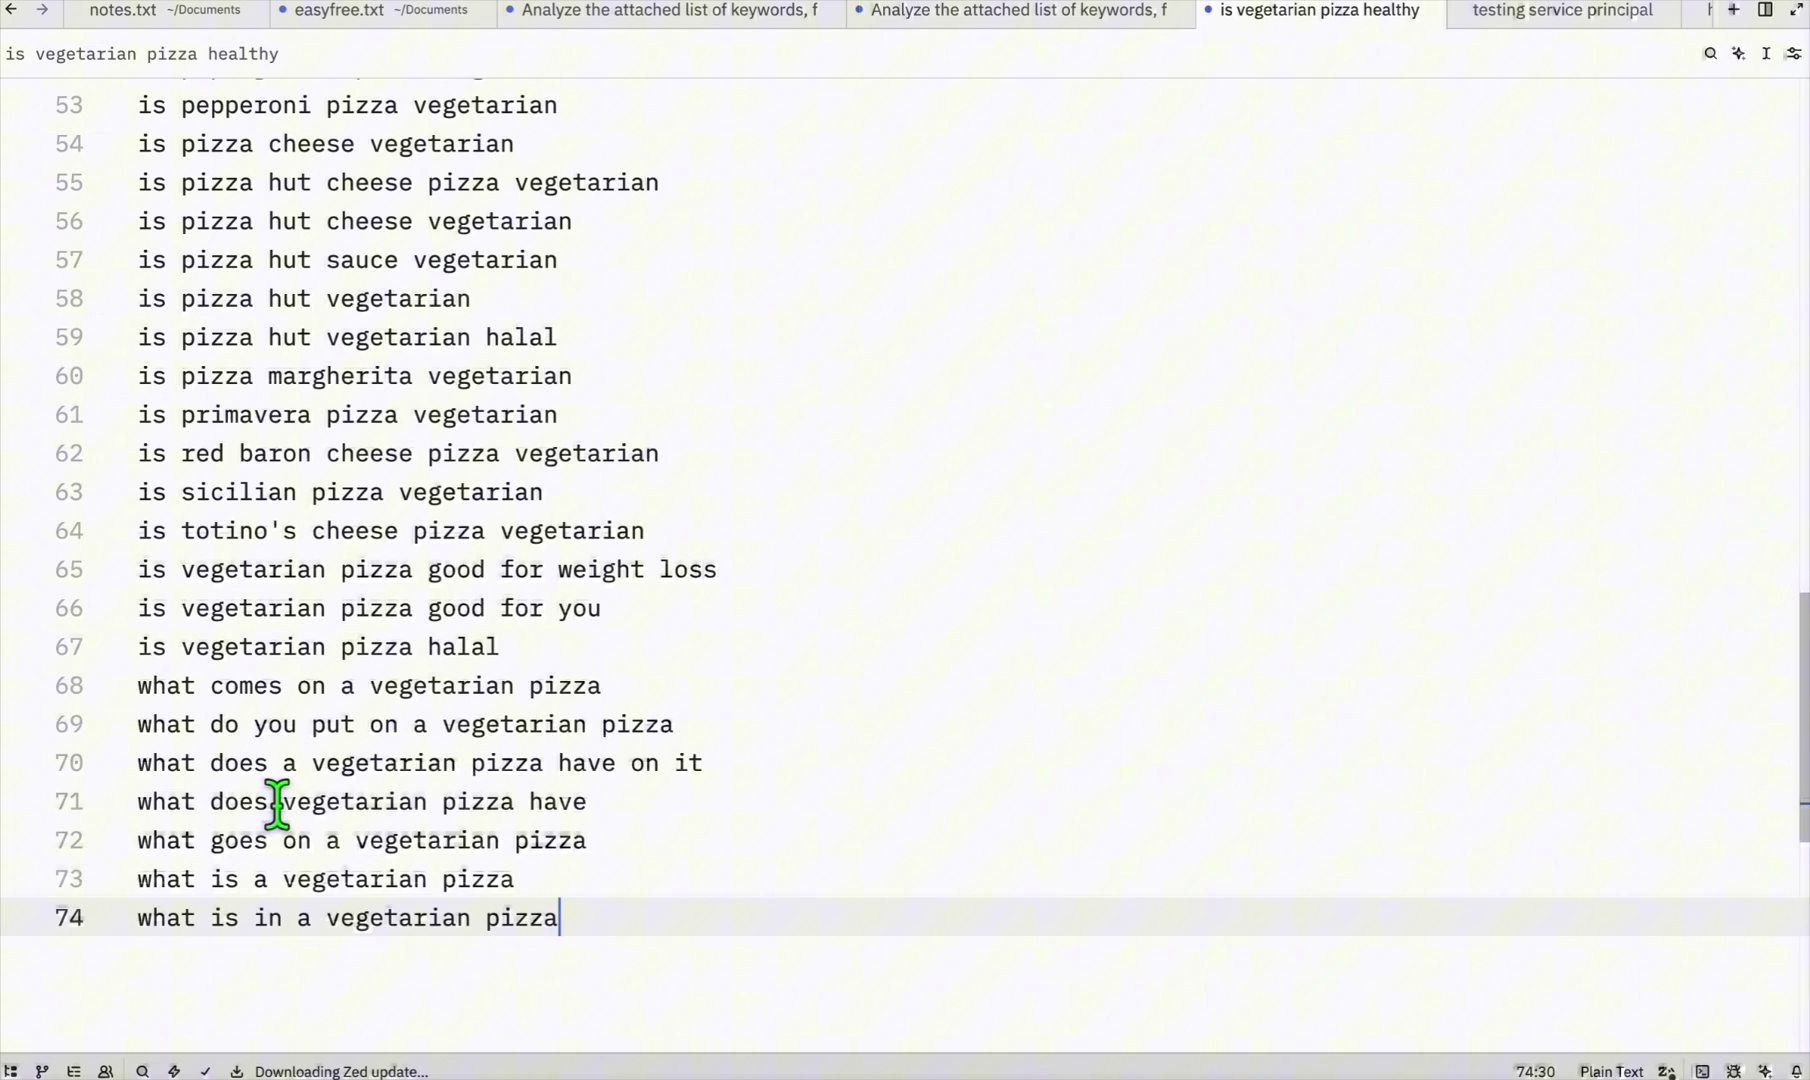
pyautogui.scroll(17, 519, 592)
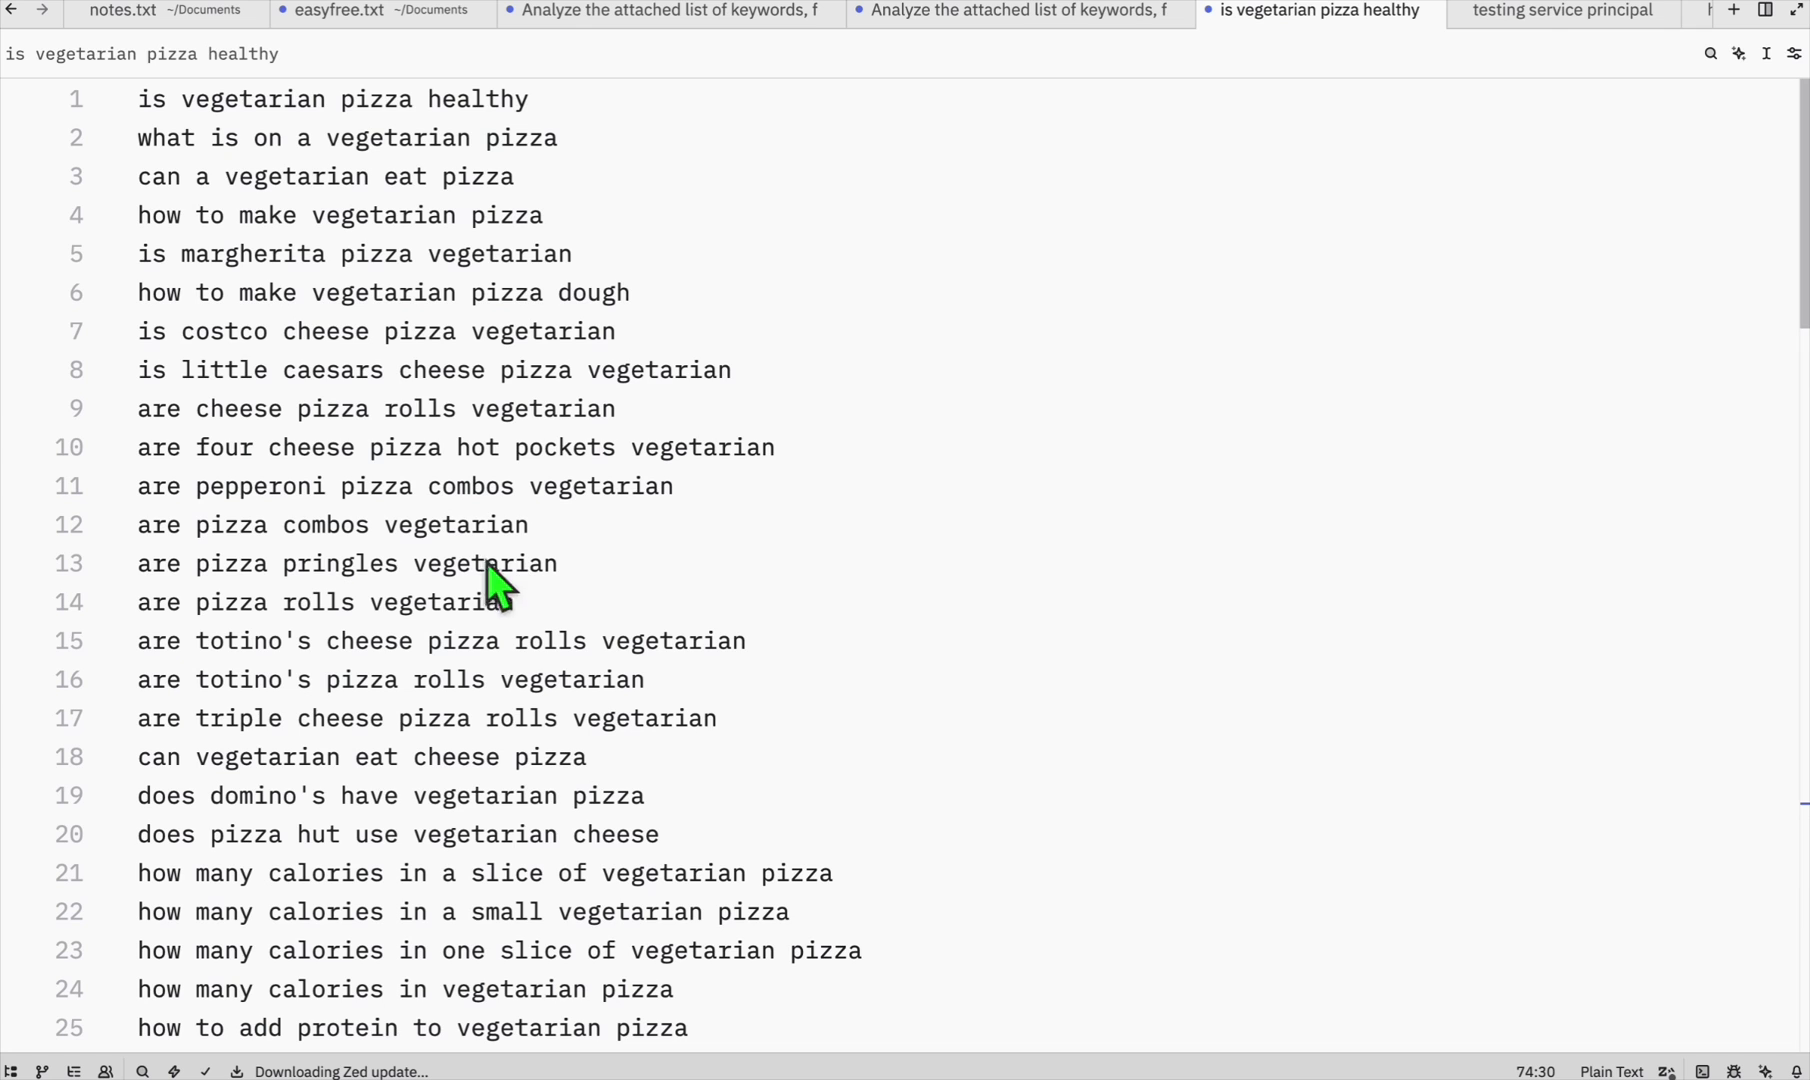
pyautogui.click(330, 378)
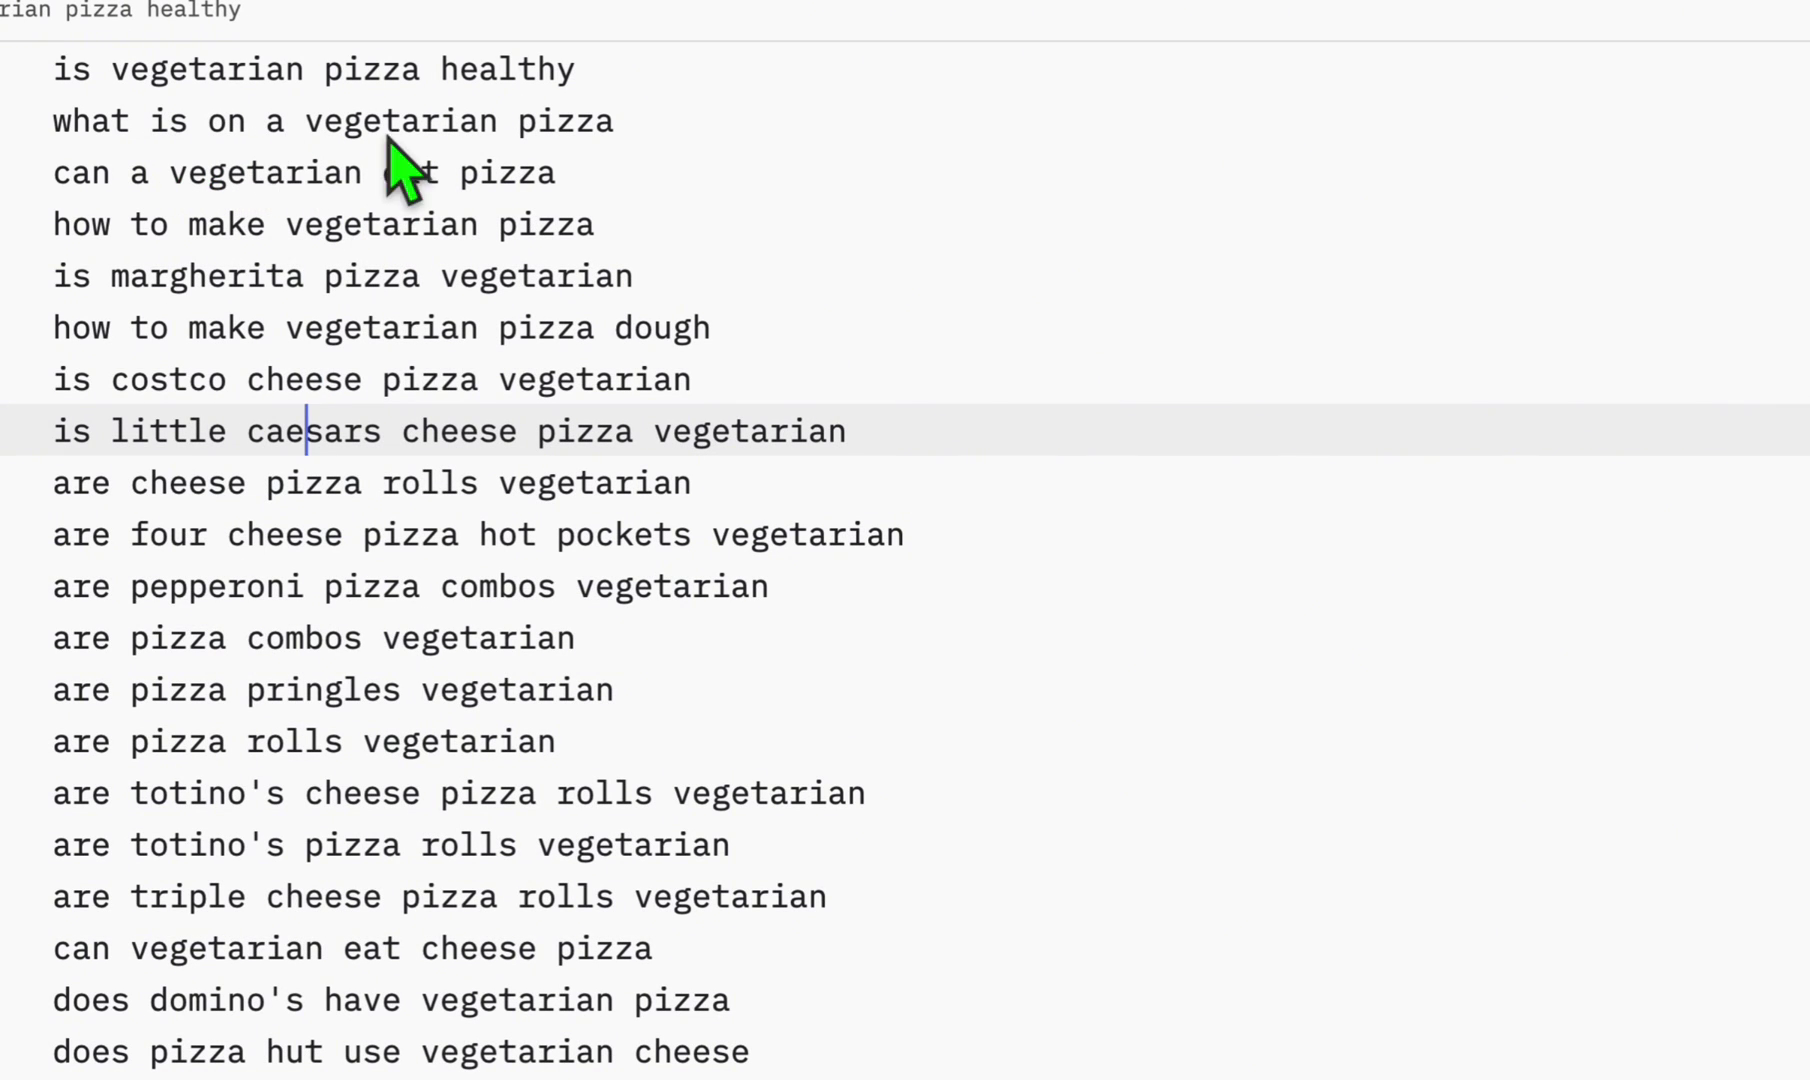
pyautogui.scroll(-1, 585, 170)
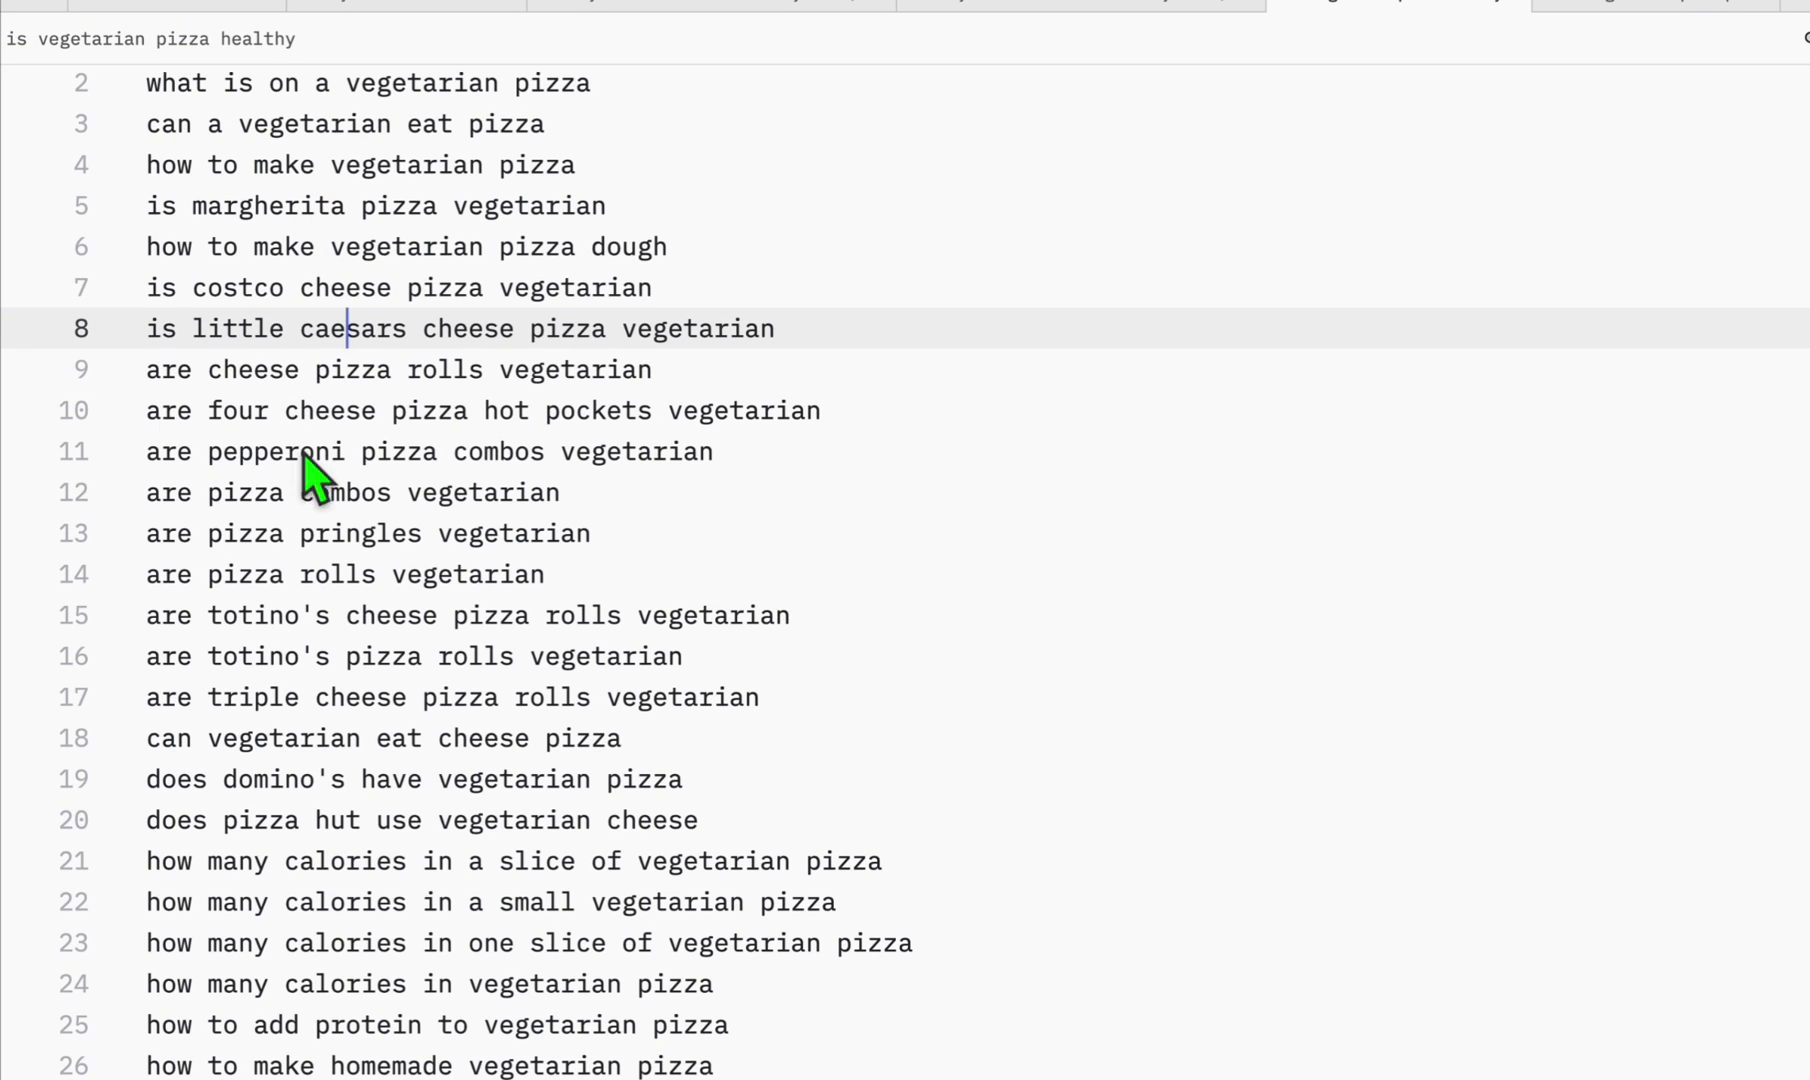
pyautogui.scroll(-1, 742, 421)
pyautogui.click(735, 405)
pyautogui.press('Down')
pyautogui.moveTo(577, 455); pyautogui.dragTo(116, 452)
pyautogui.click(149, 403)
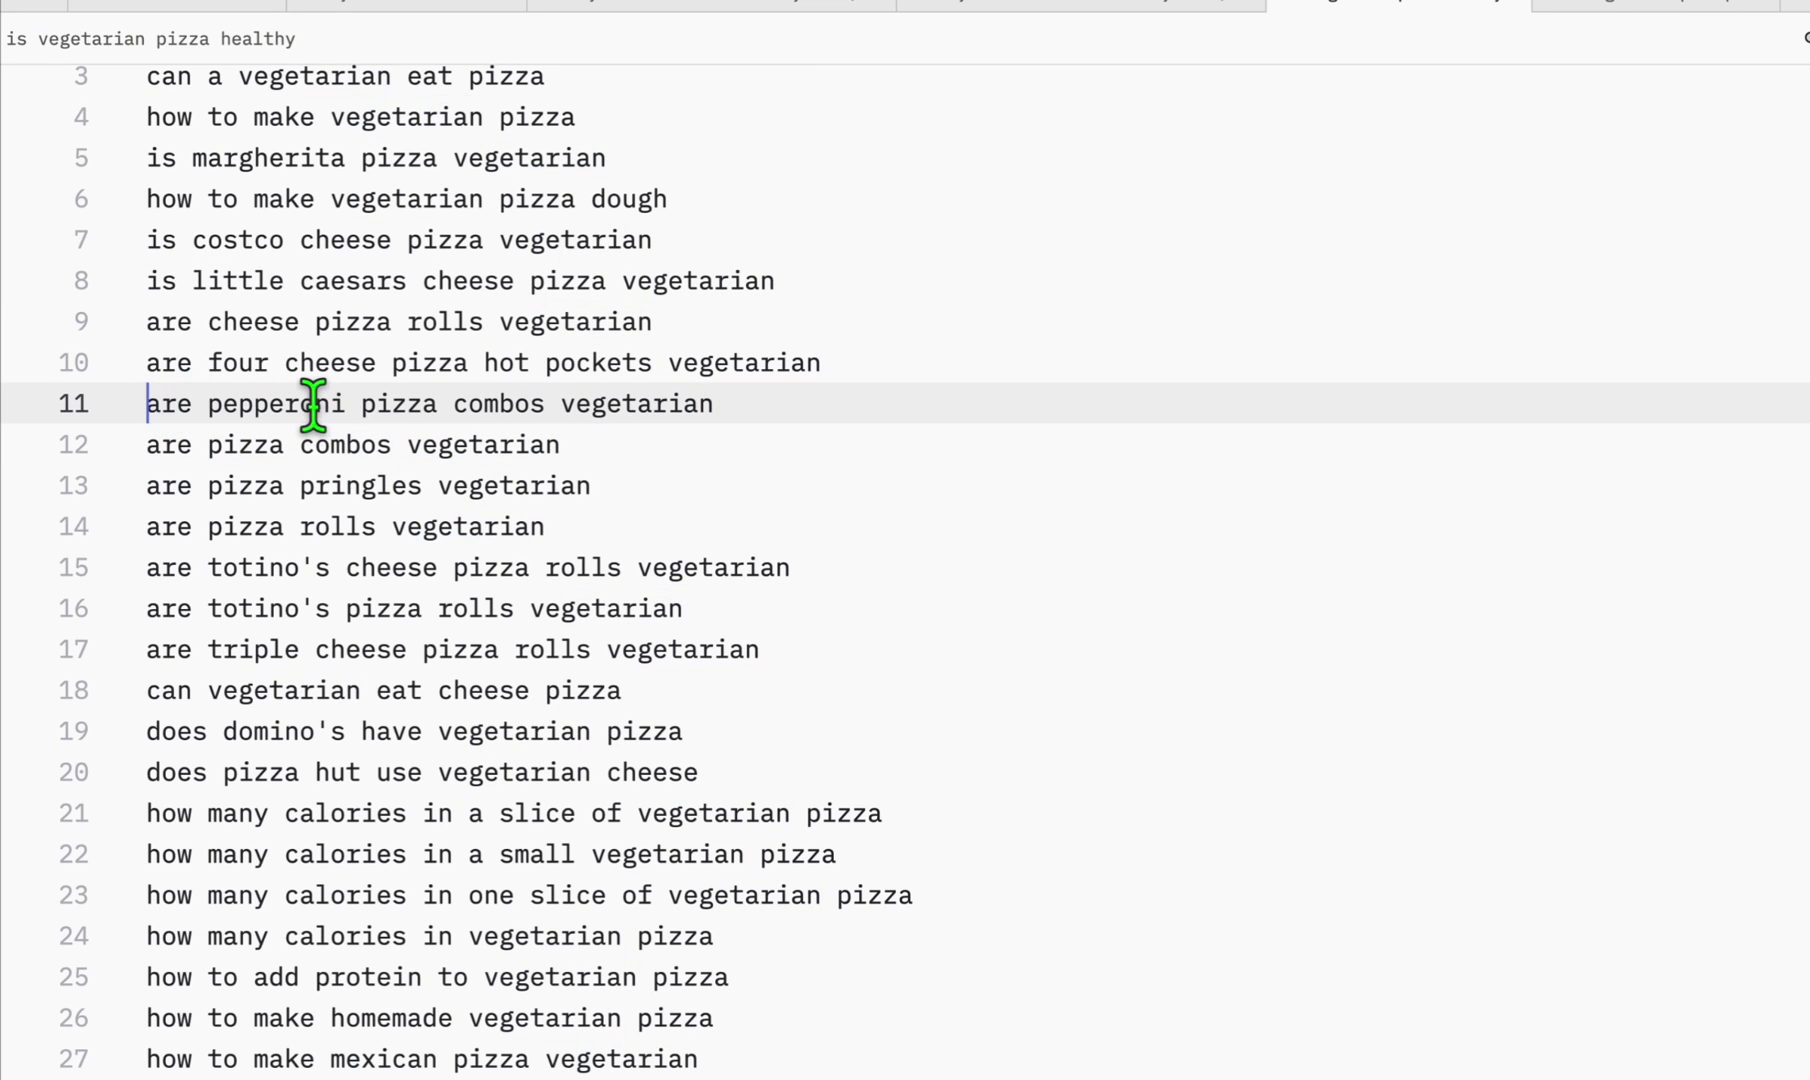
pyautogui.doubleClick(305, 404)
pyautogui.click(286, 444)
pyautogui.click(438, 404)
pyautogui.scroll(-10, 507, 425)
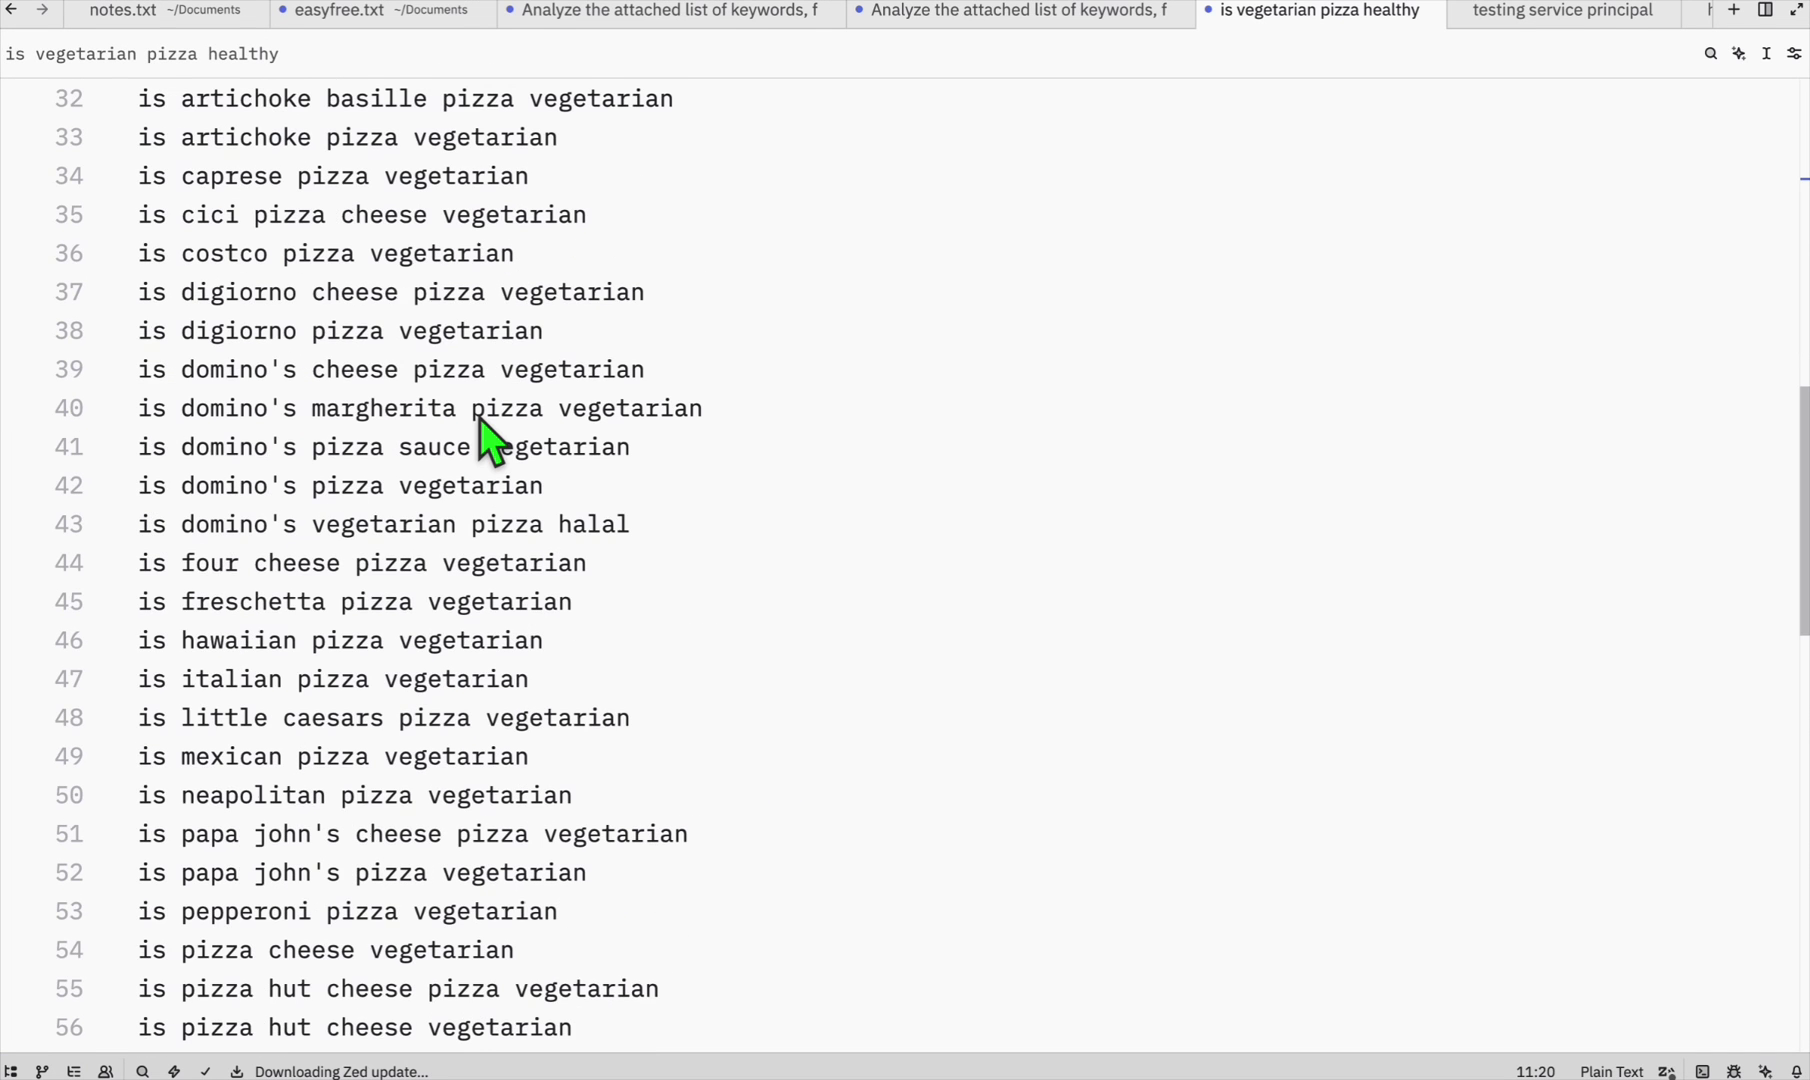
pyautogui.scroll(-1, 479, 419)
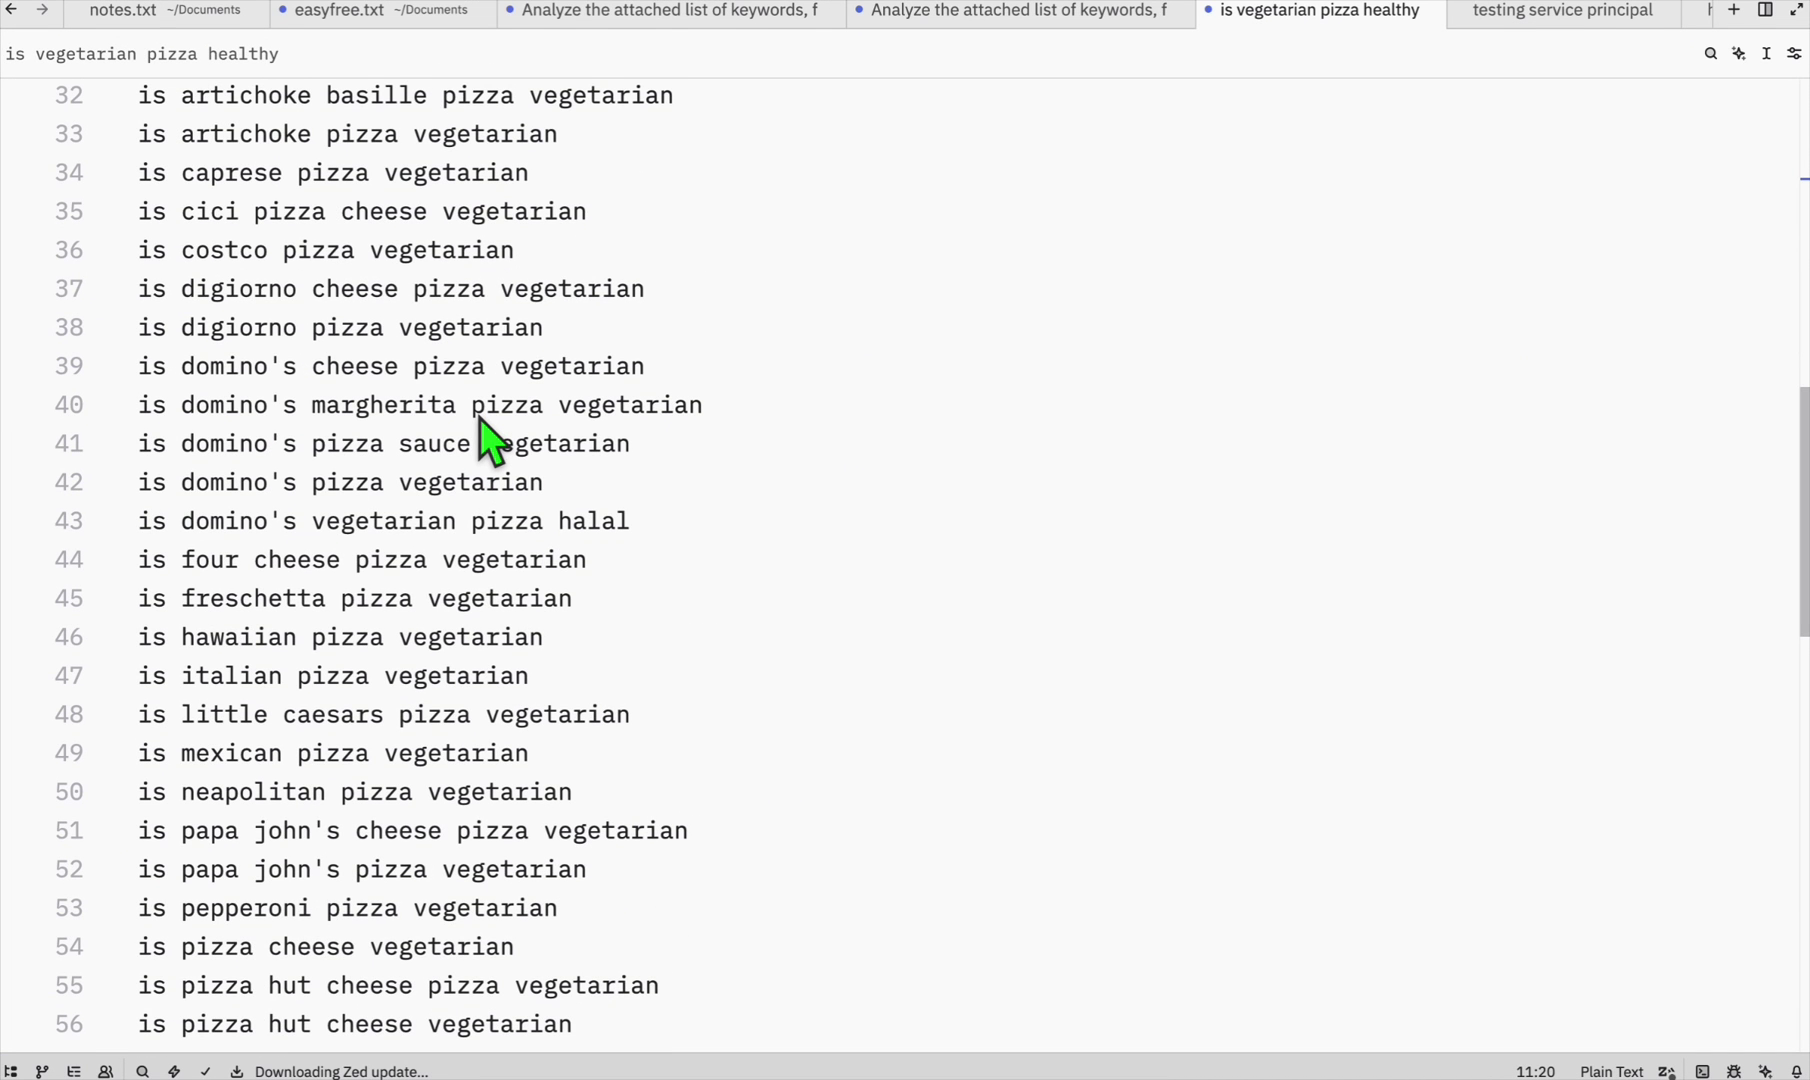
pyautogui.doubleClick(463, 488)
pyautogui.click(476, 498)
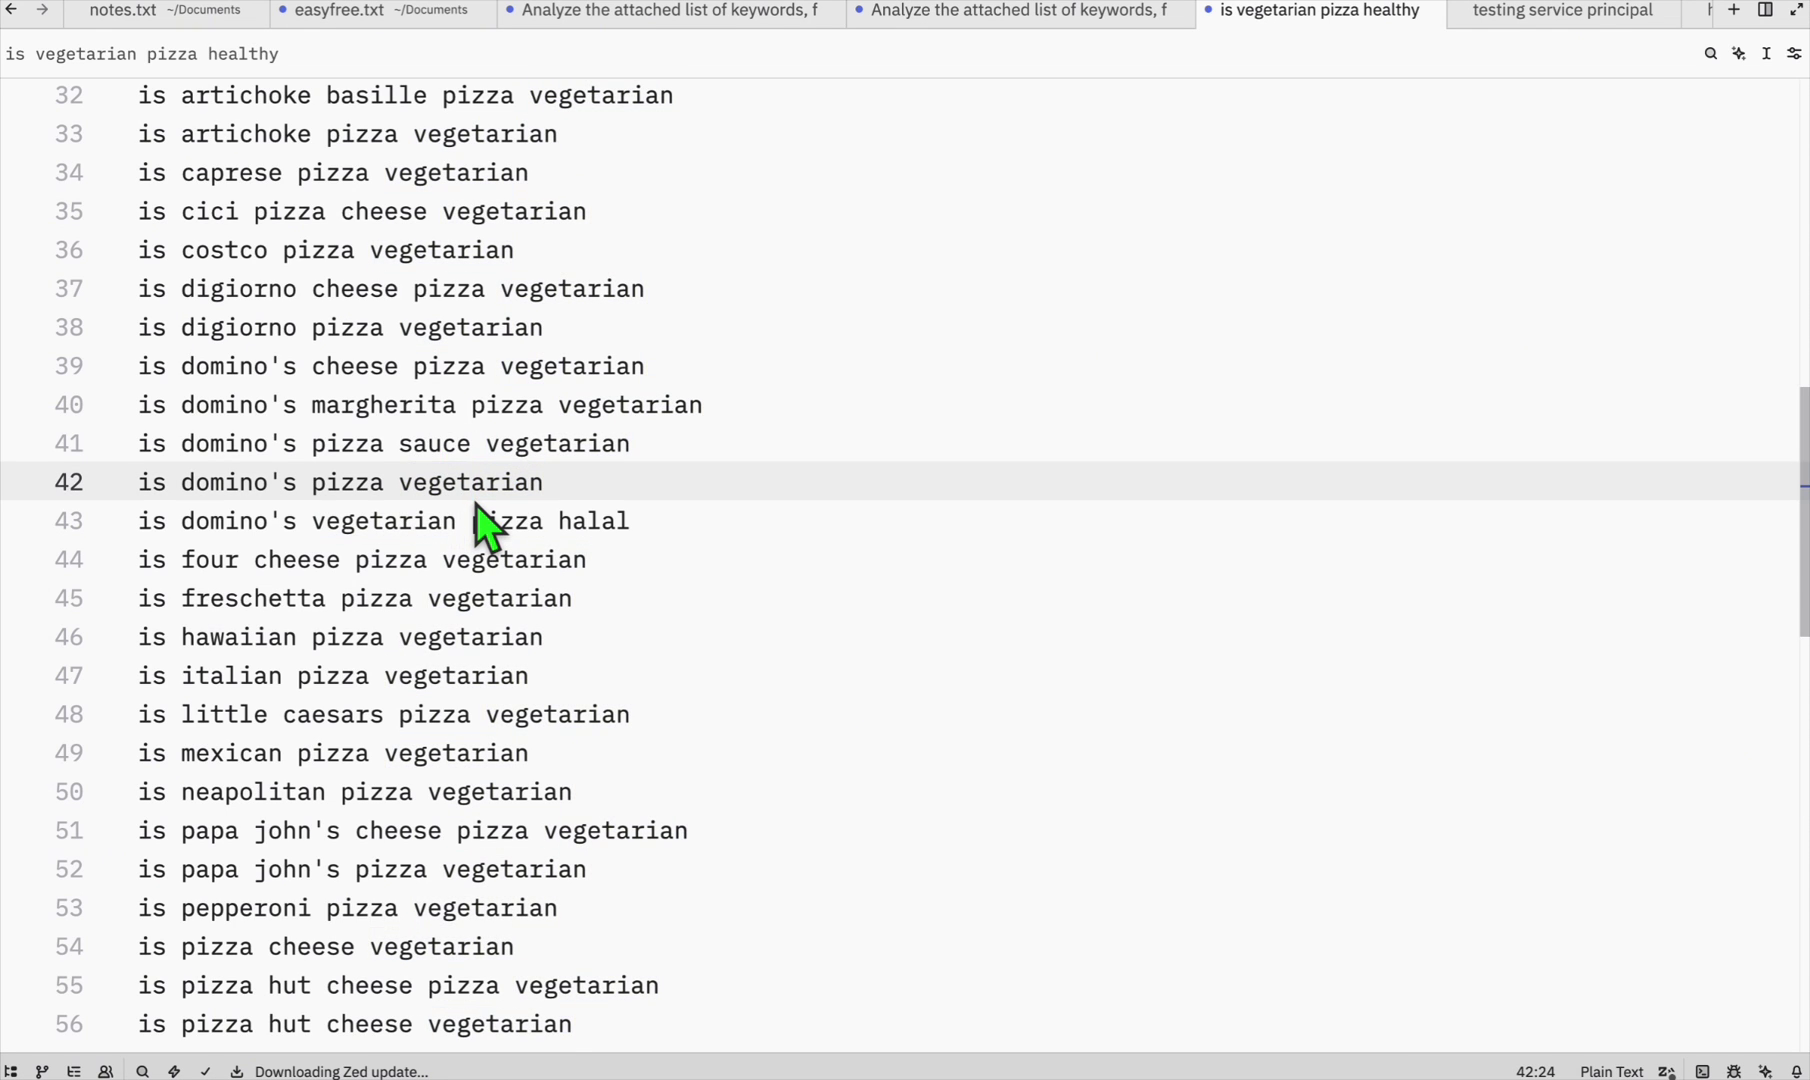
# Select GLM-4.6's complete cleaned list, ending 'are triple cheese pizza rolls vegetarian'.
pyautogui.press('super+Tab')
pyautogui.hotkey('ctrl', 'Tab')
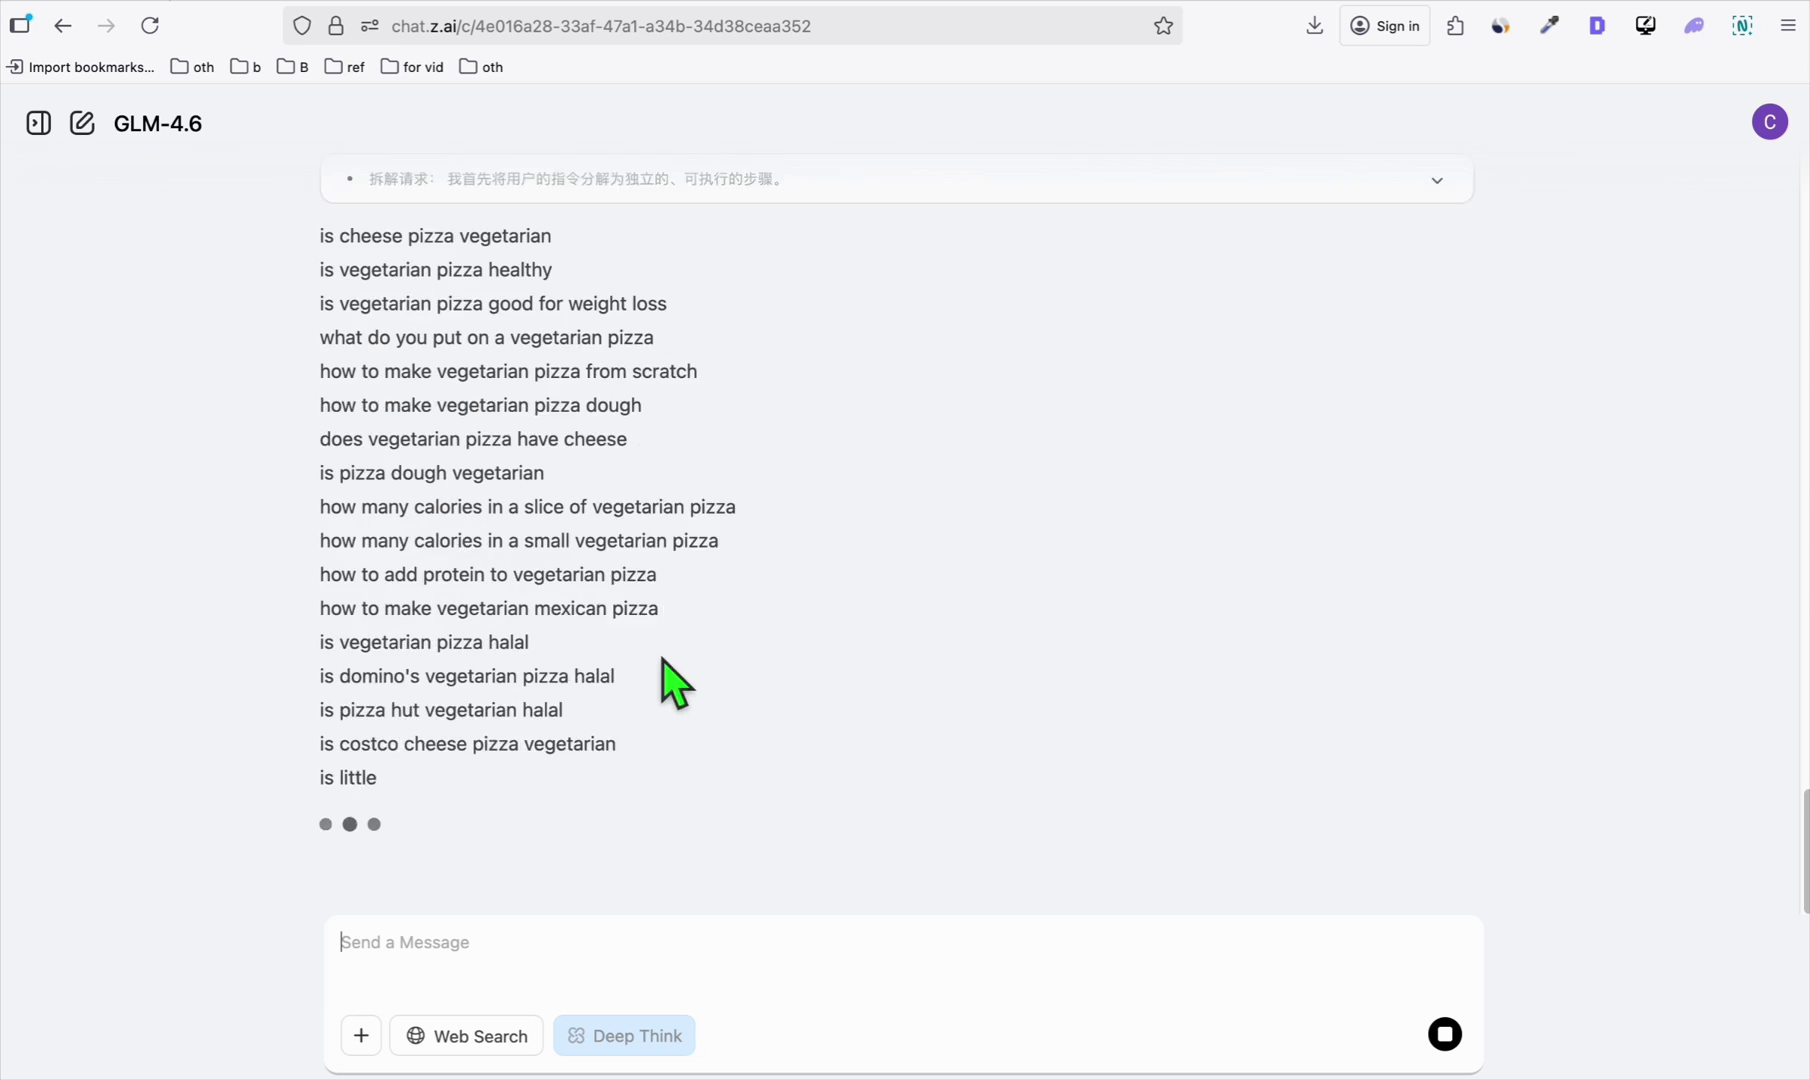
pyautogui.scroll(-7, 404, 595)
pyautogui.scroll(8, 598, 594)
pyautogui.scroll(-8, 578, 586)
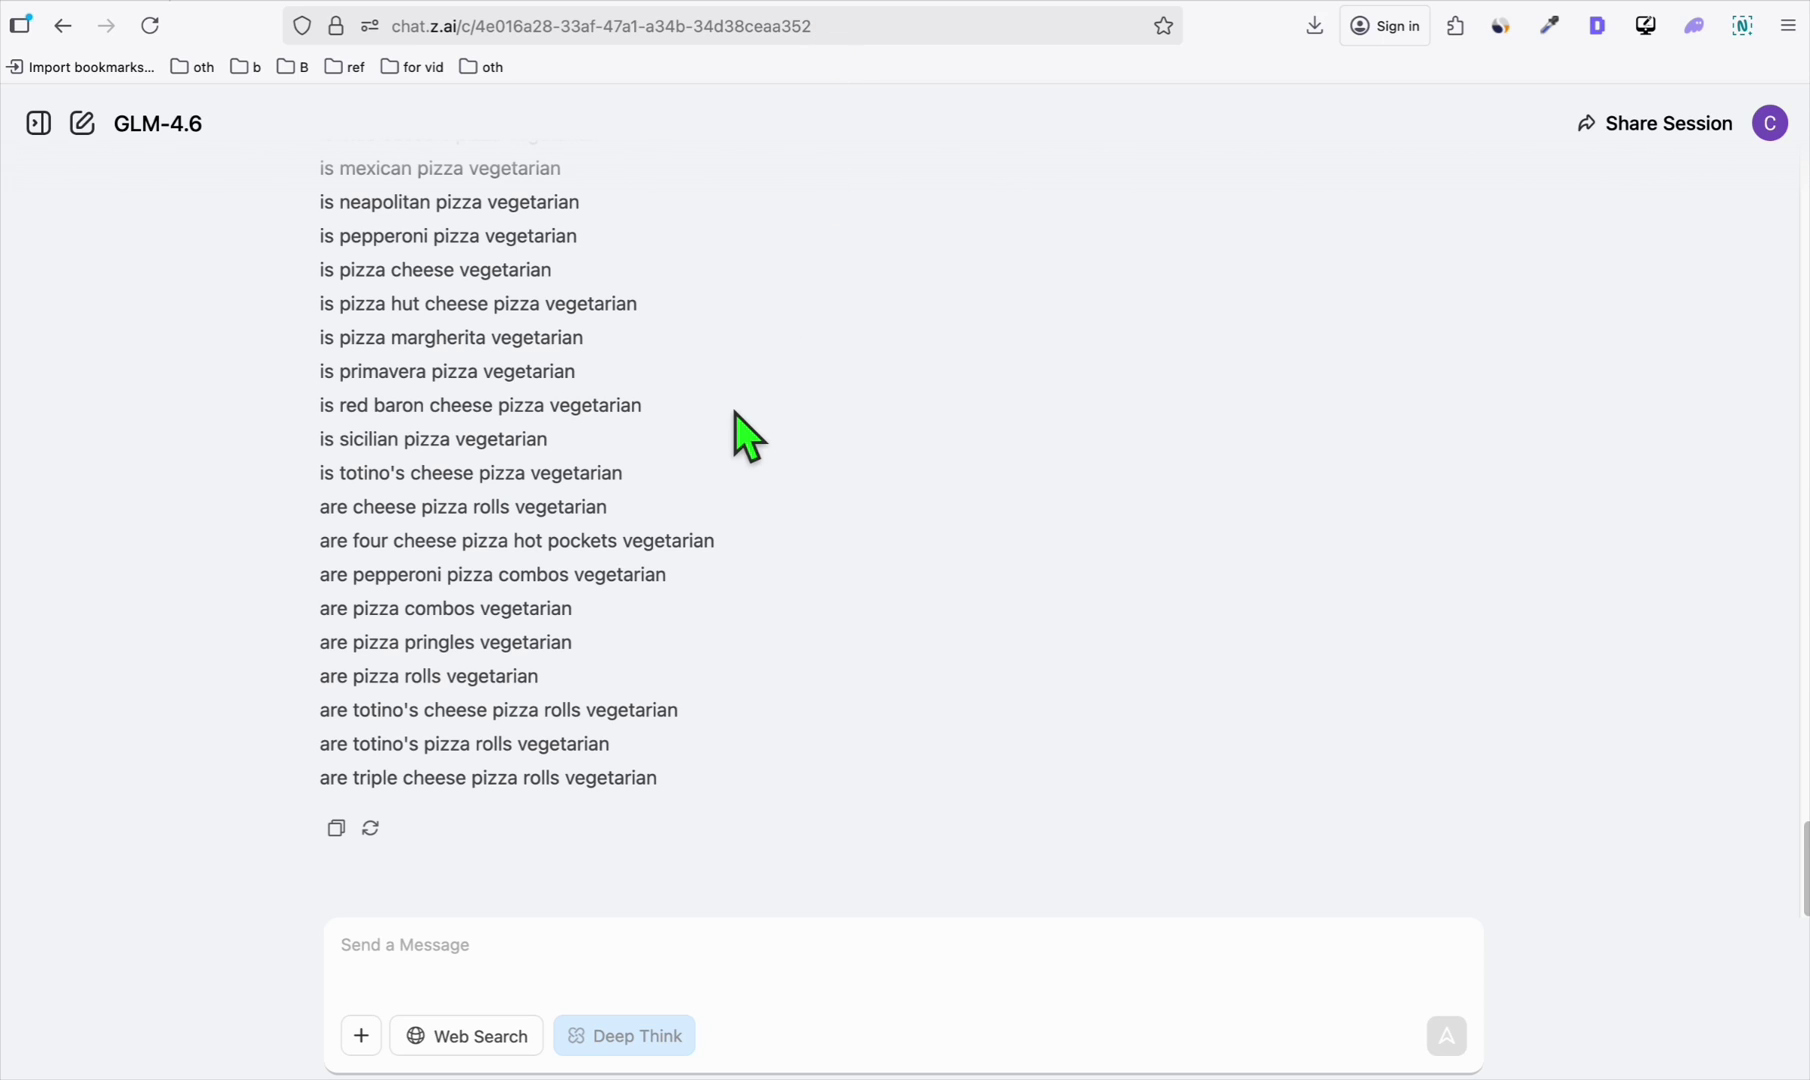
pyautogui.click(686, 788)
pyautogui.scroll(10, 684, 790)
pyautogui.keyDown('shift'); pyautogui.click(320, 355); pyautogui.keyUp('shift')
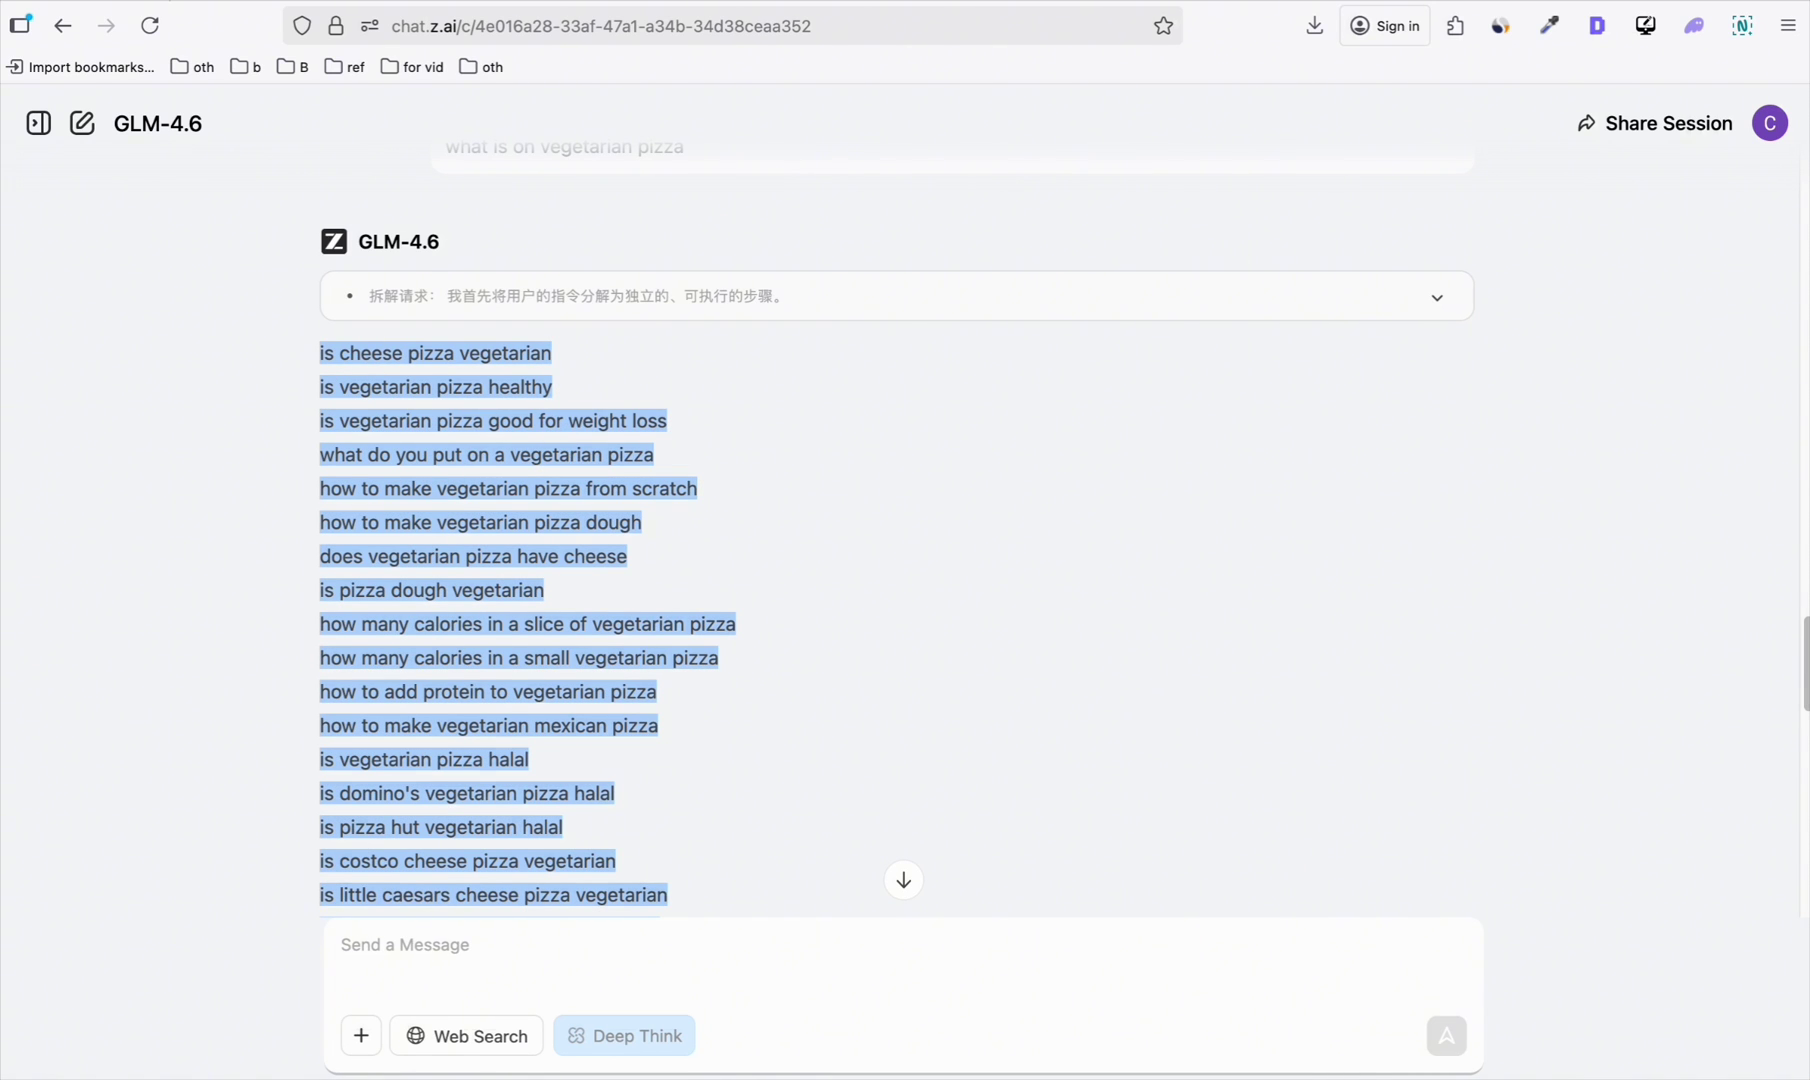
# Open GLM's cleaned list in its own Zed tab, starting 'is cheese pizza vegetarian', and scroll through it.
pyautogui.press('super+Tab')
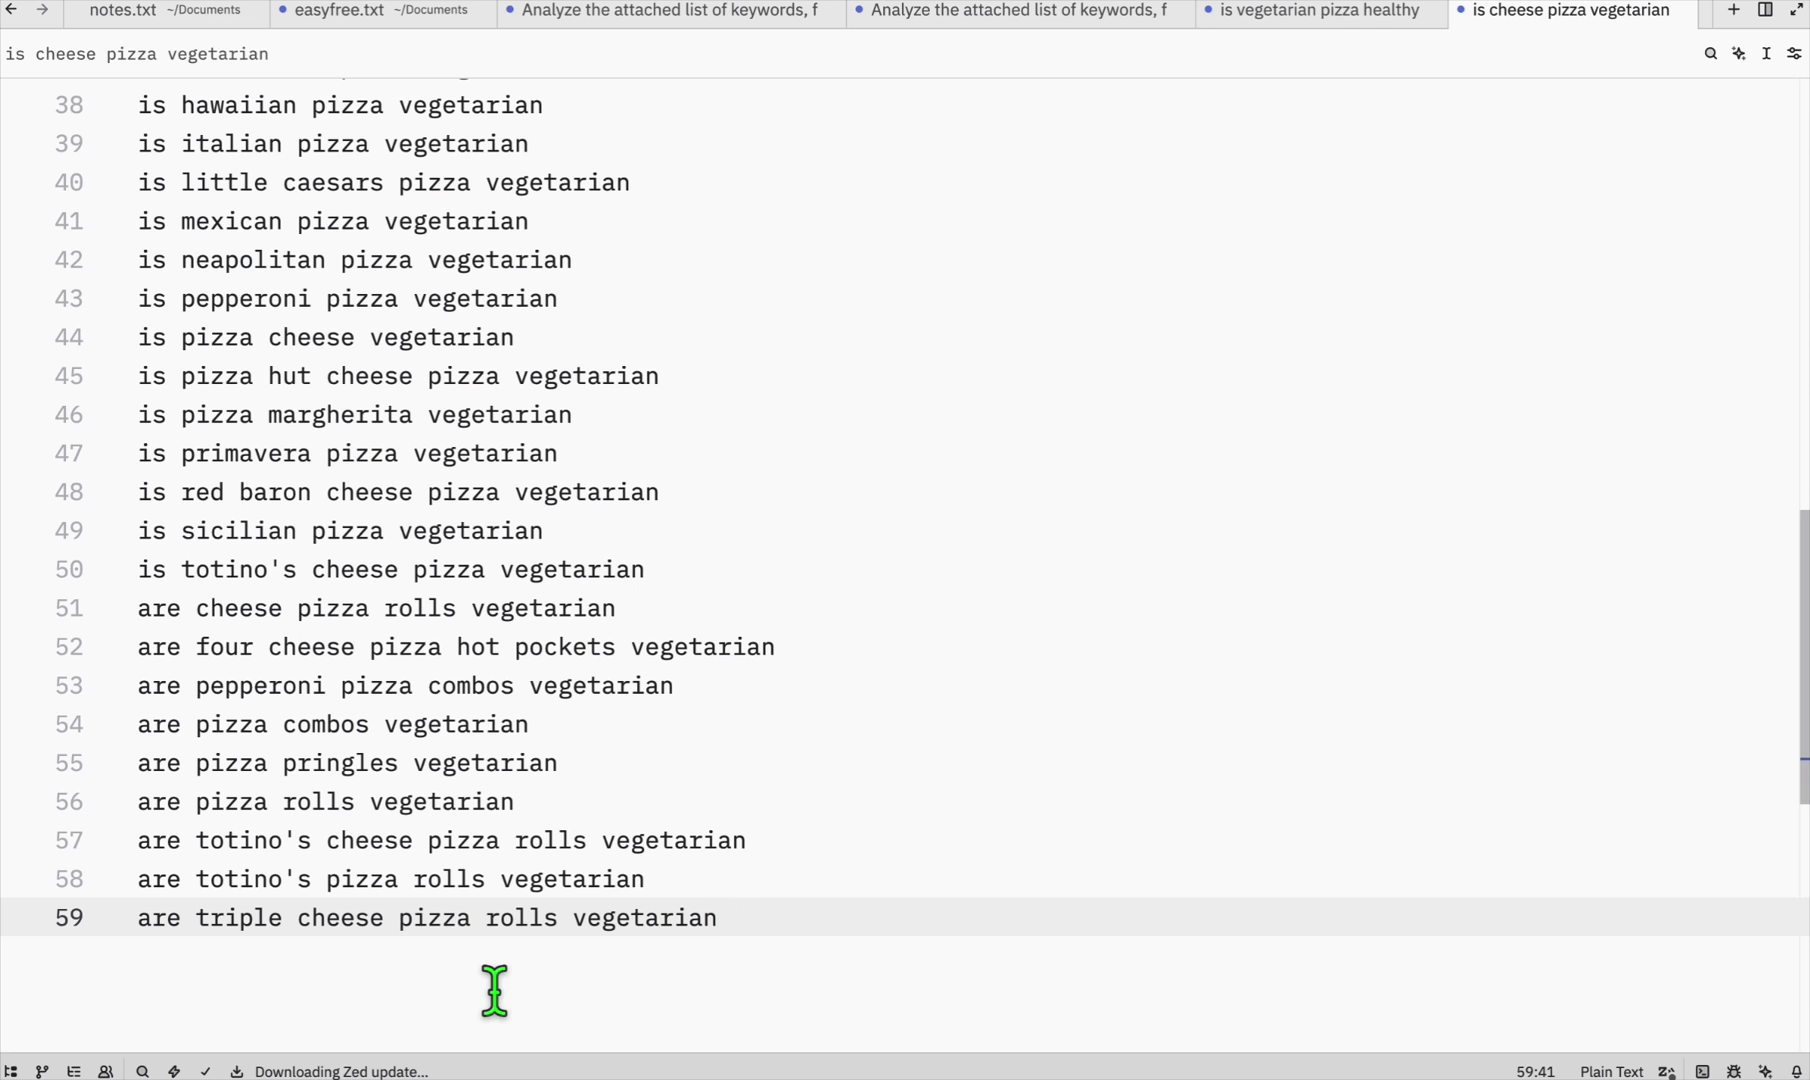
pyautogui.scroll(1, 757, 668)
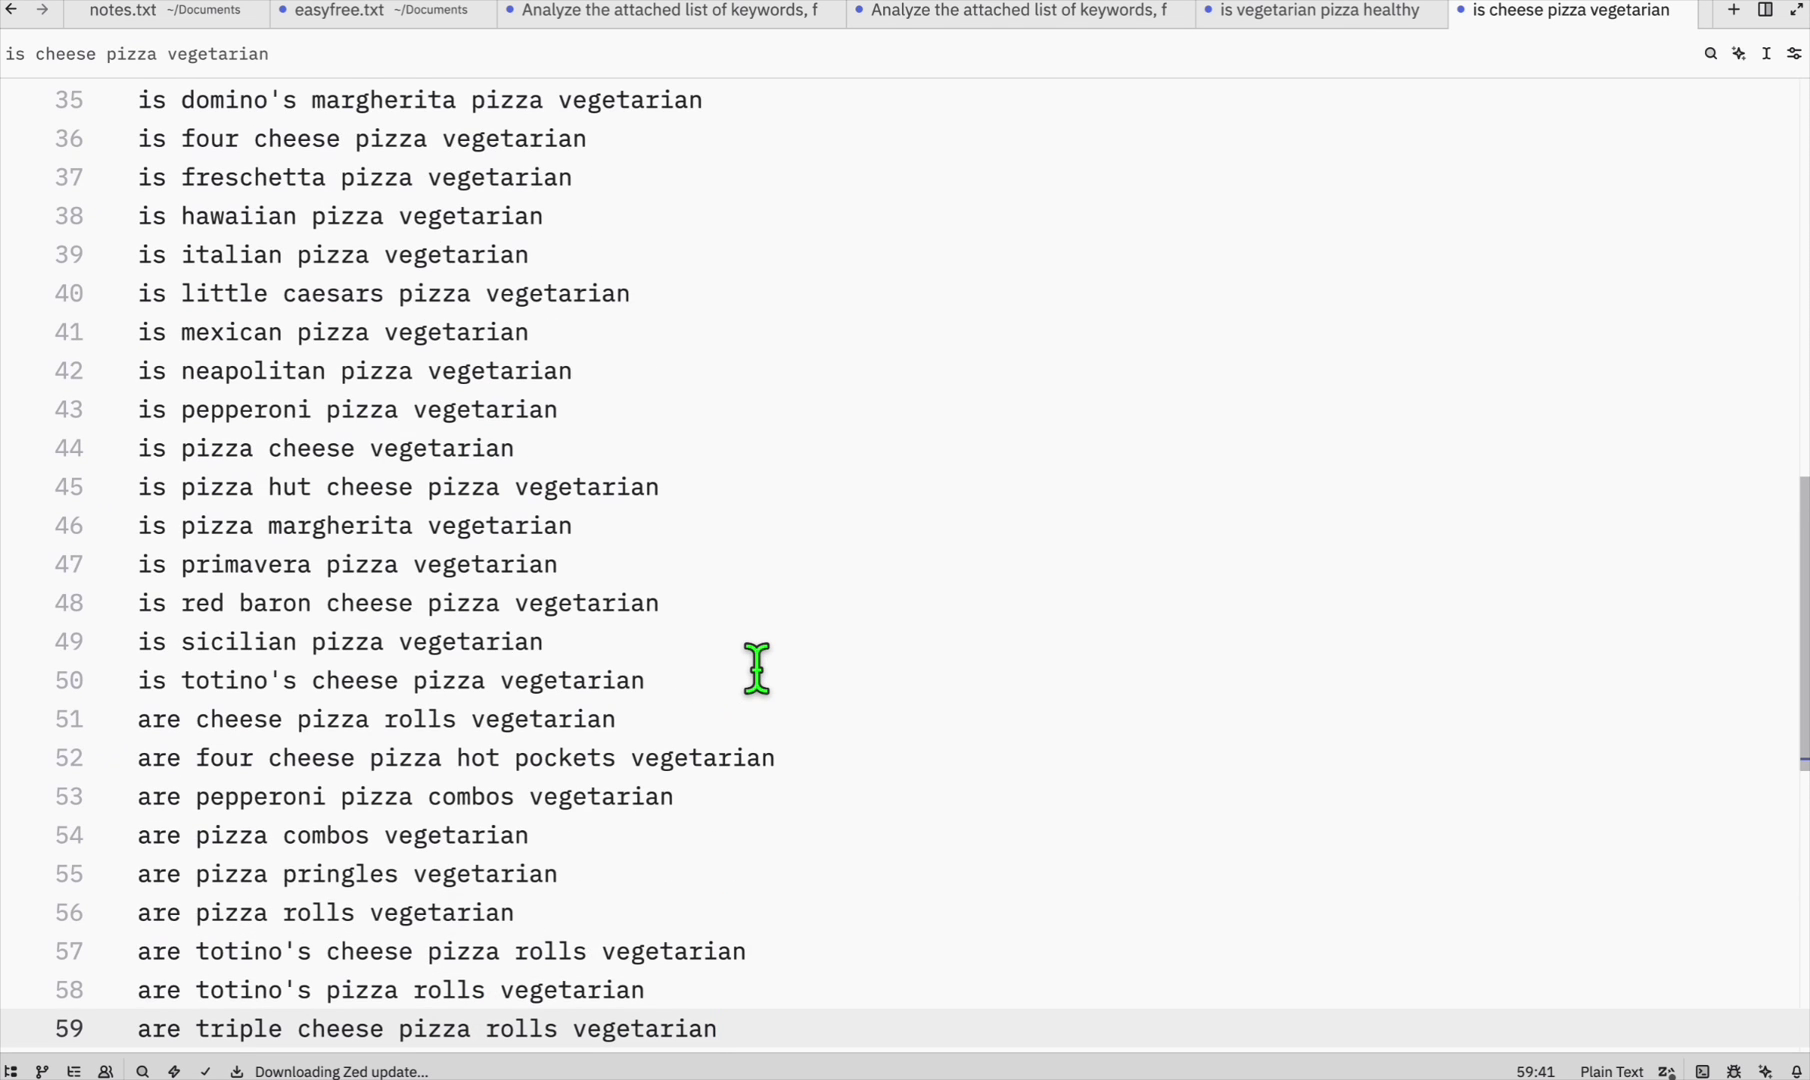
pyautogui.hotkey('ctrl', 'Tab')
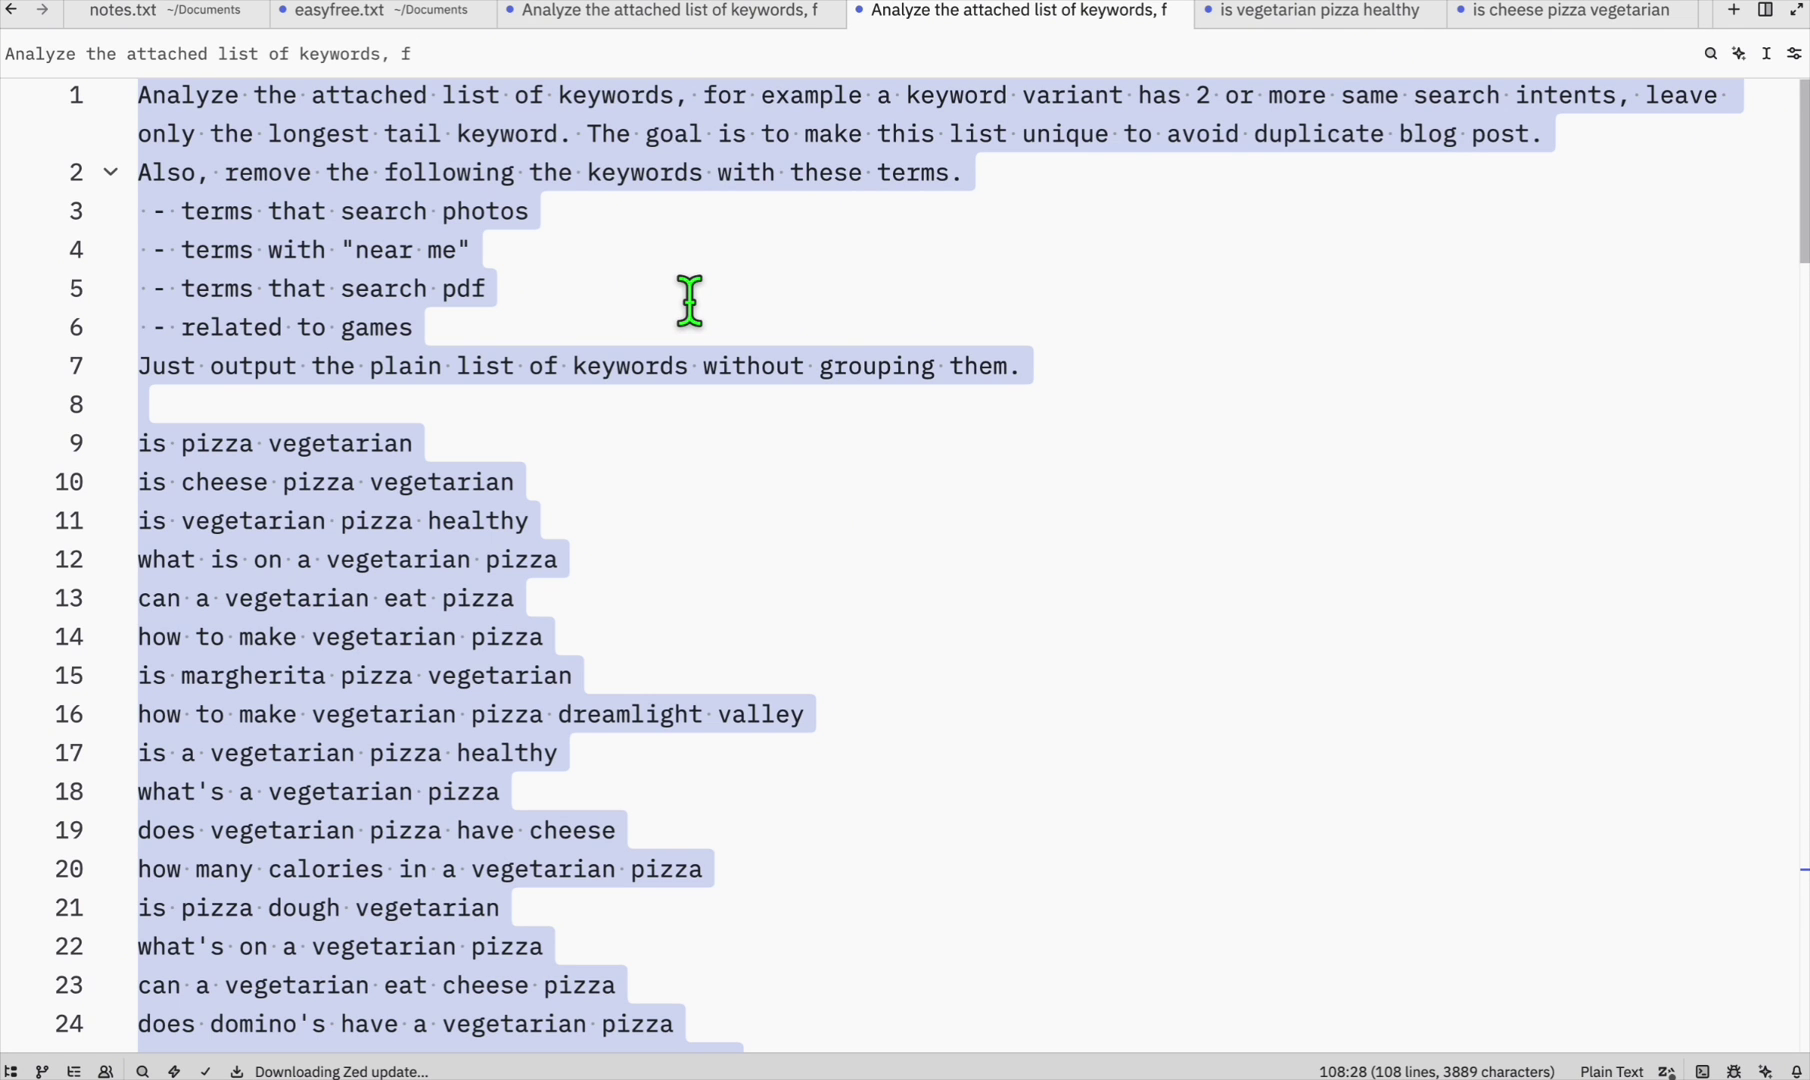
pyautogui.click(1547, 16)
pyautogui.scroll(-10, 279, 319)
pyautogui.scroll(1, 285, 322)
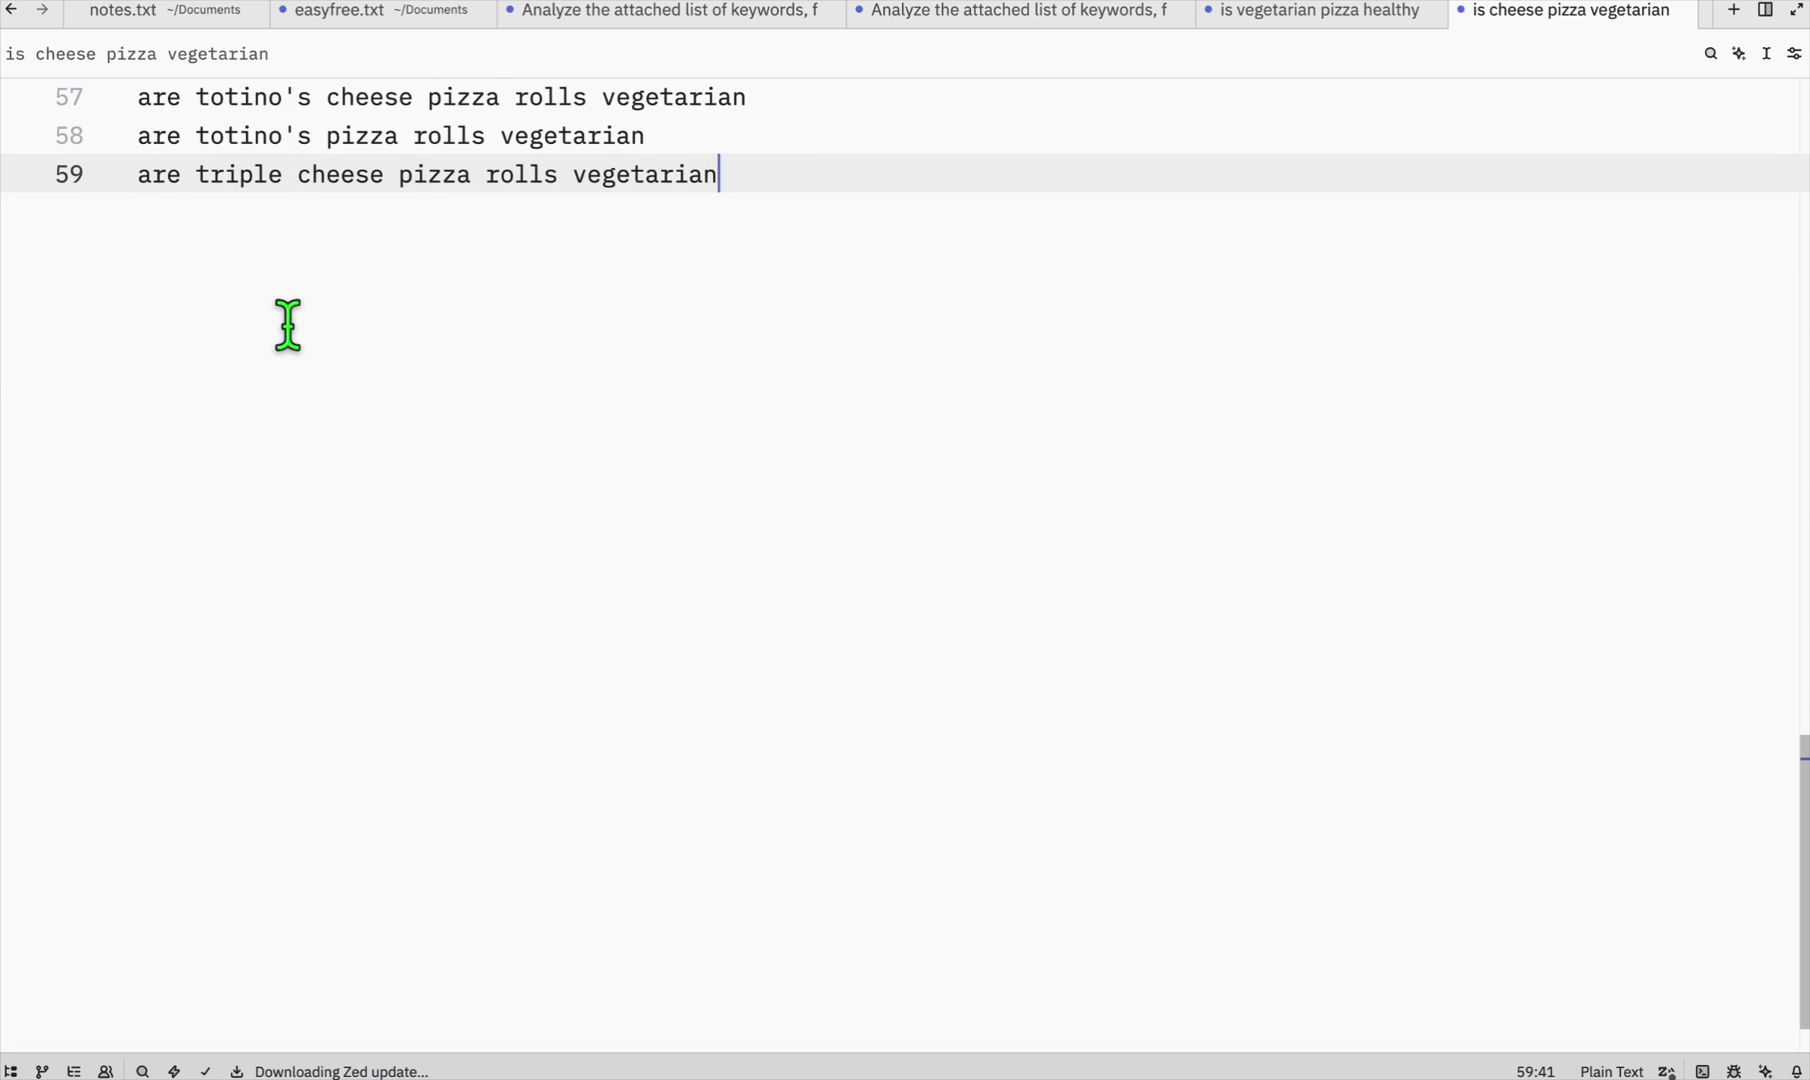
pyautogui.scroll(2, 287, 325)
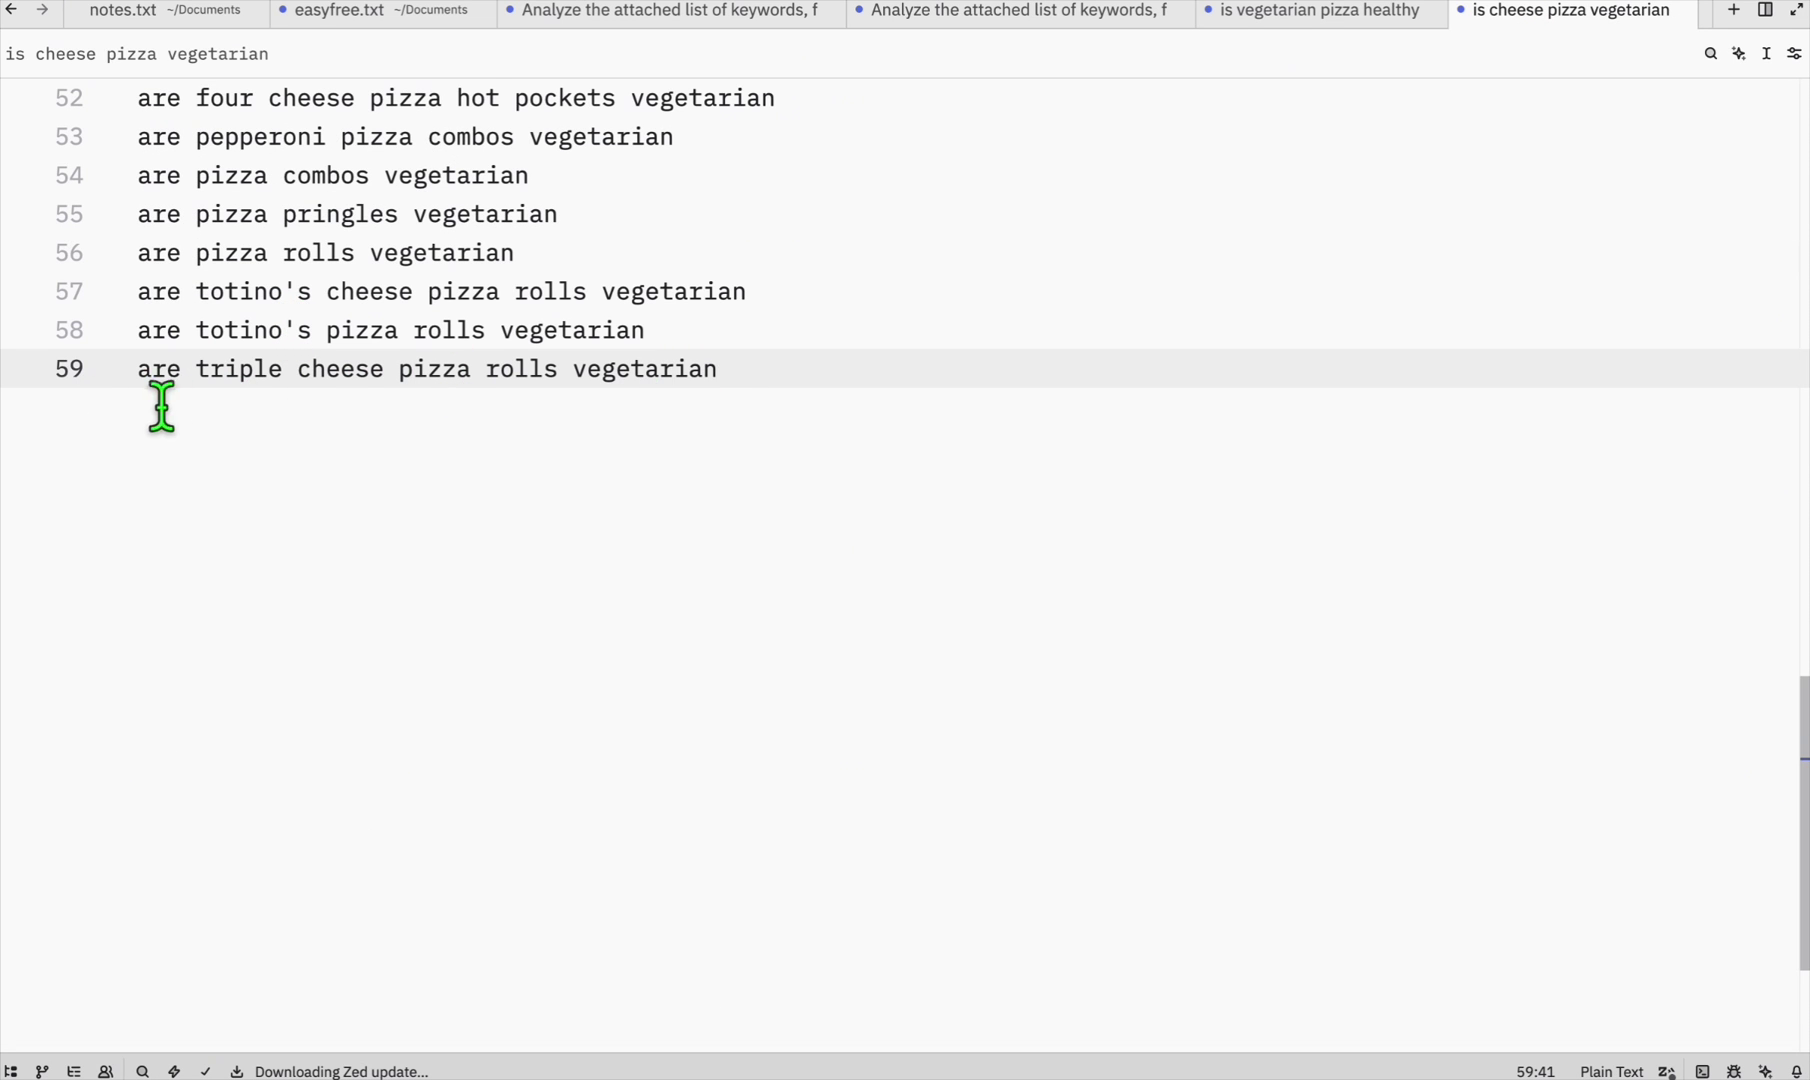
pyautogui.scroll(8, 355, 412)
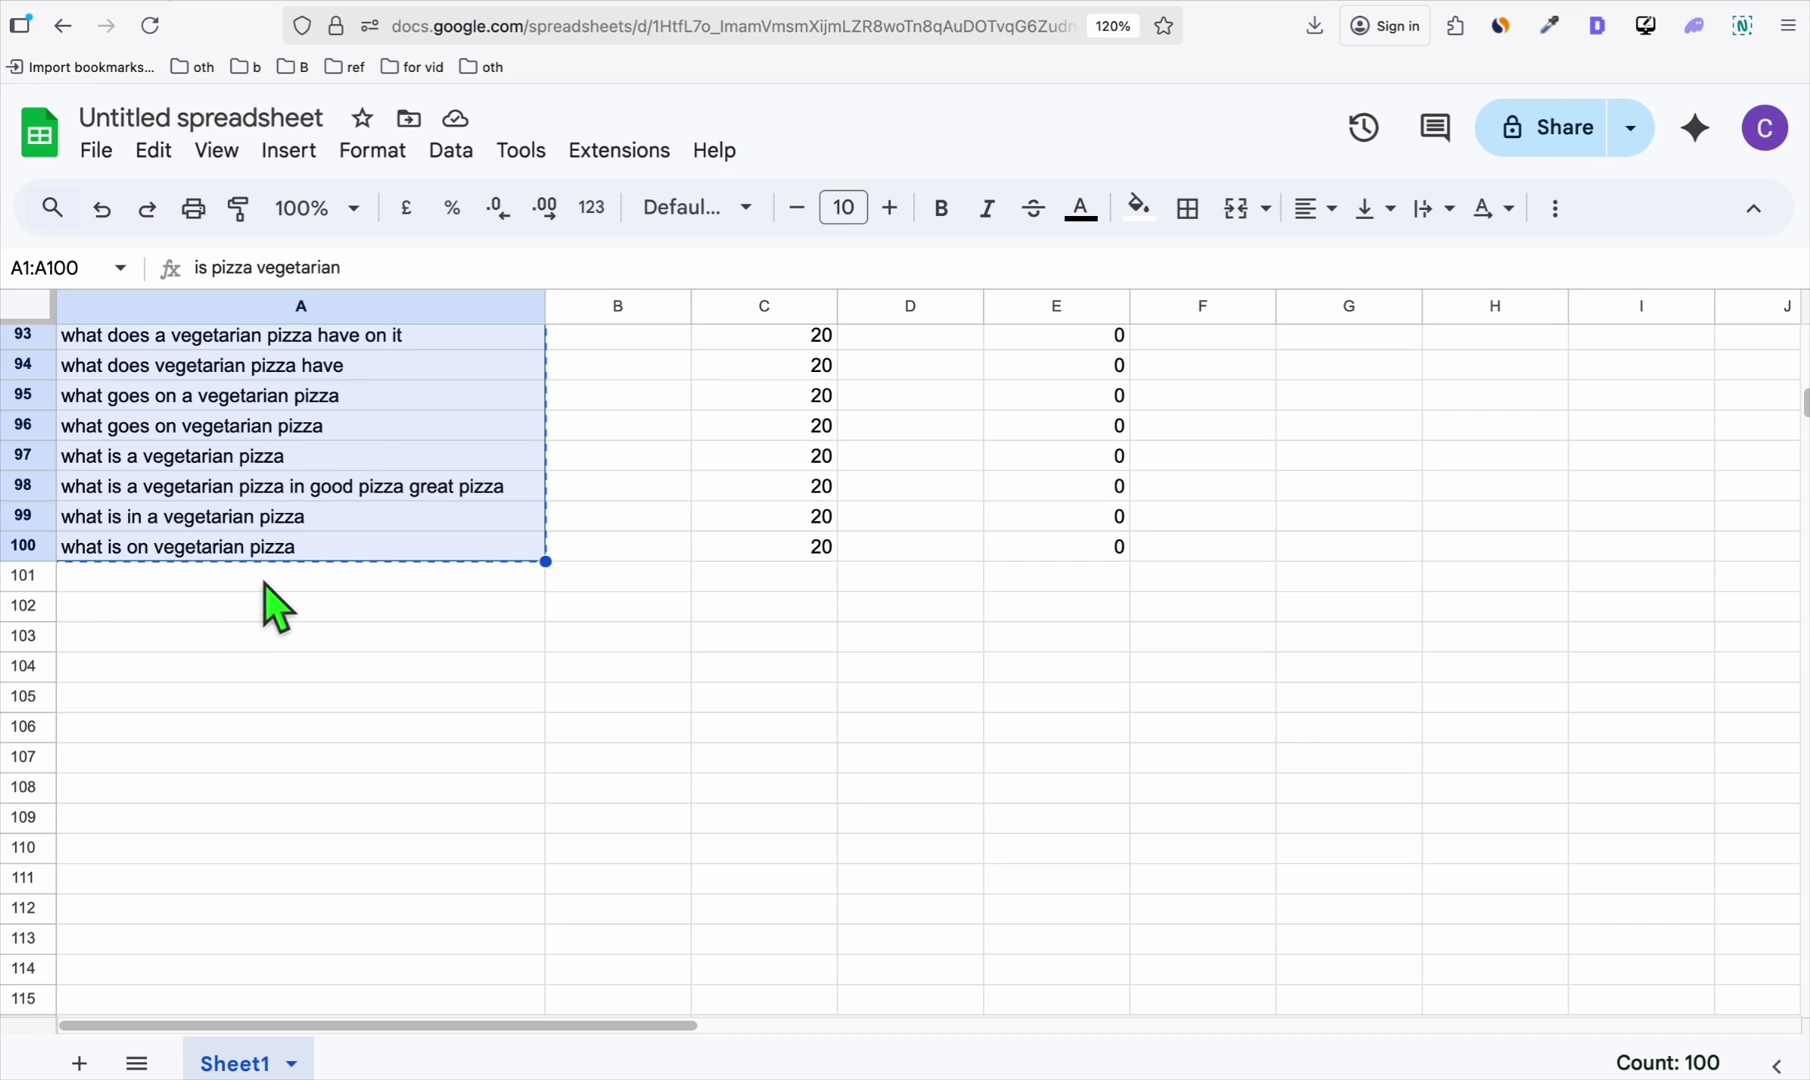
pyautogui.scroll(2, 264, 584)
# Compare it against the original 100 keywords in the Google Sheets spreadsheet.
pyautogui.click(300, 595)
pyautogui.scroll(4, 300, 607)
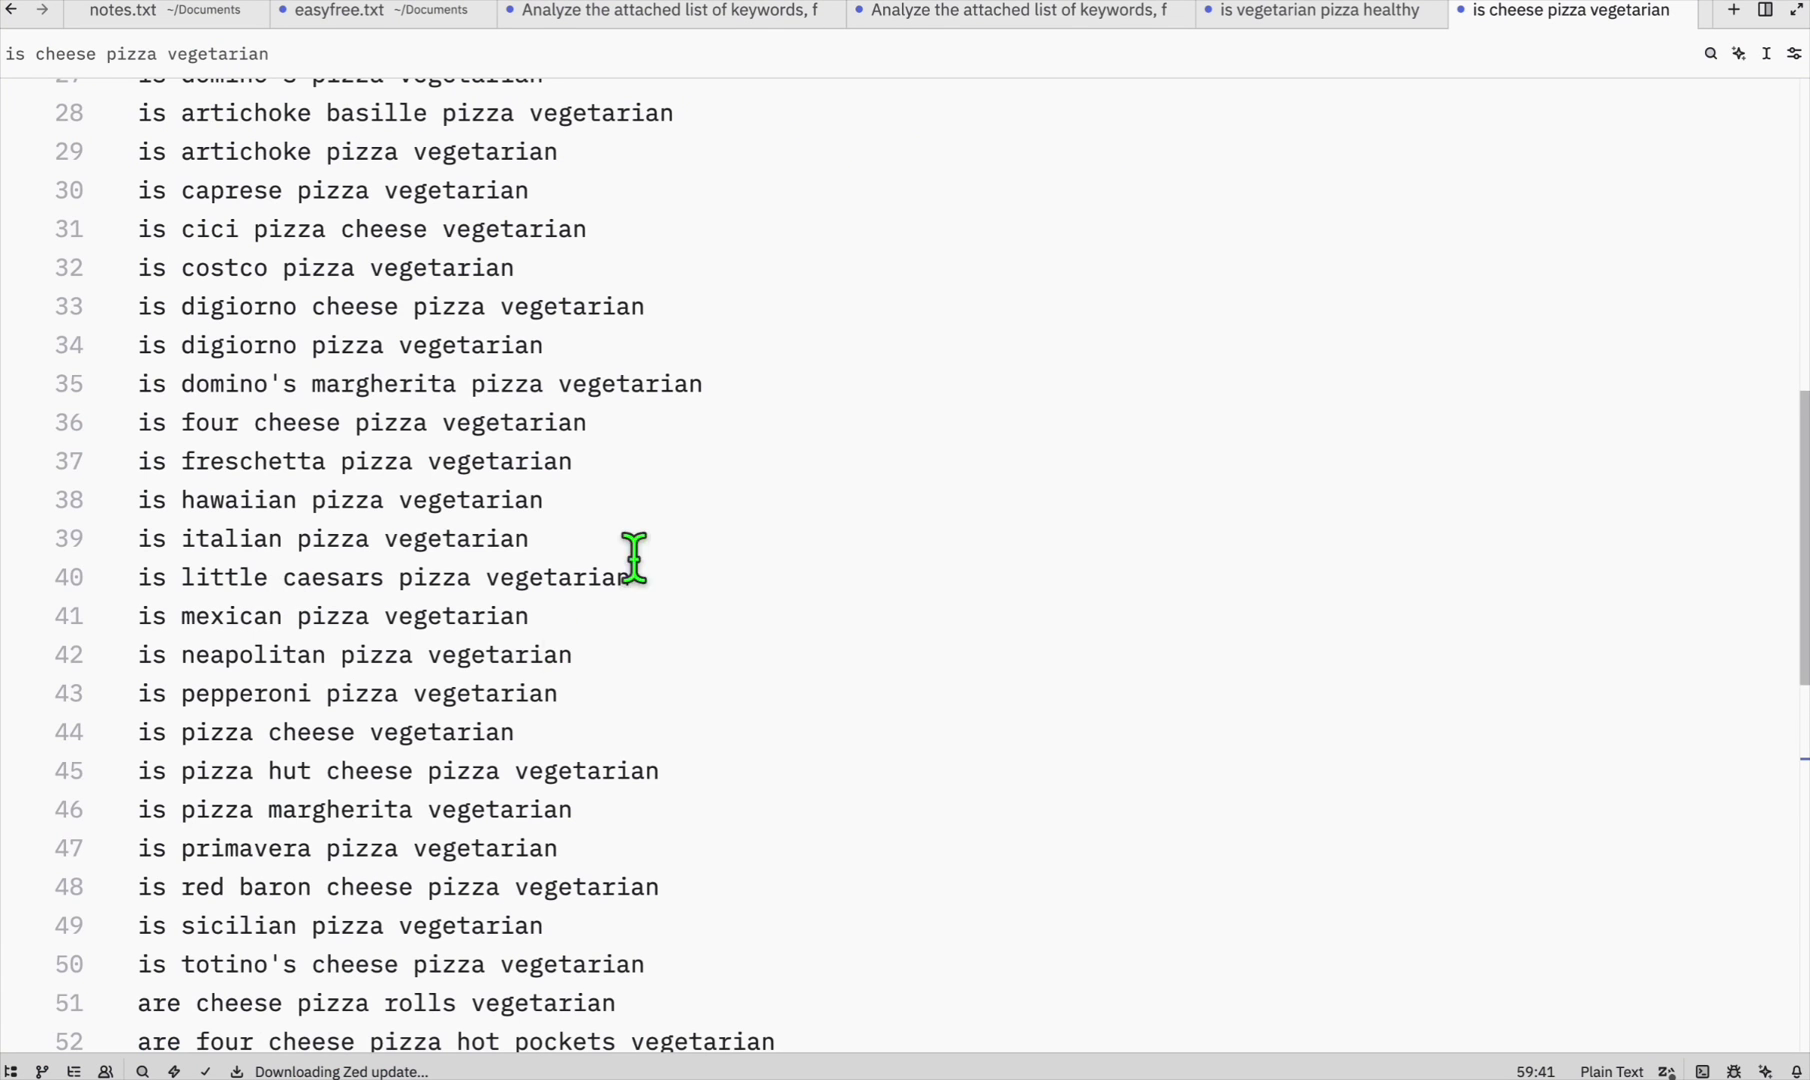
pyautogui.scroll(-2, 574, 416)
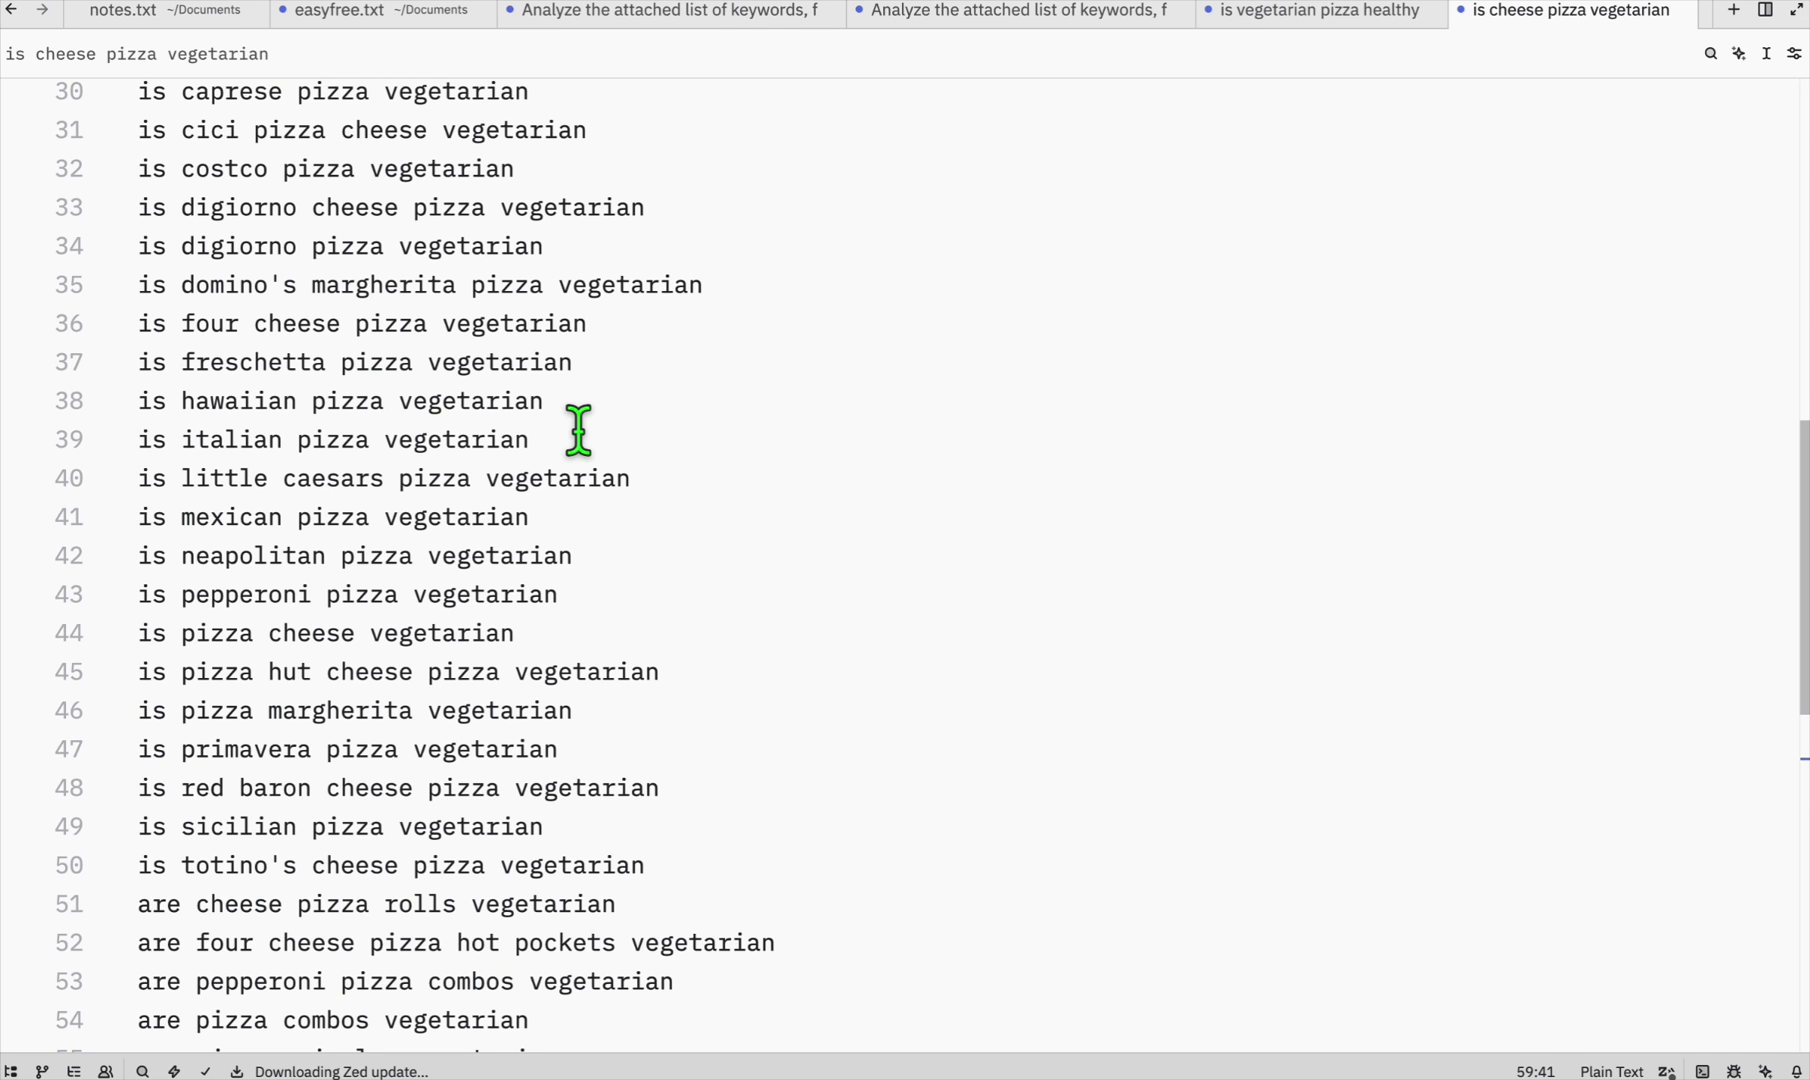
pyautogui.scroll(5, 503, 460)
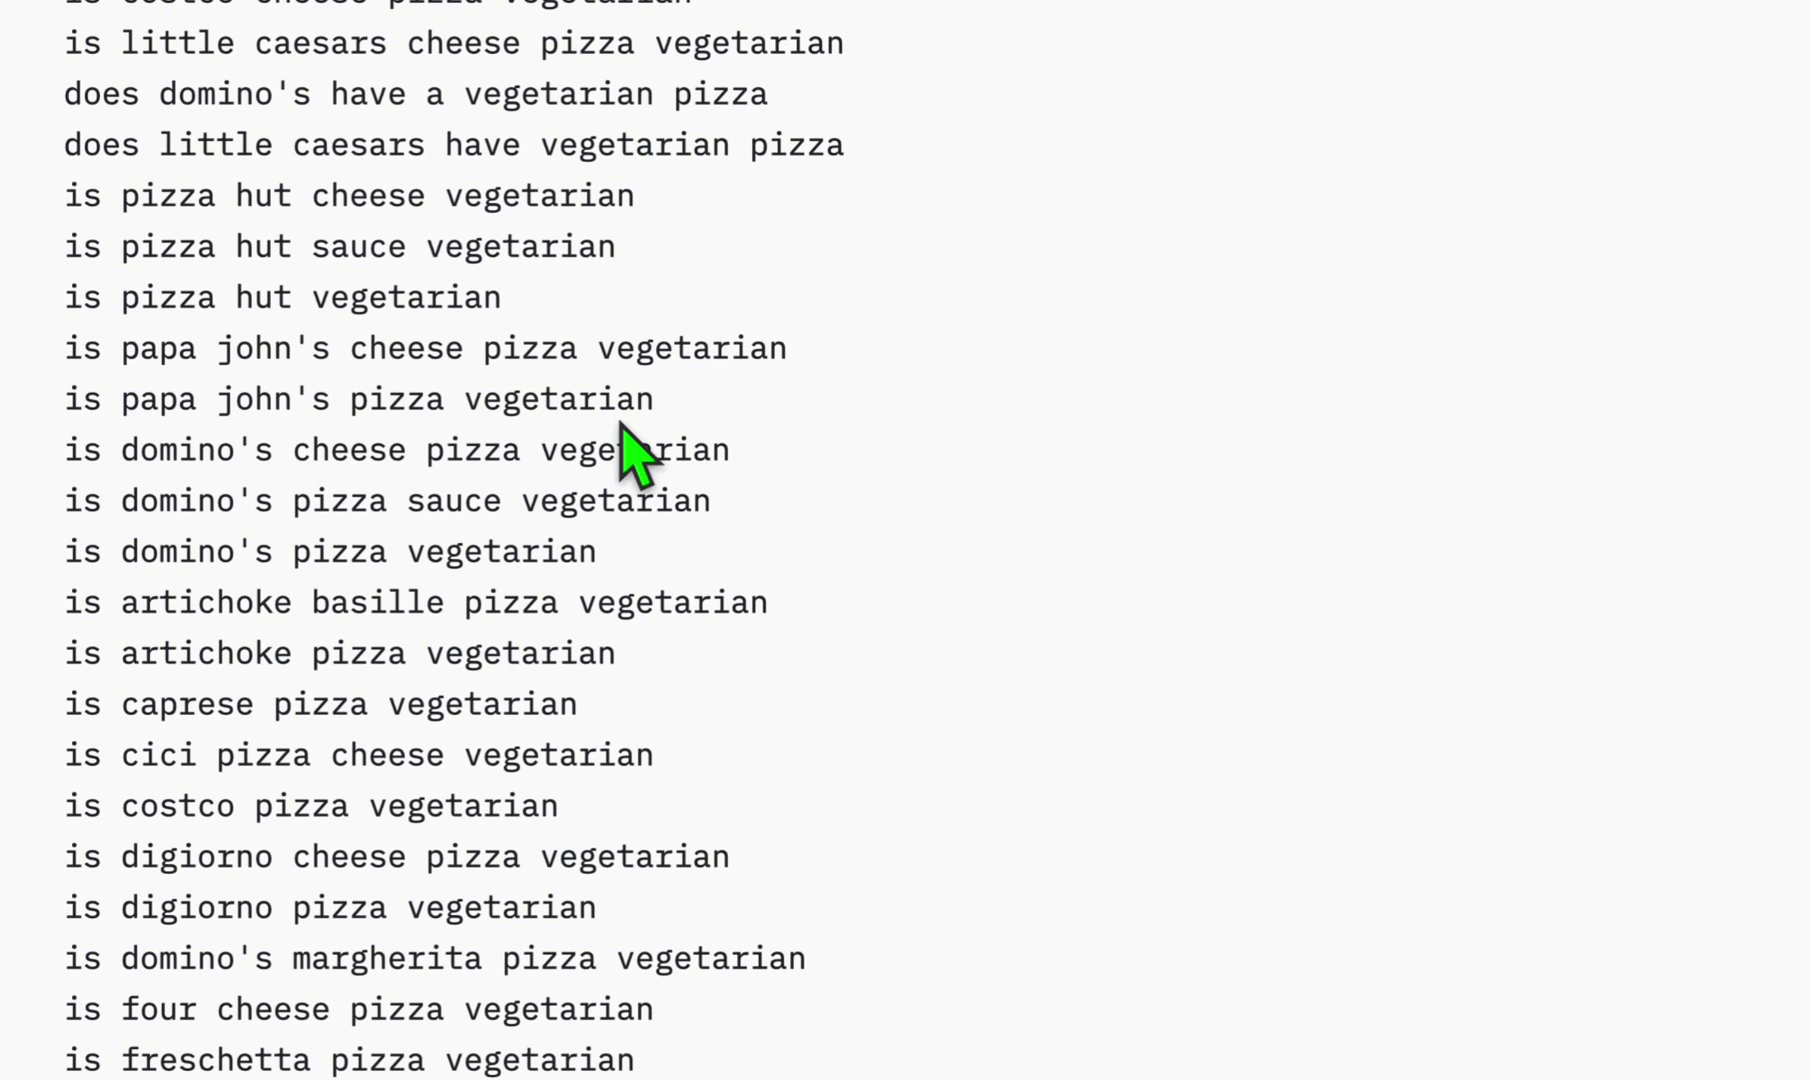
# Inspect the GLM list for near-duplicates such as the papa john's and cheese keywords.
pyautogui.click(347, 355)
pyautogui.click(586, 355)
pyautogui.doubleClick(405, 358)
pyautogui.click(410, 399)
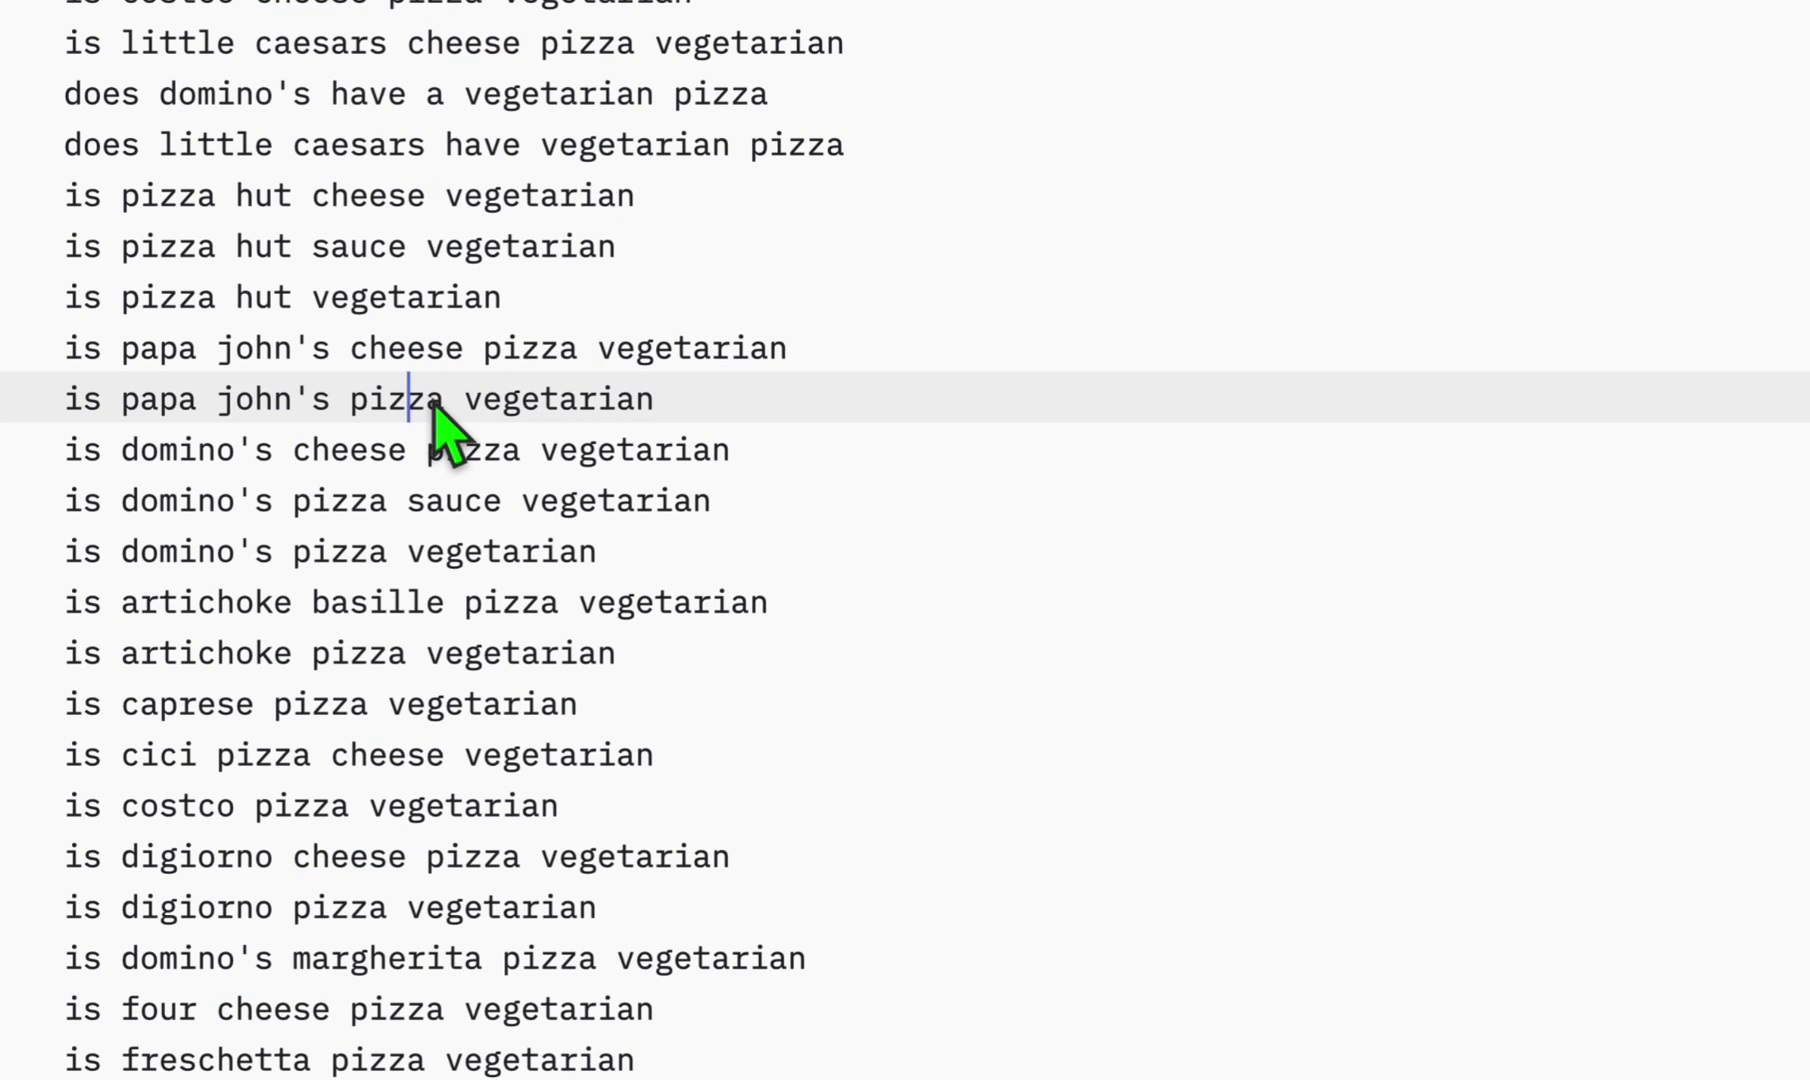
pyautogui.click(665, 405)
pyautogui.moveTo(121, 399); pyautogui.dragTo(115, 360)
pyautogui.click(332, 416)
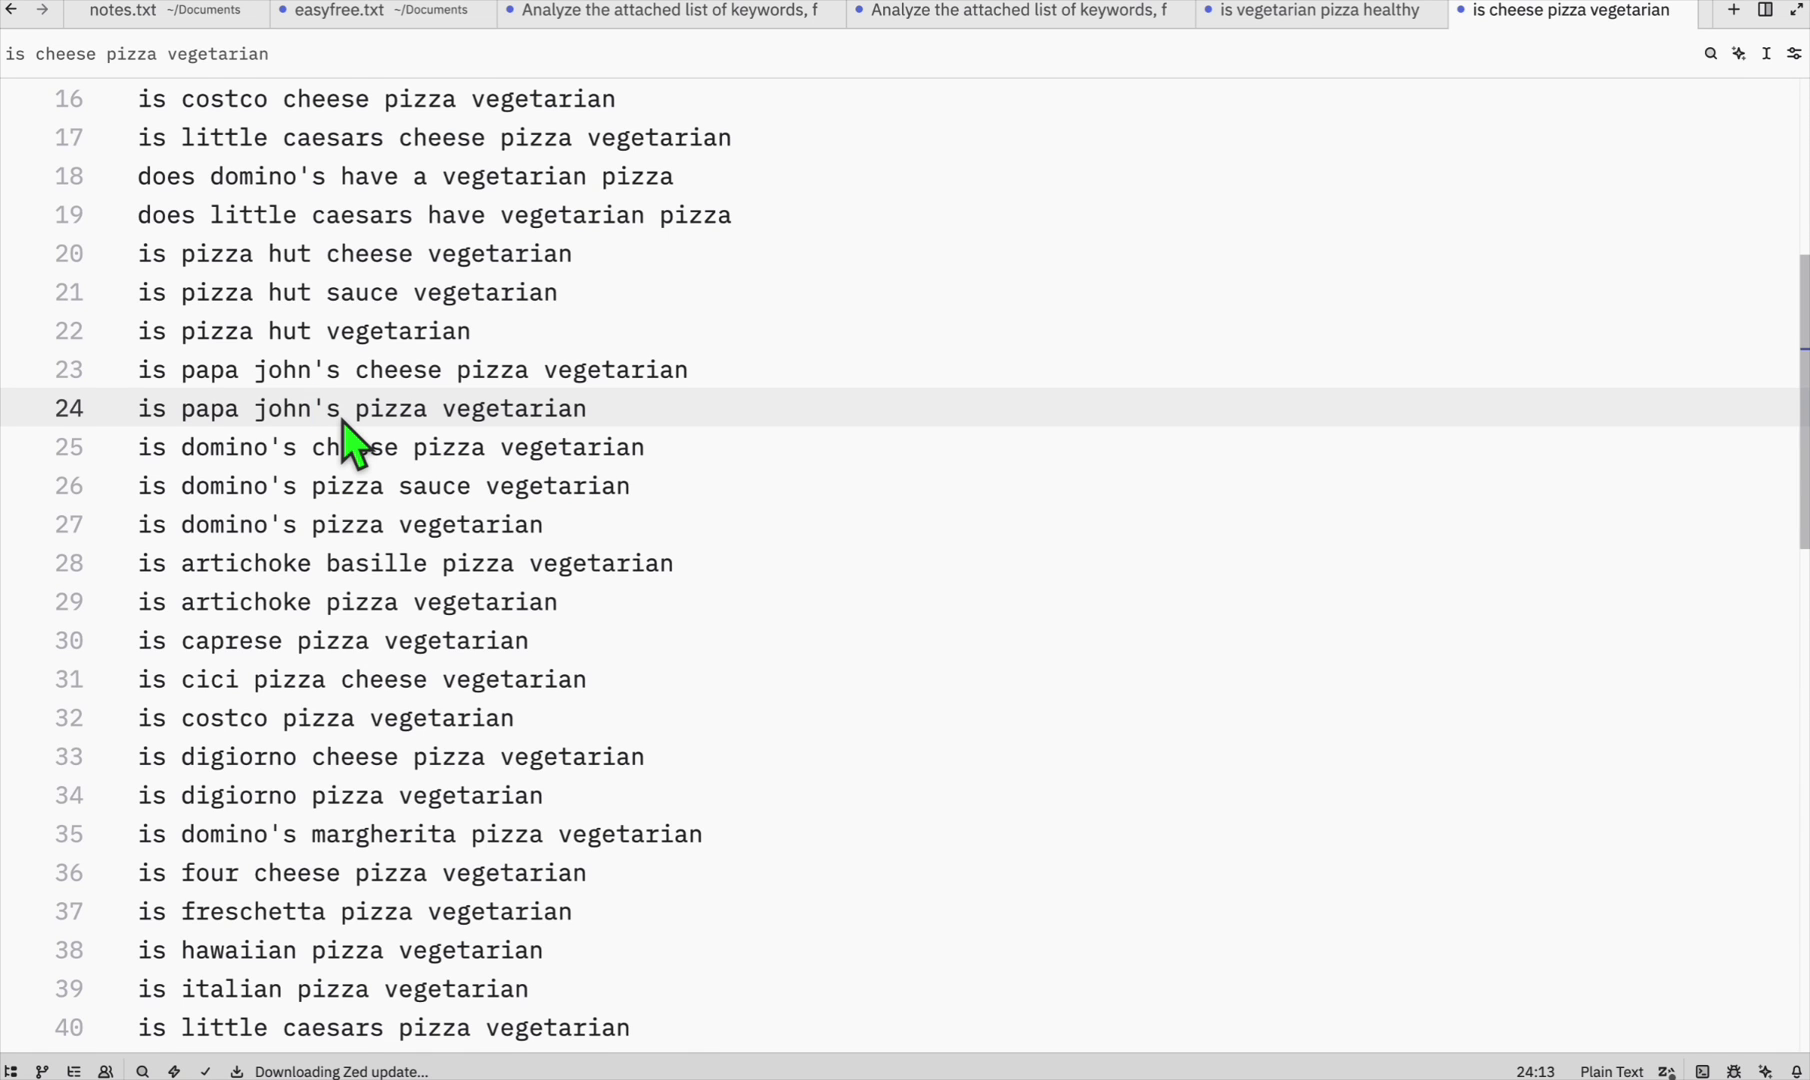
pyautogui.scroll(2, 342, 421)
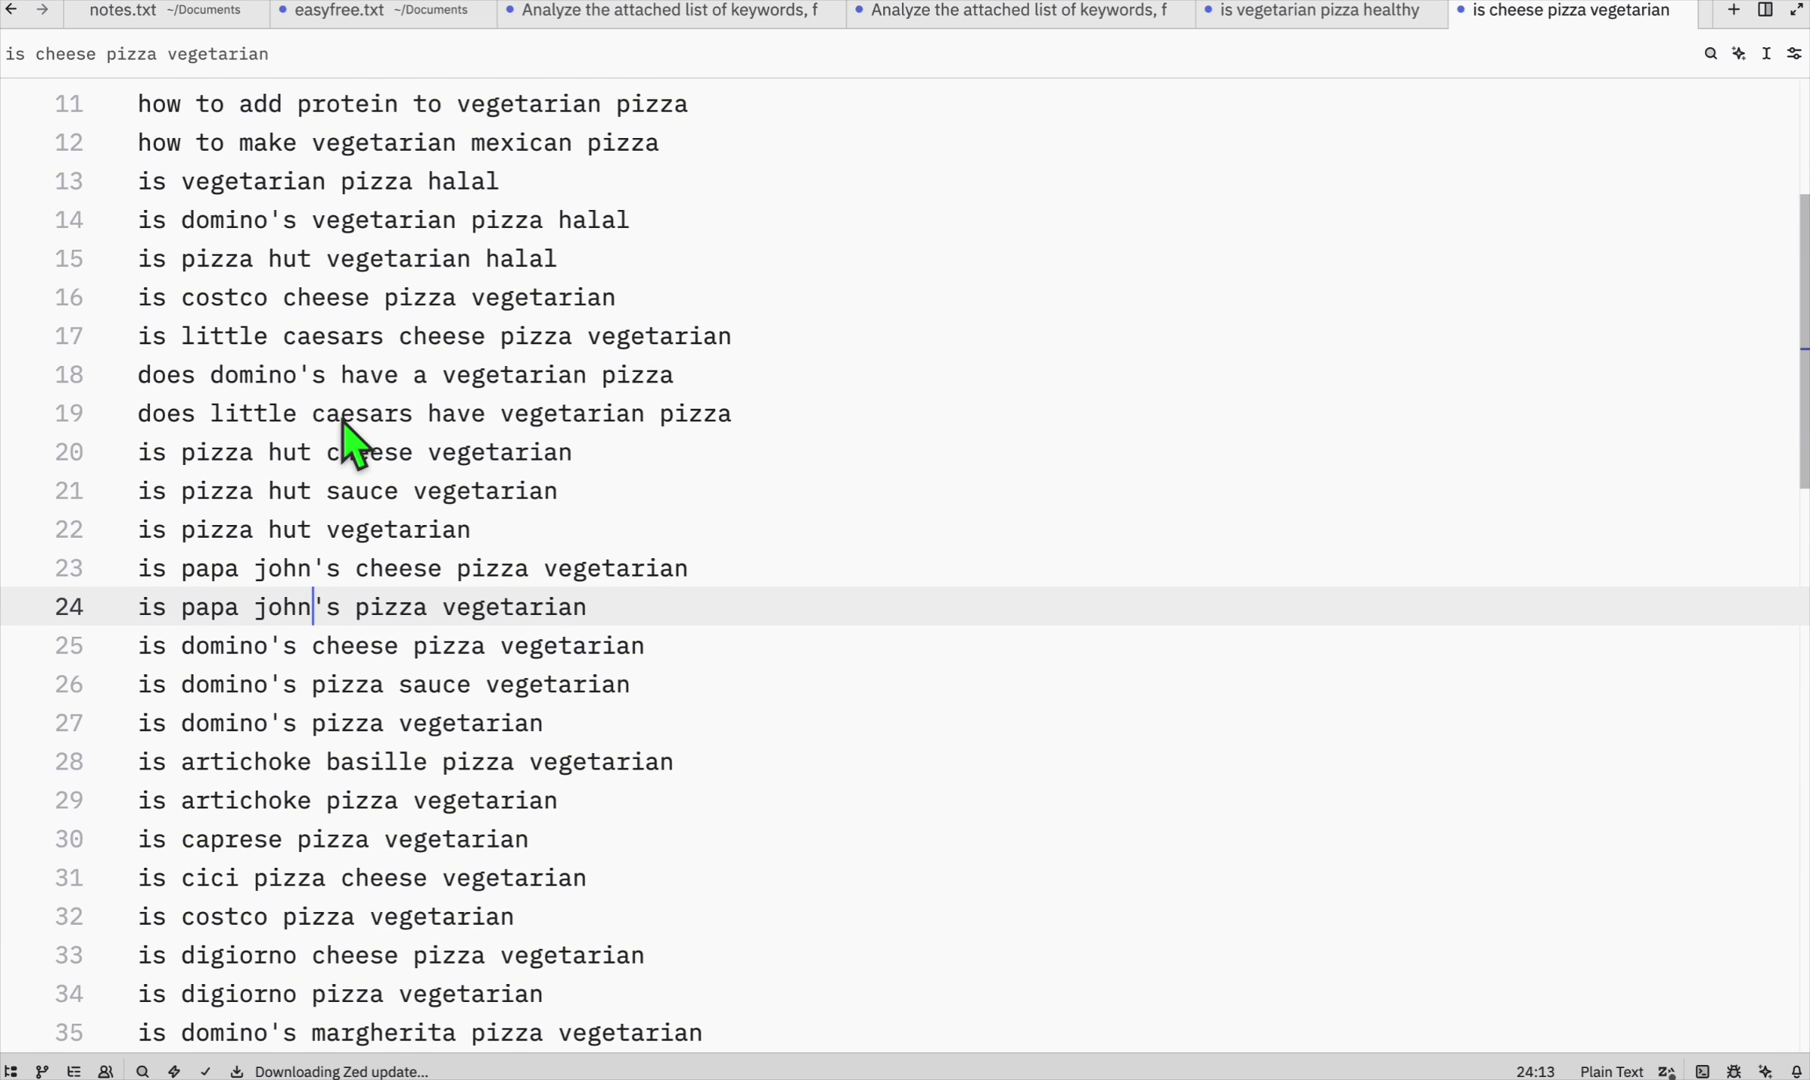
pyautogui.scroll(3, 414, 434)
pyautogui.scroll(-7, 577, 675)
pyautogui.scroll(-2, 578, 680)
# Select and copy the keywords from the top through line 50.
pyautogui.click(578, 683)
pyautogui.scroll(-4, 700, 590)
pyautogui.scroll(1, 461, 529)
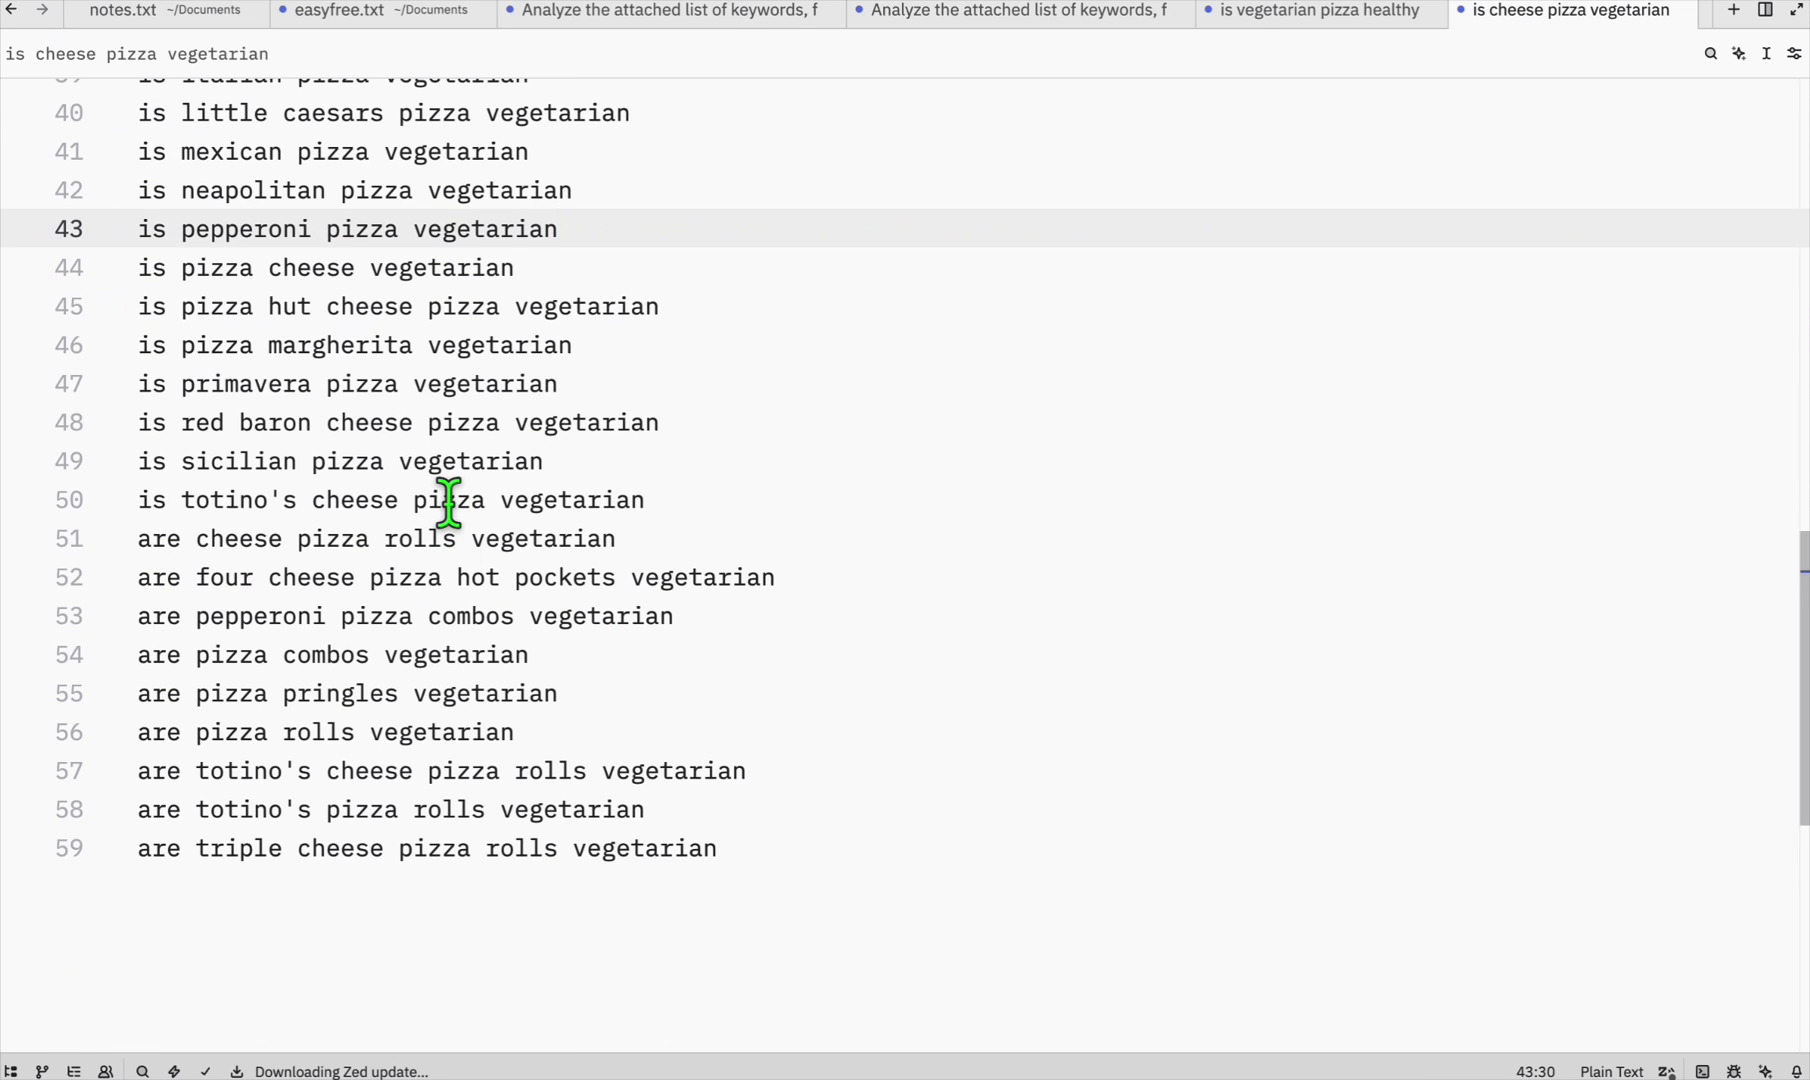
pyautogui.doubleClick(570, 500)
pyautogui.scroll(10, 719, 463)
pyautogui.press('super+a')
pyautogui.scroll(-3, 415, 240)
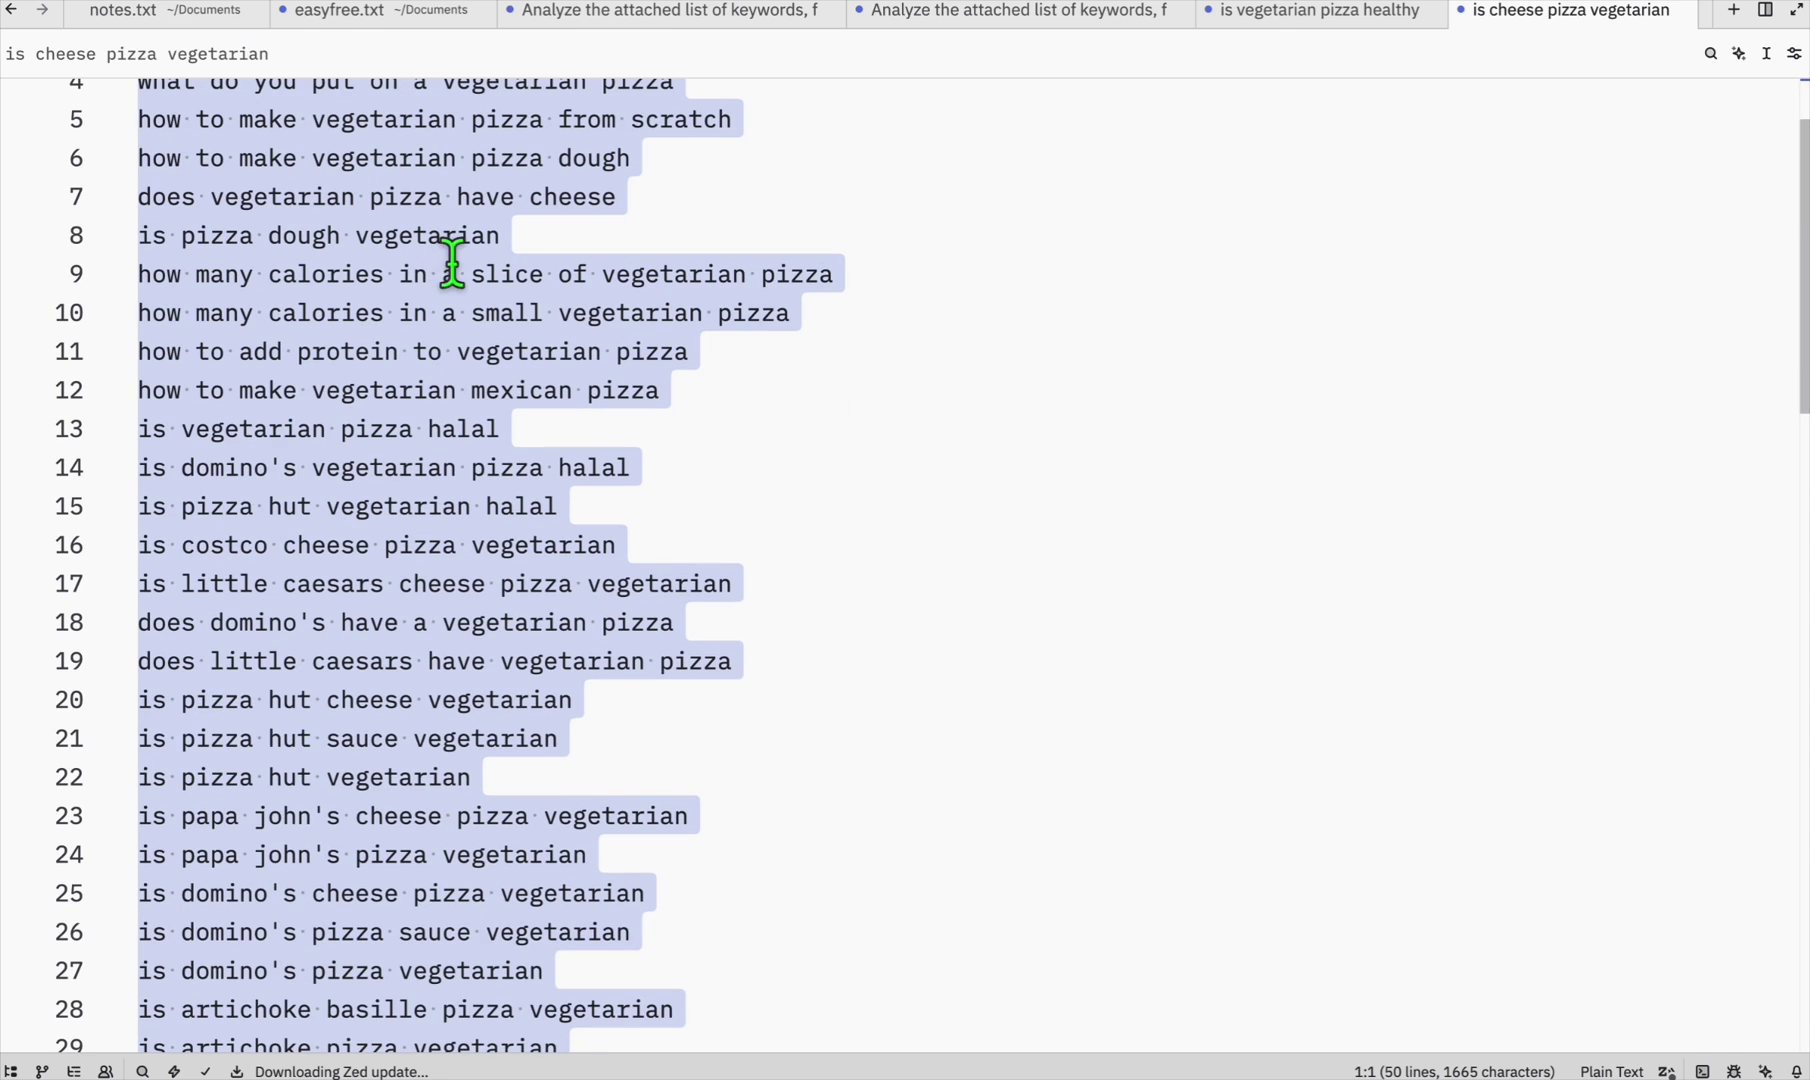
pyautogui.scroll(-10, 404, 325)
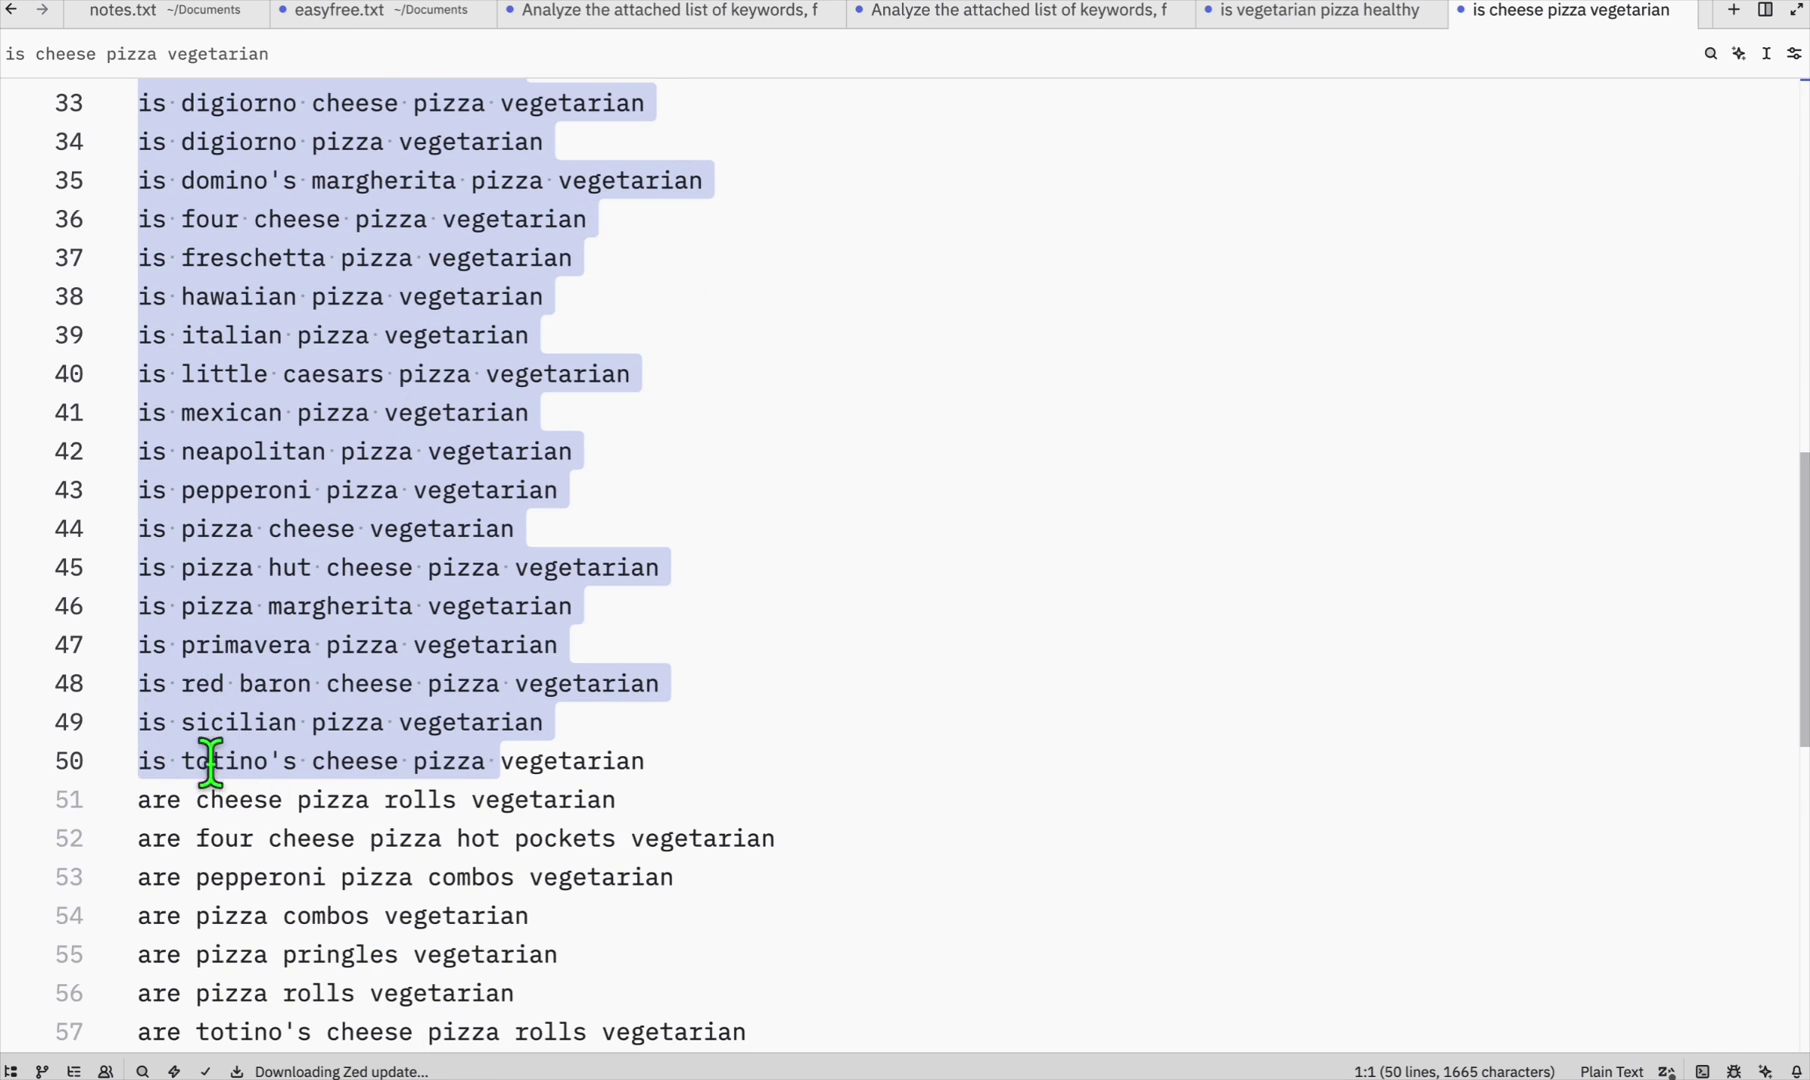
pyautogui.press('super+Tab')
# Paste the 50-keyword batch into the Bulk Articles Keywords/Topics box.
pyautogui.scroll(-1, 533, 600)
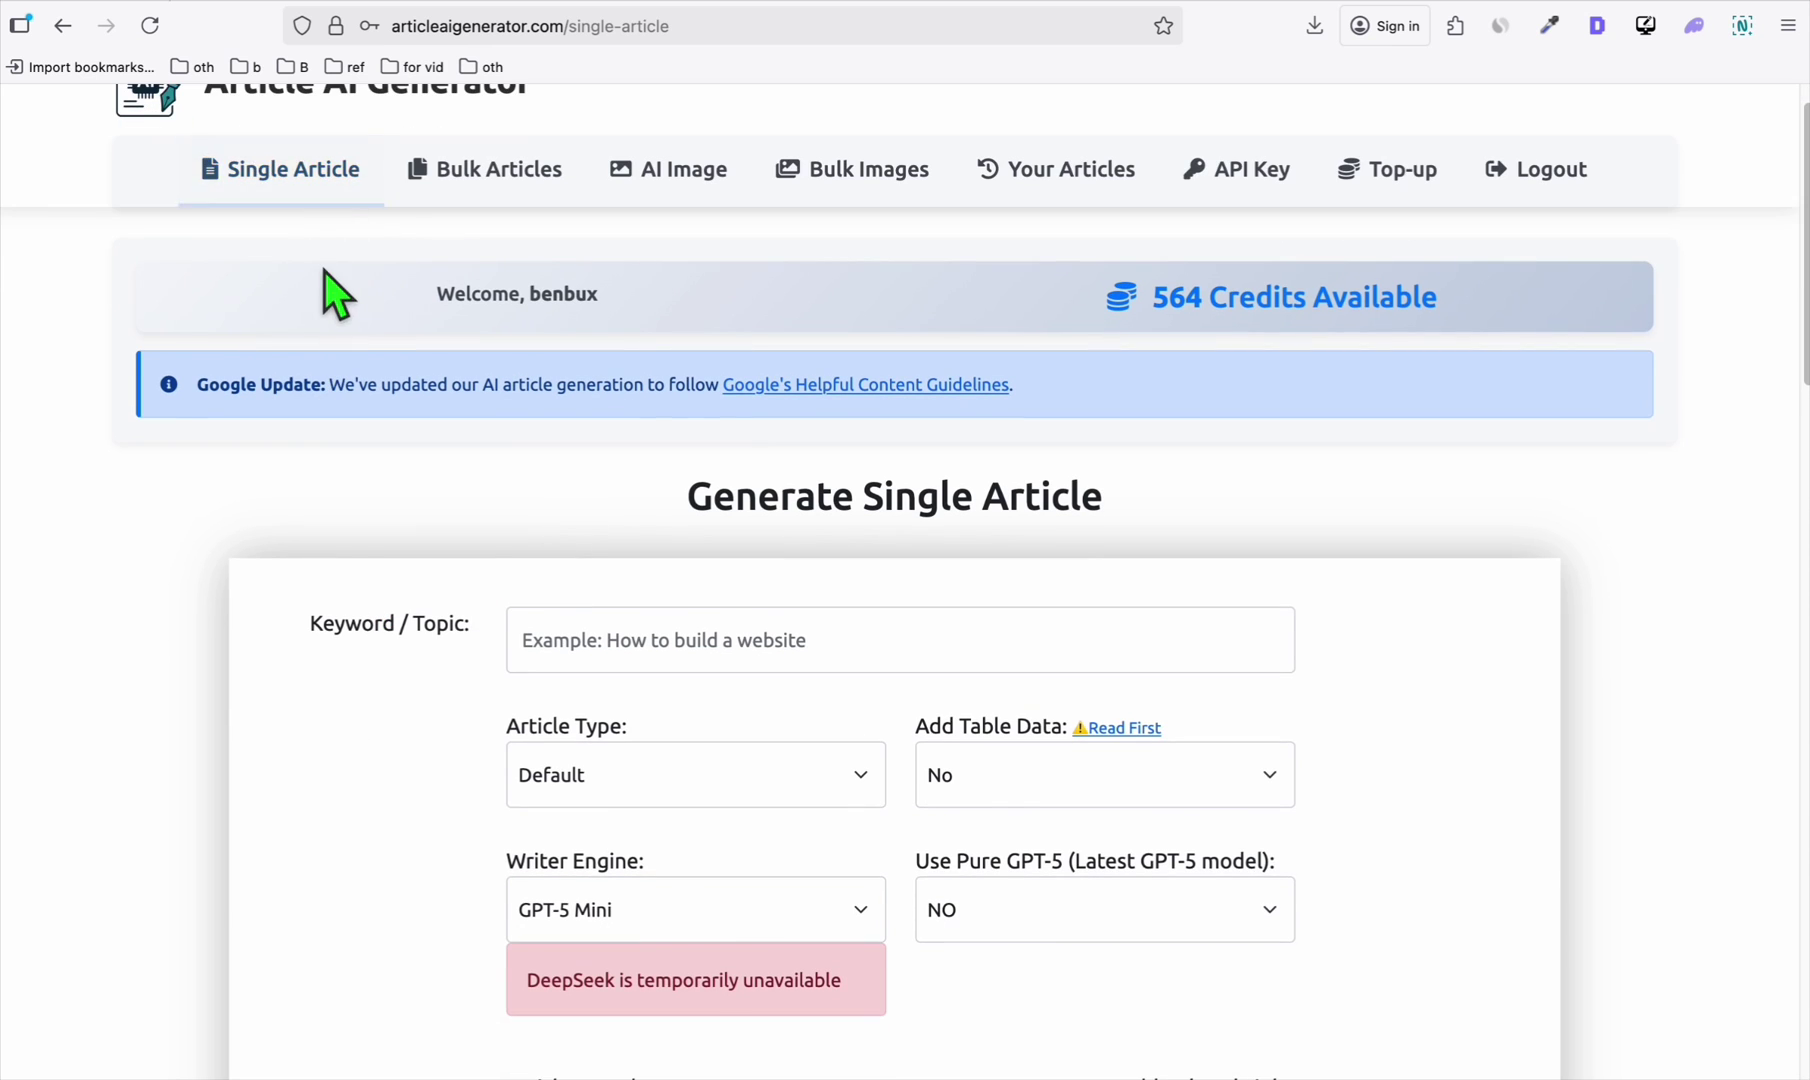
pyautogui.scroll(1, 335, 291)
pyautogui.click(512, 240)
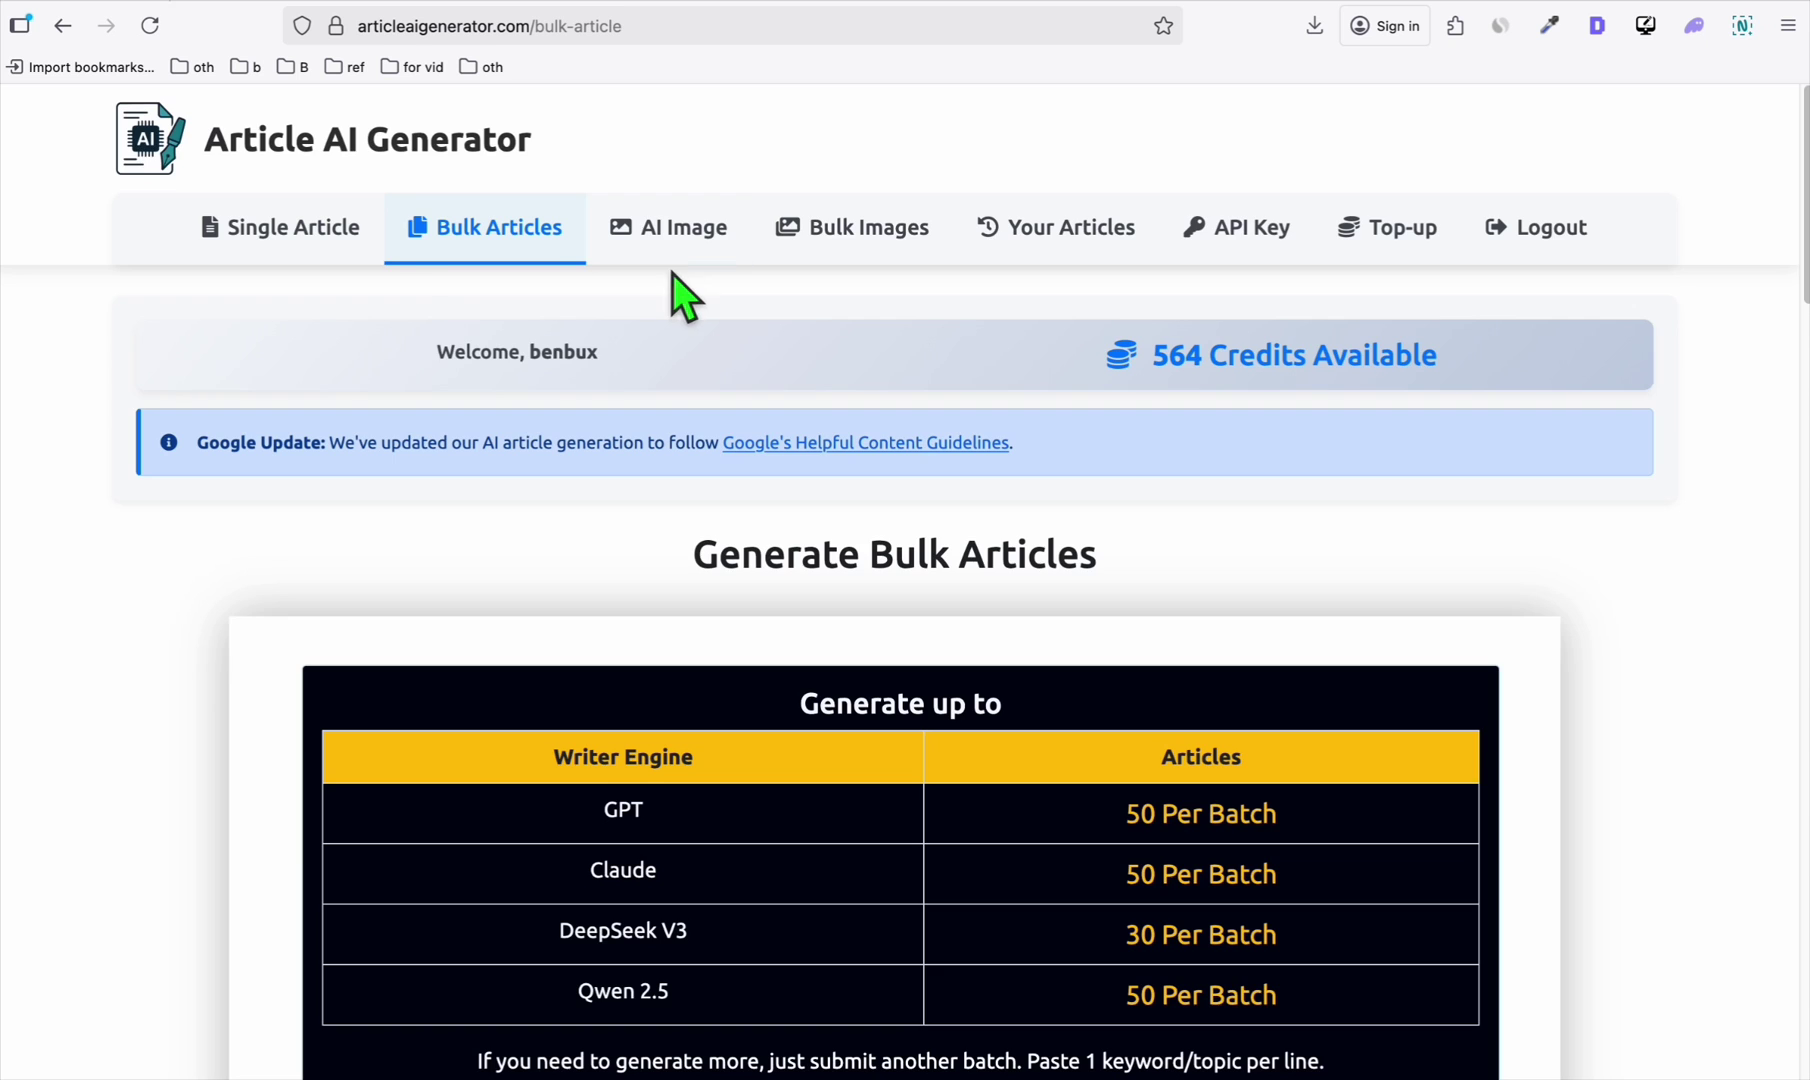
pyautogui.scroll(-6, 525, 343)
pyautogui.click(590, 675)
pyautogui.press('super+v')
# Set Auto Post to YES in the bulk article form.
pyautogui.scroll(-3, 590, 675)
pyautogui.scroll(10, 600, 350)
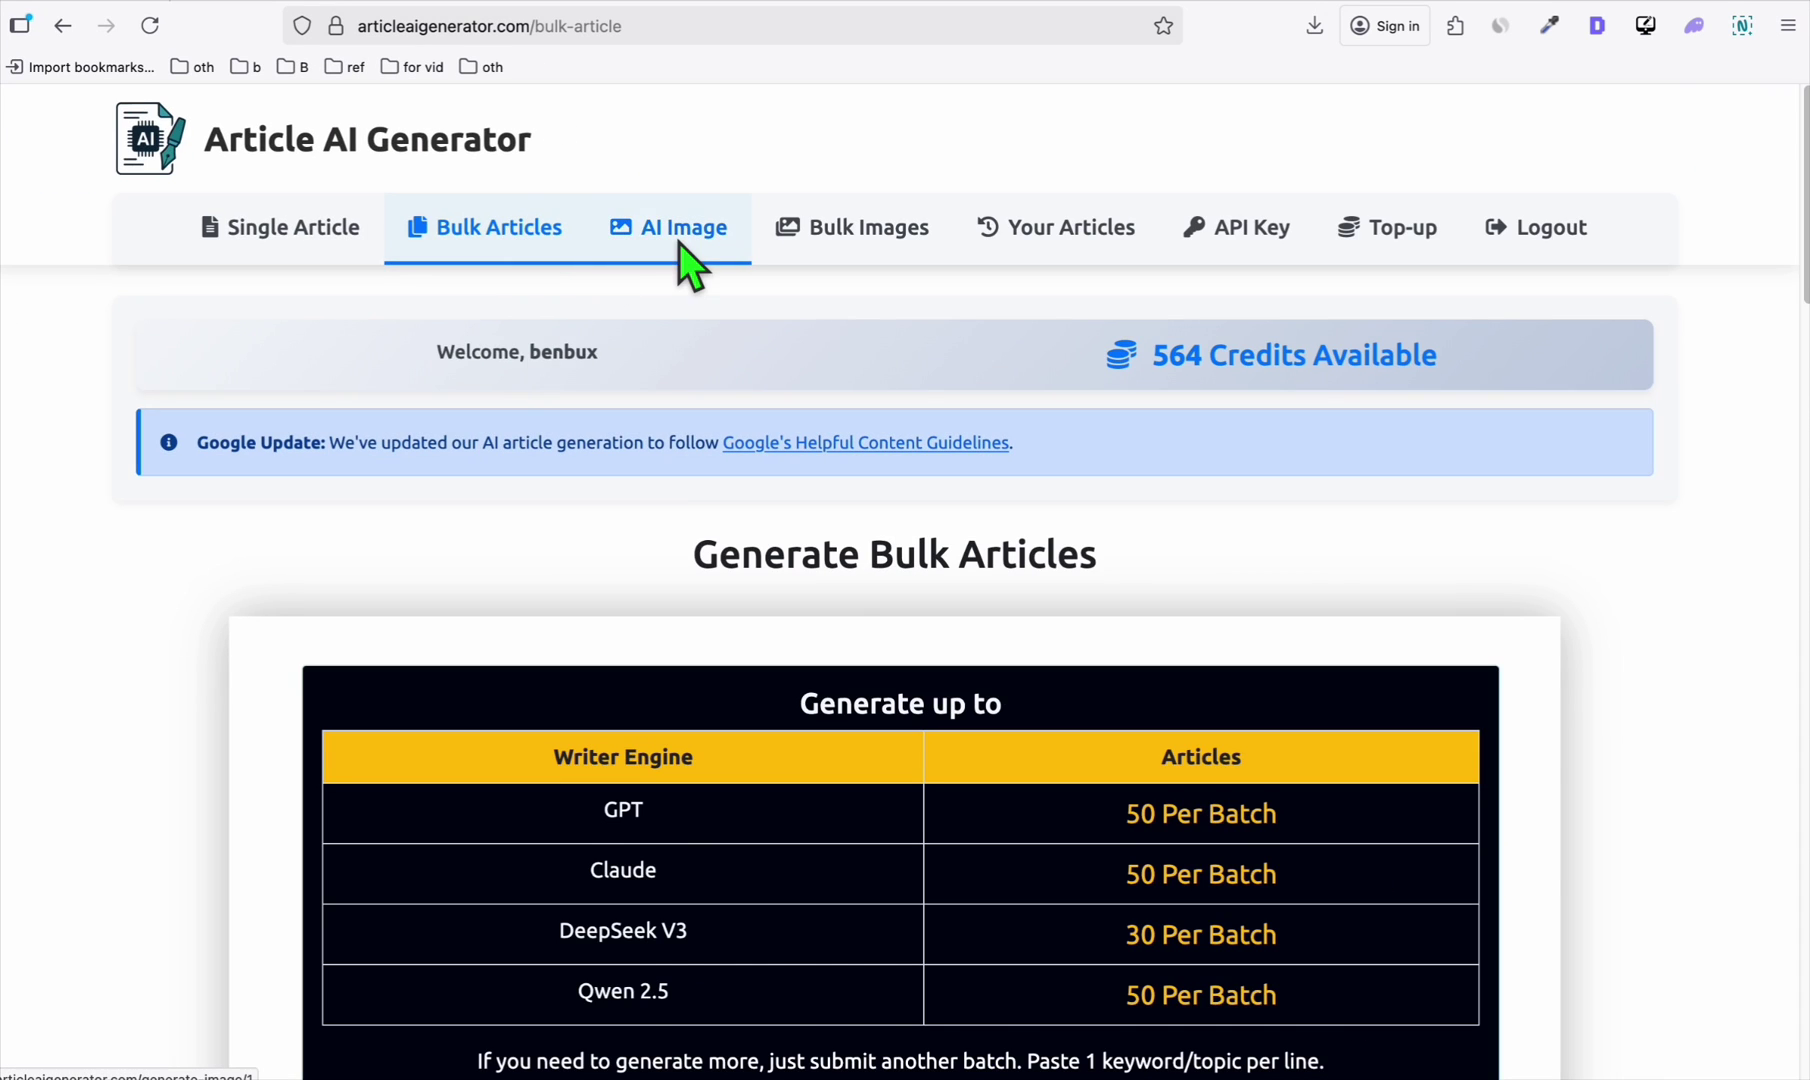
pyautogui.scroll(-10, 679, 242)
pyautogui.scroll(-6, 772, 675)
pyautogui.scroll(-3, 303, 518)
pyautogui.scroll(-15, 303, 518)
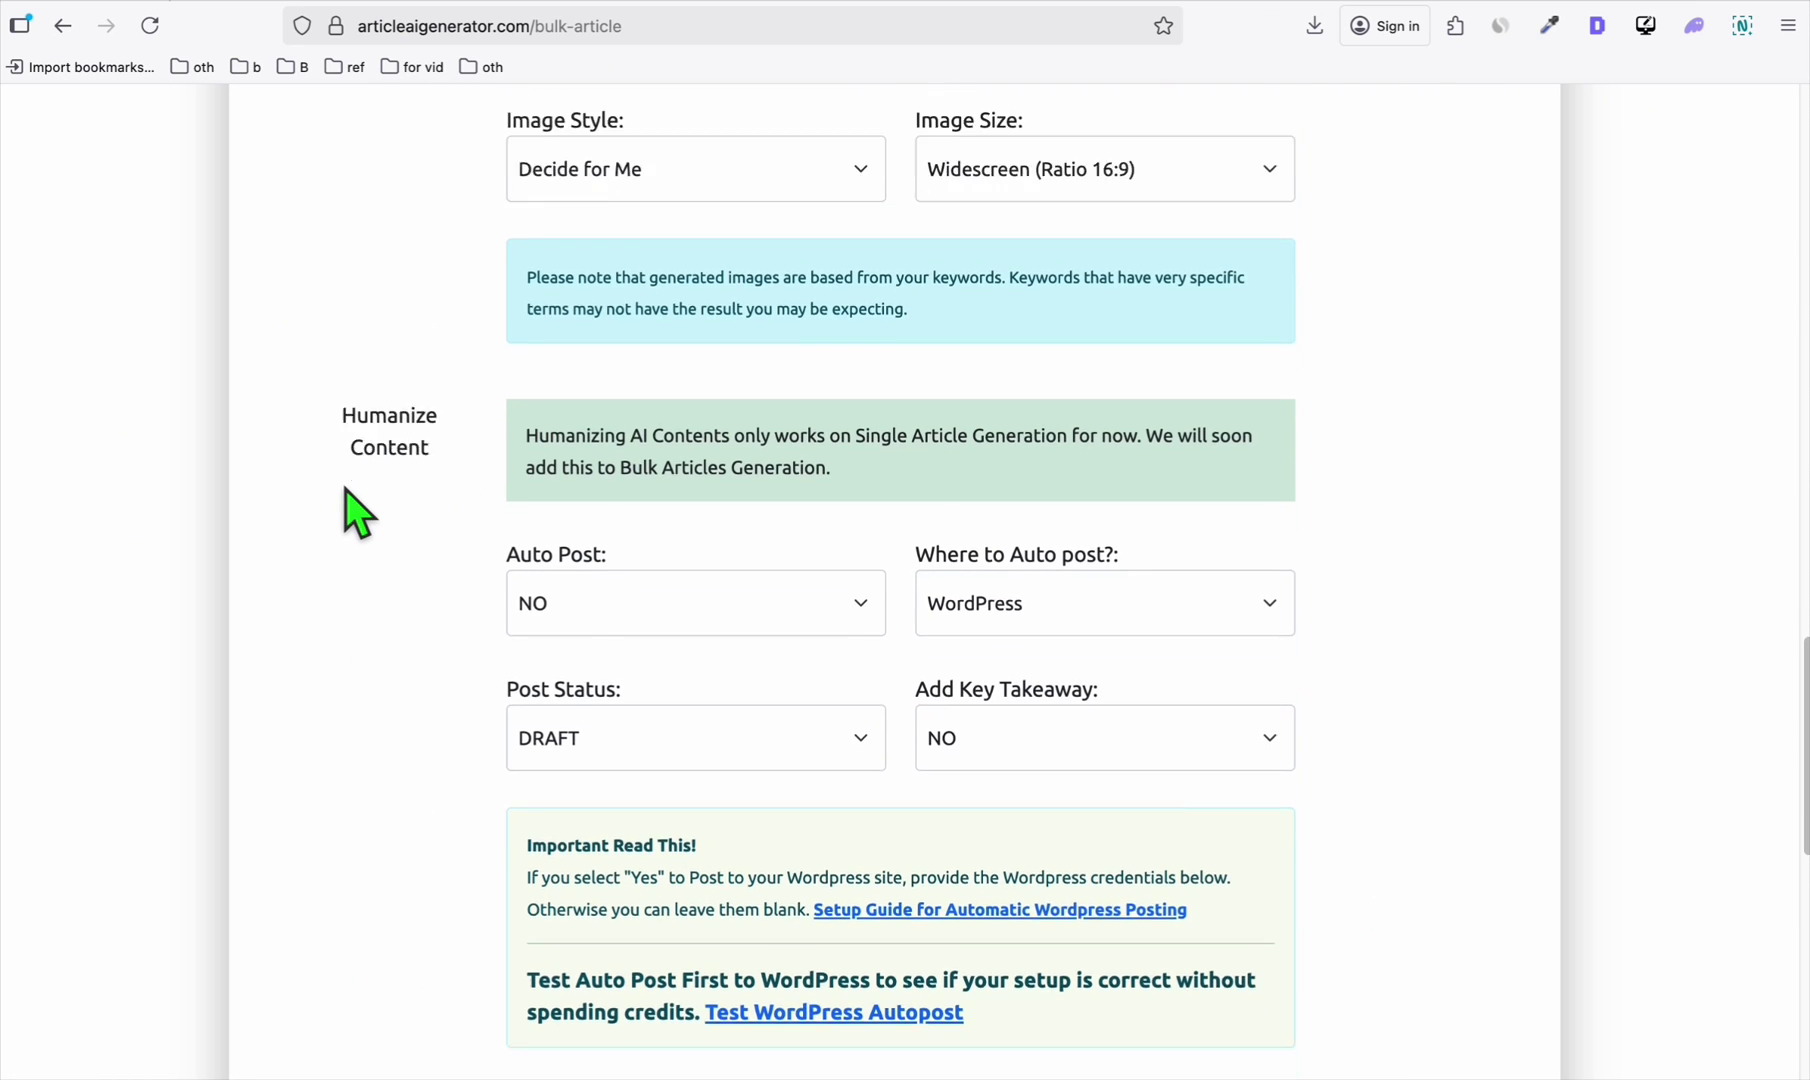
pyautogui.scroll(-3, 345, 489)
pyautogui.click(566, 329)
pyautogui.click(573, 322)
# View the saved WordPress sites in Select Site, close it without choosing one, and go back to Zed.
pyautogui.scroll(-4, 594, 403)
pyautogui.click(594, 403)
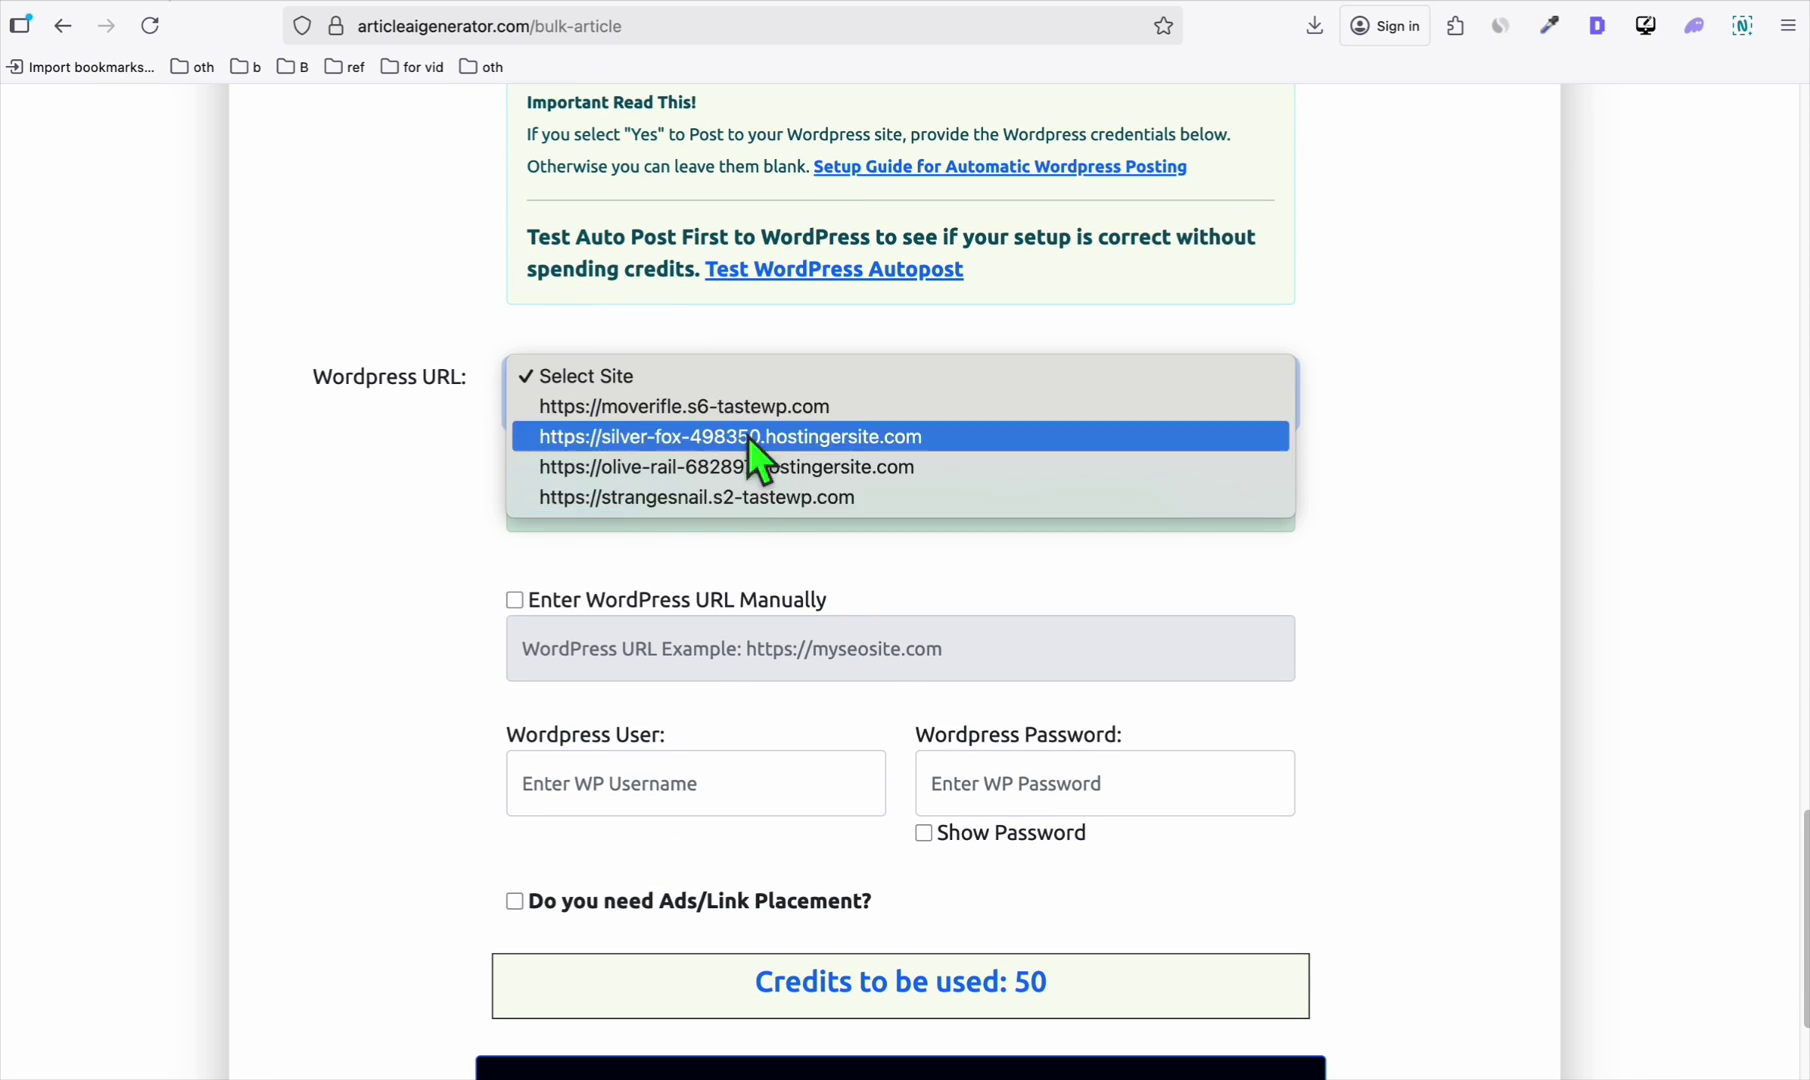
pyautogui.click(441, 502)
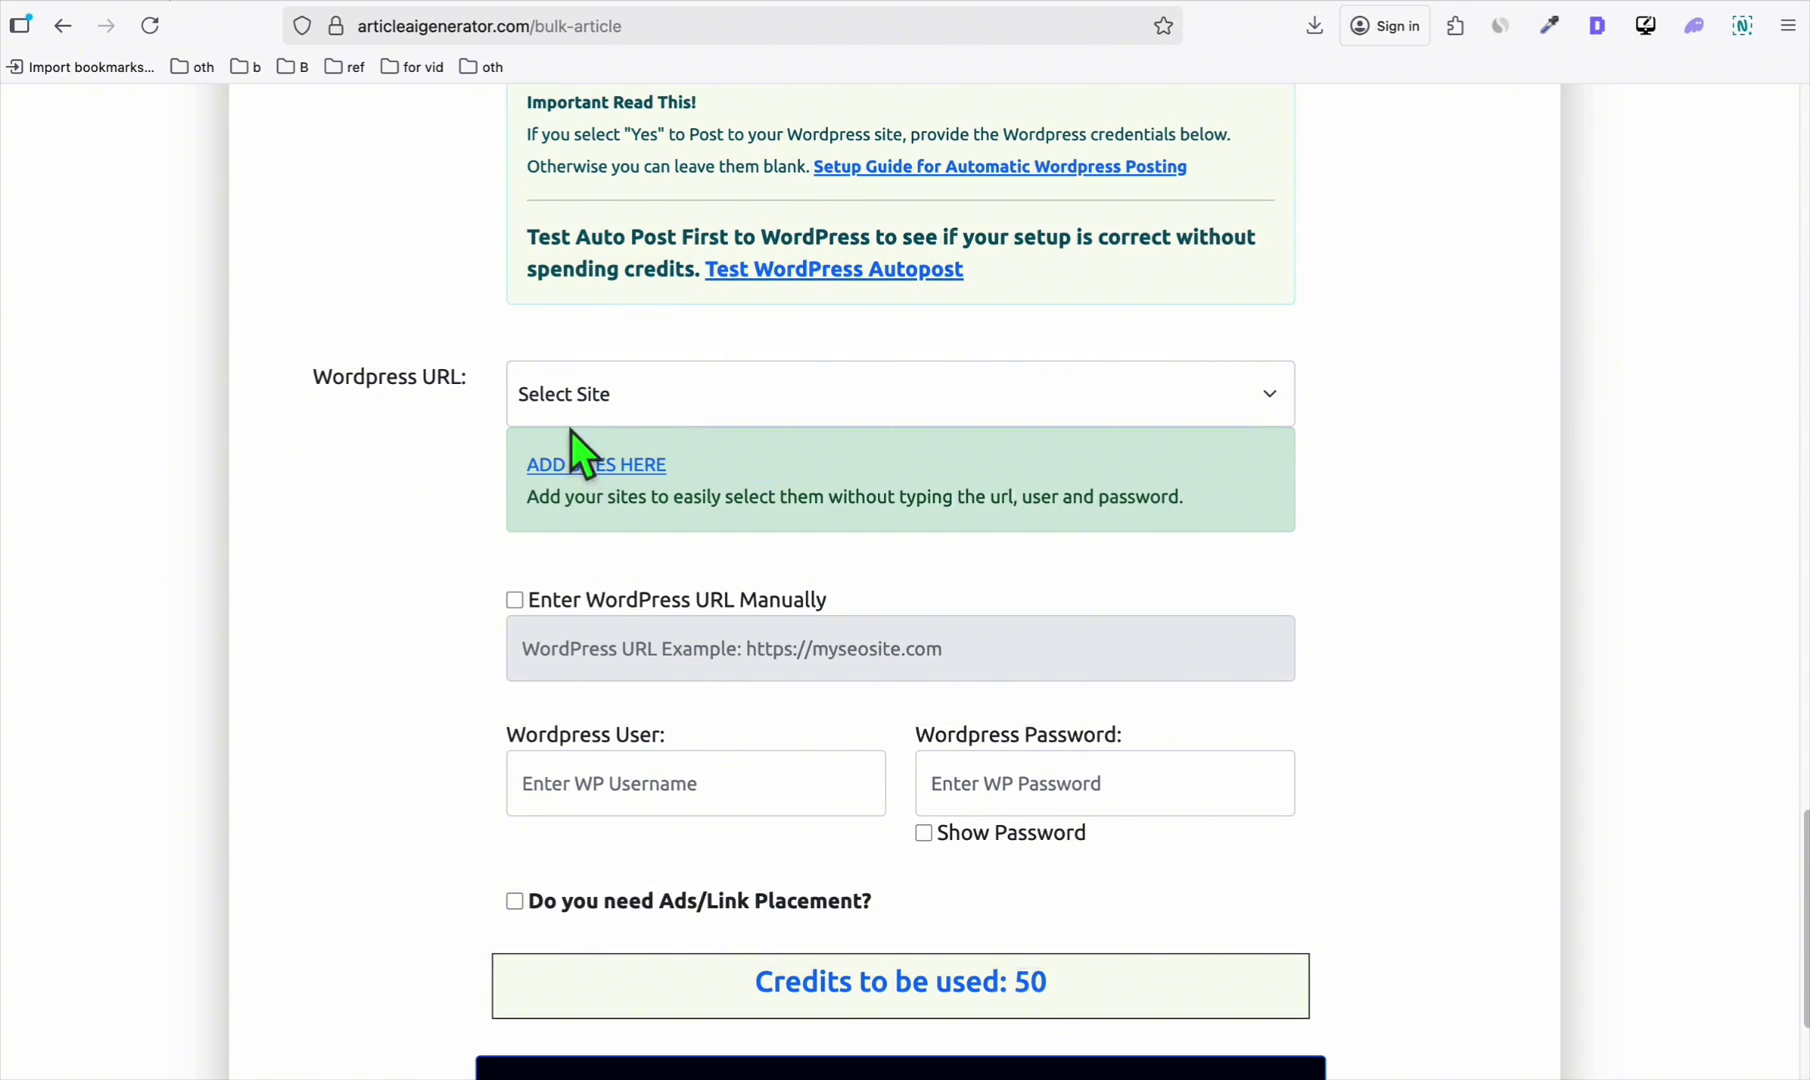
pyautogui.scroll(8, 632, 471)
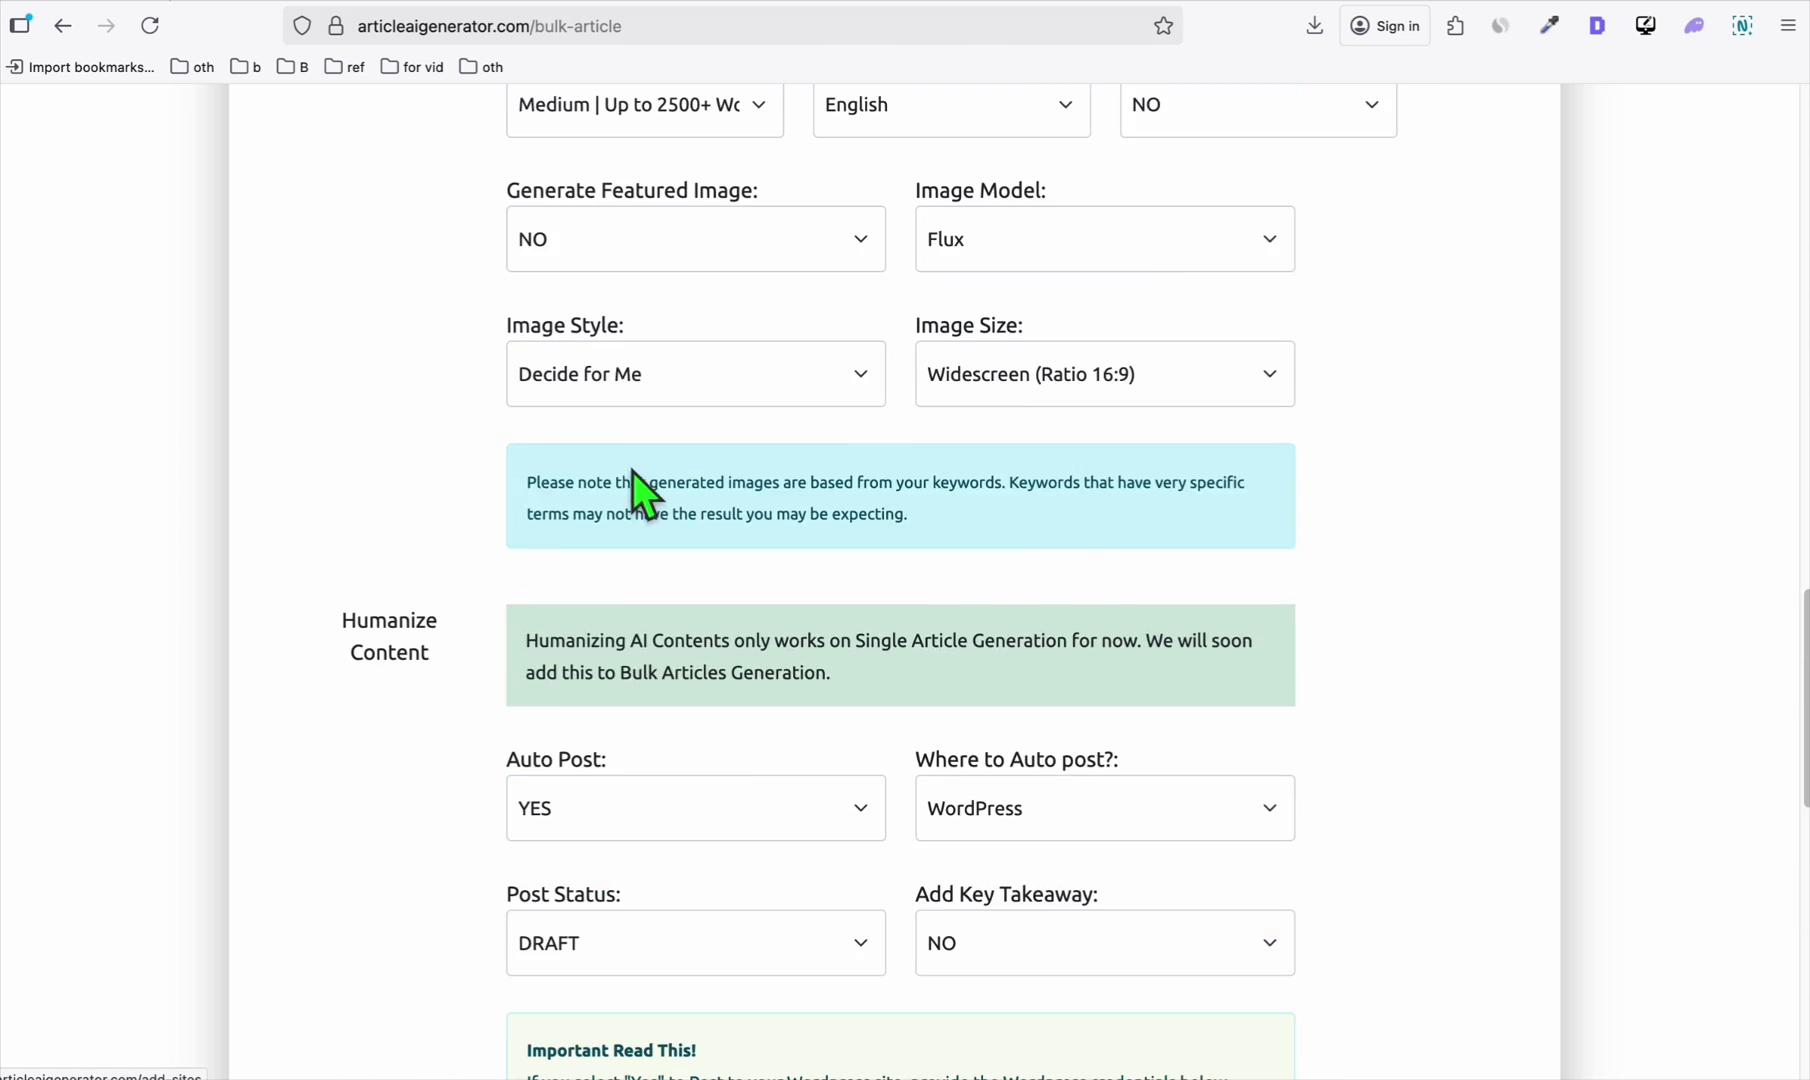
pyautogui.scroll(5, 632, 471)
pyautogui.scroll(-2, 678, 526)
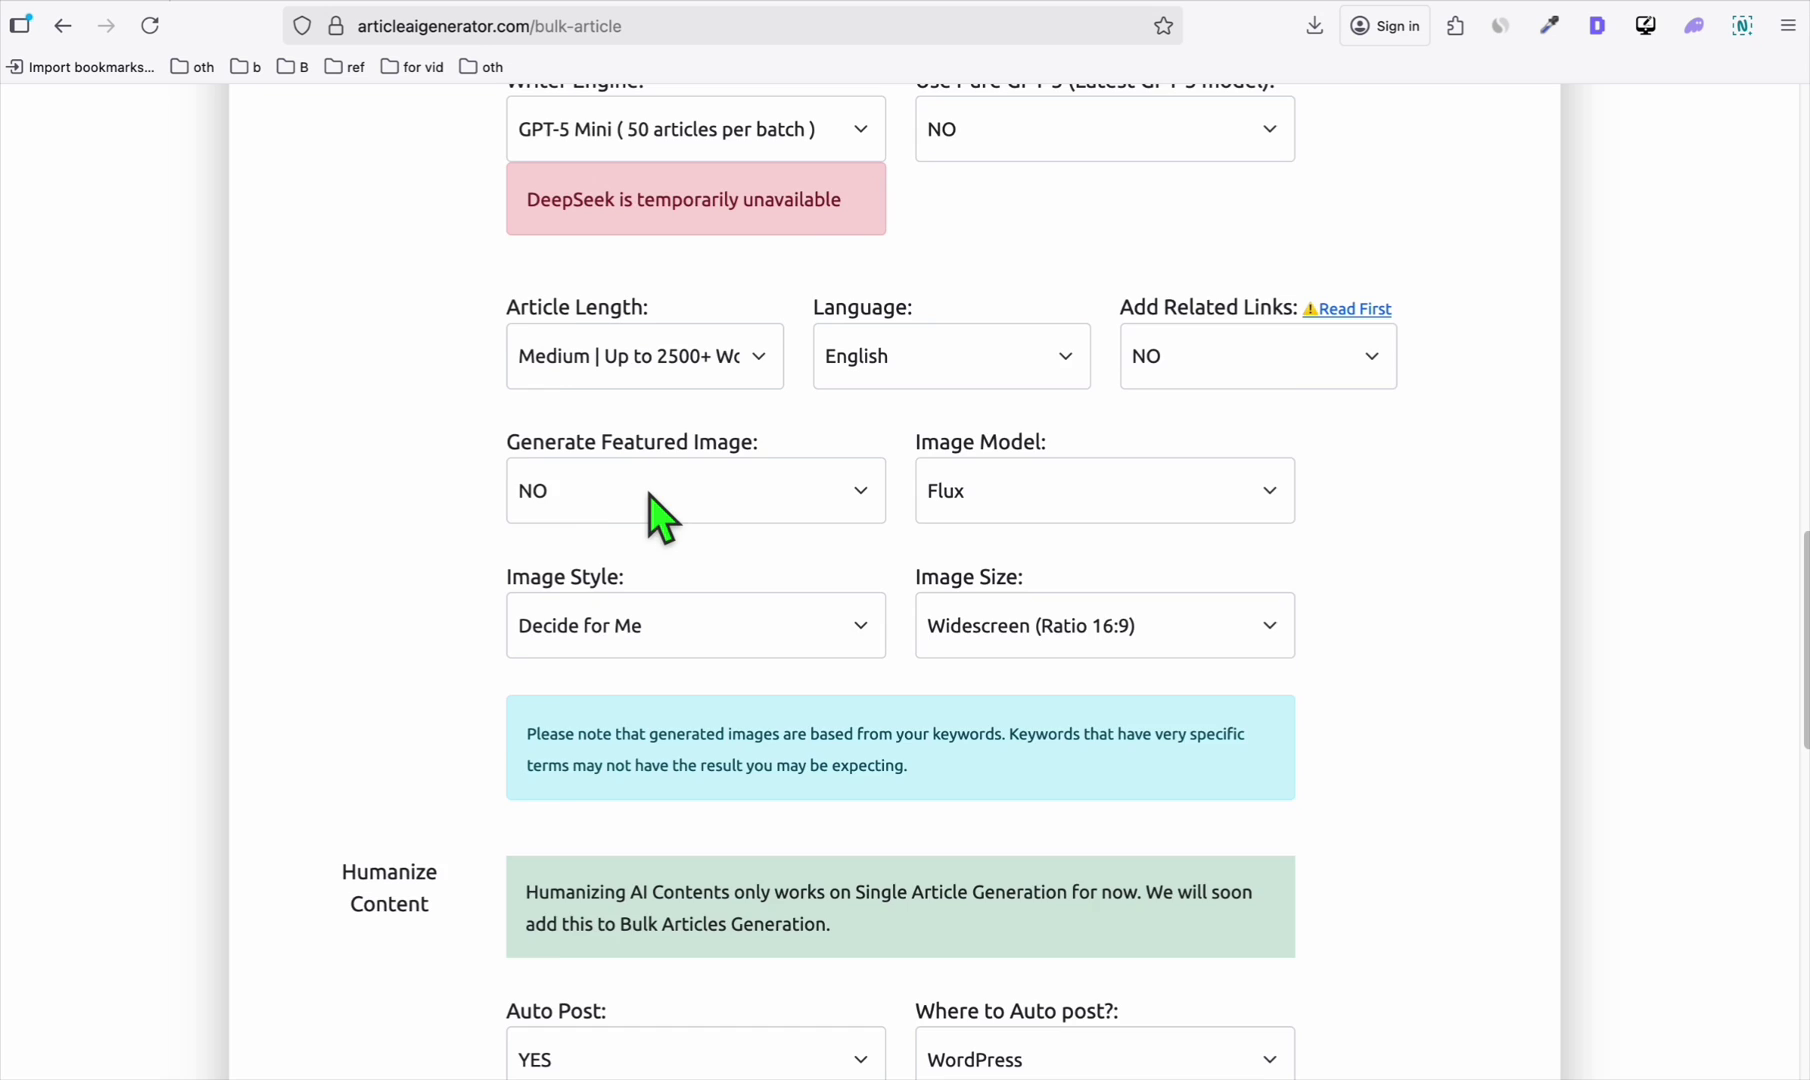
pyautogui.scroll(8, 668, 518)
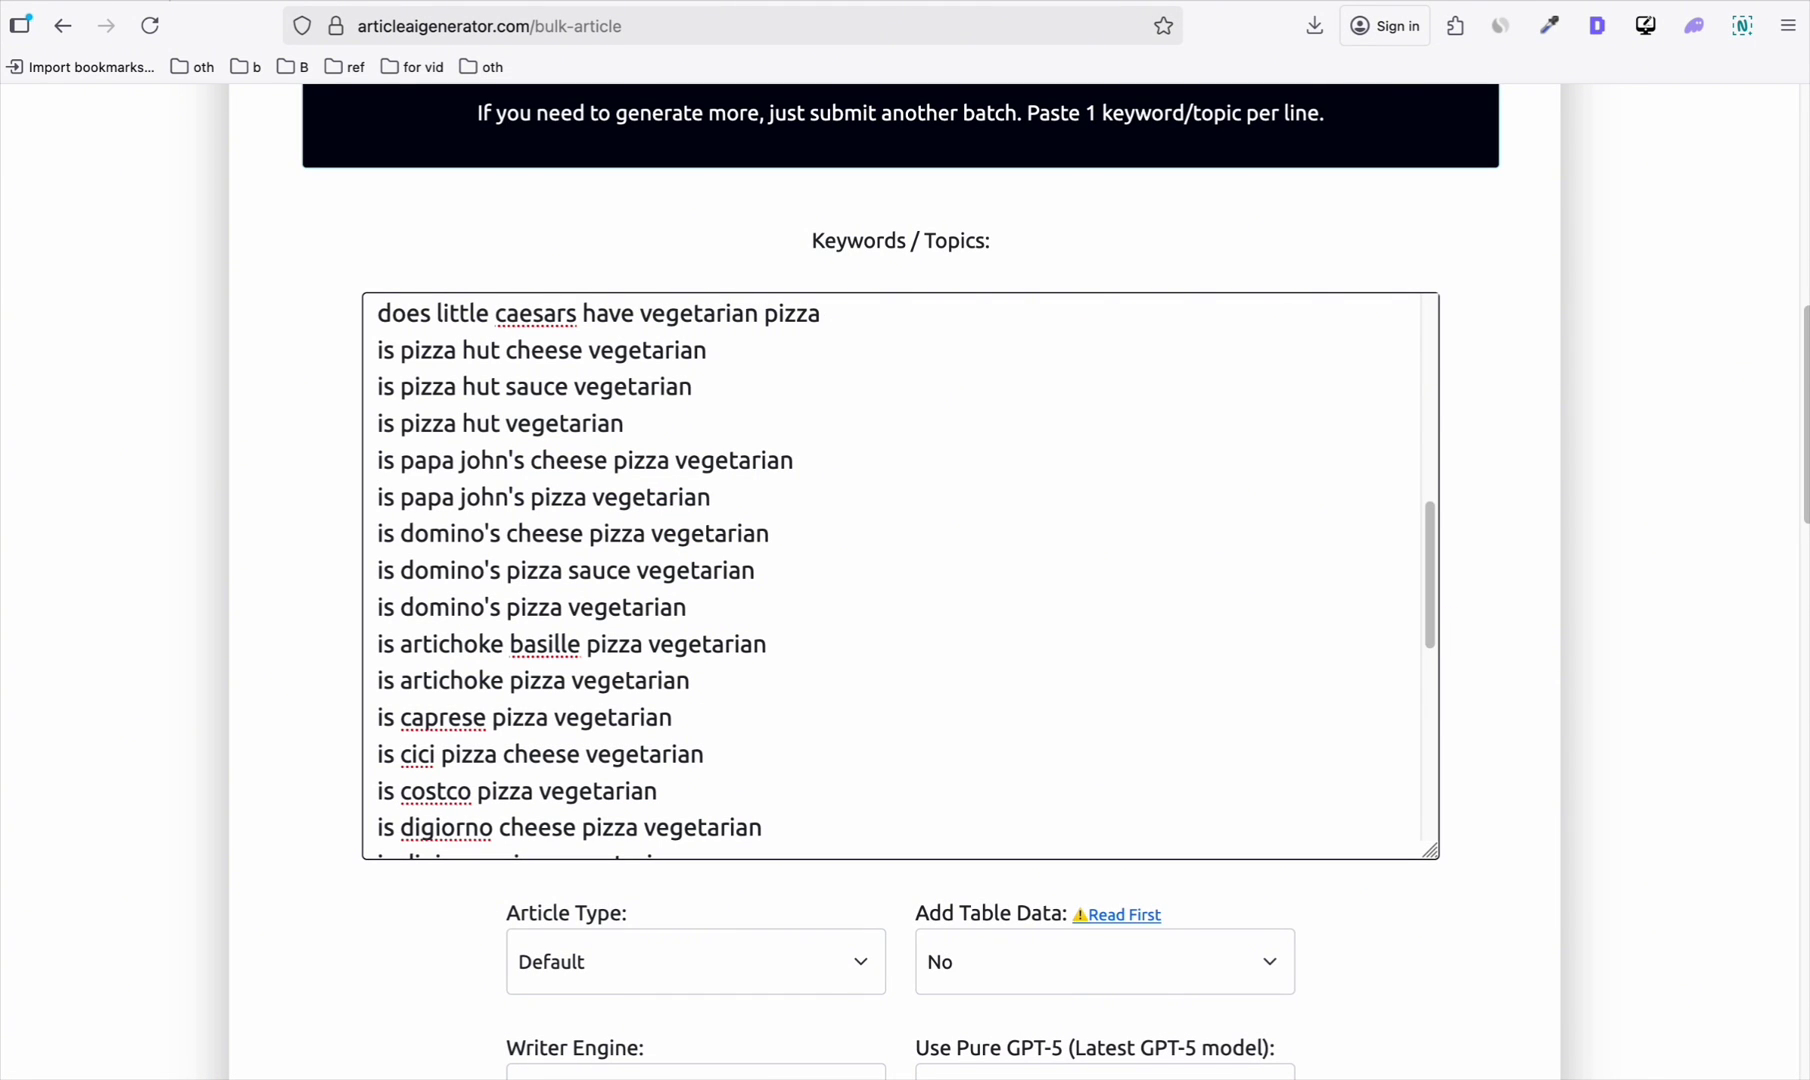
pyautogui.press('super+Tab')
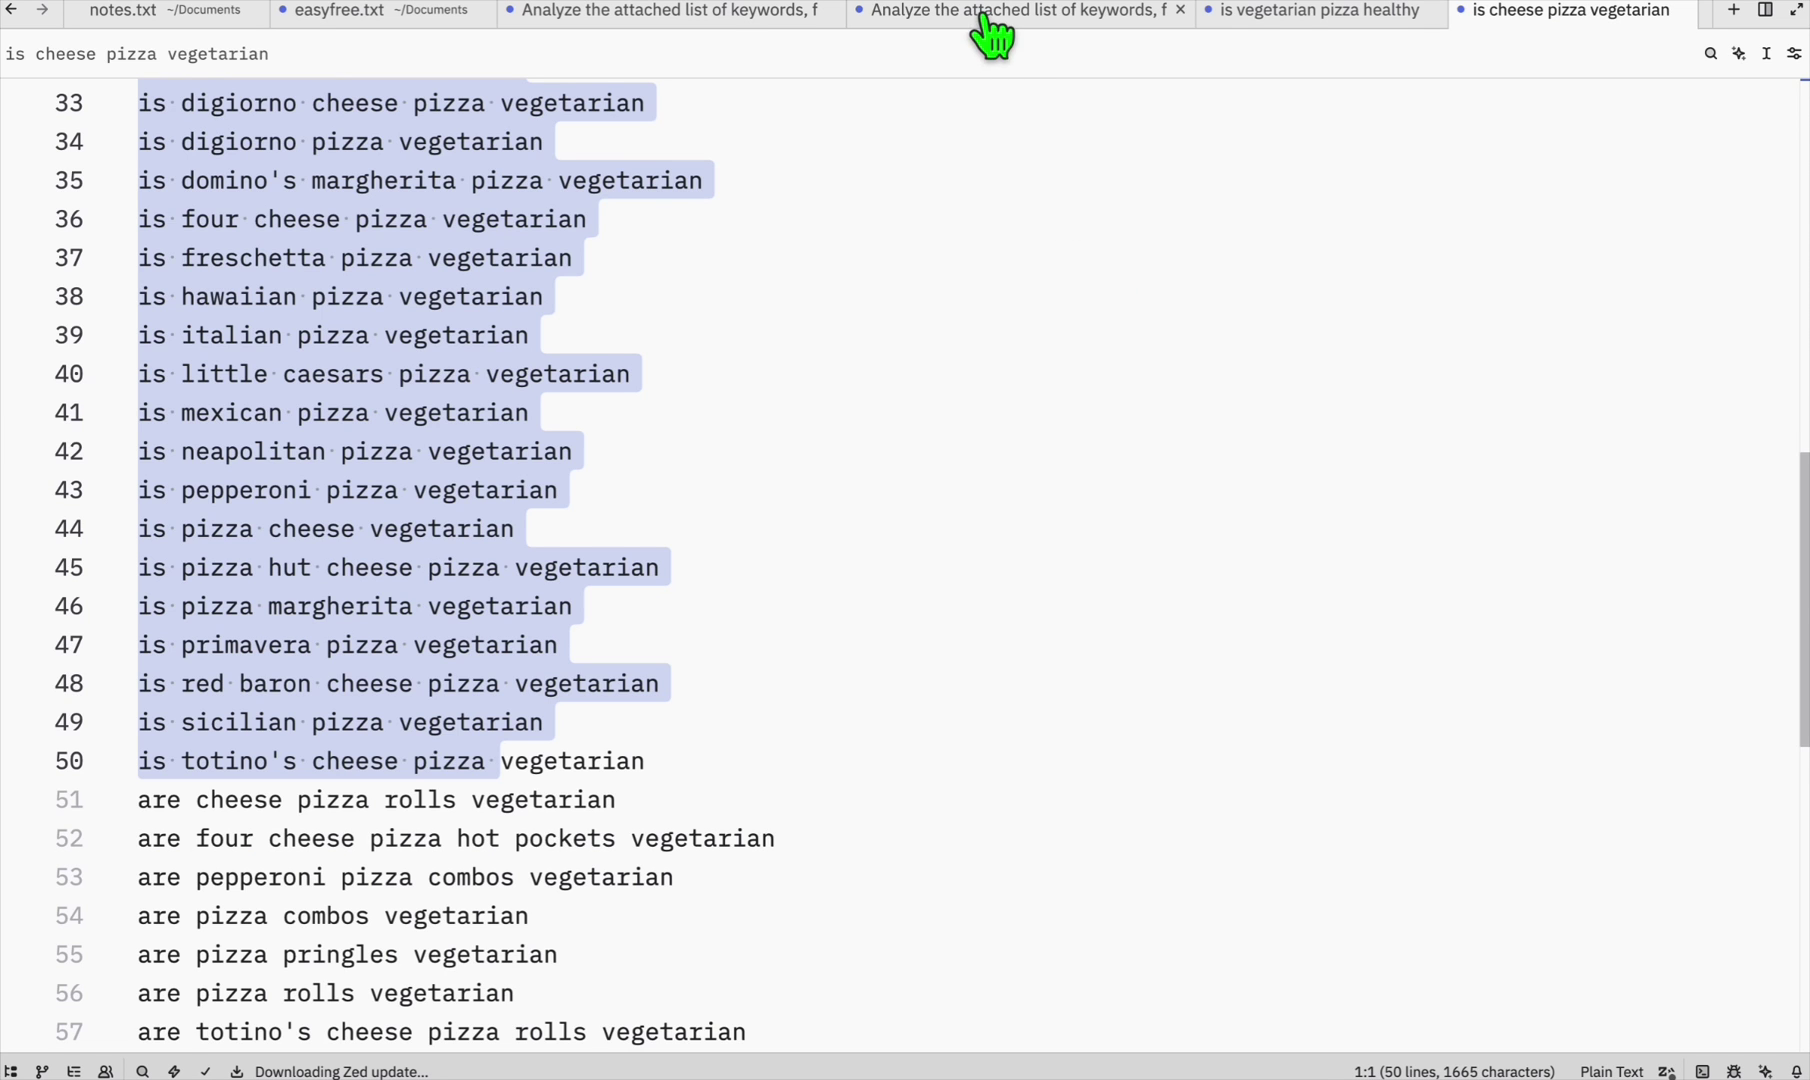
# Return to the GLM-4.6 chat showing its cleaned keyword list starting with 'is cheese pizza vegetarian'.
pyautogui.click(987, 20)
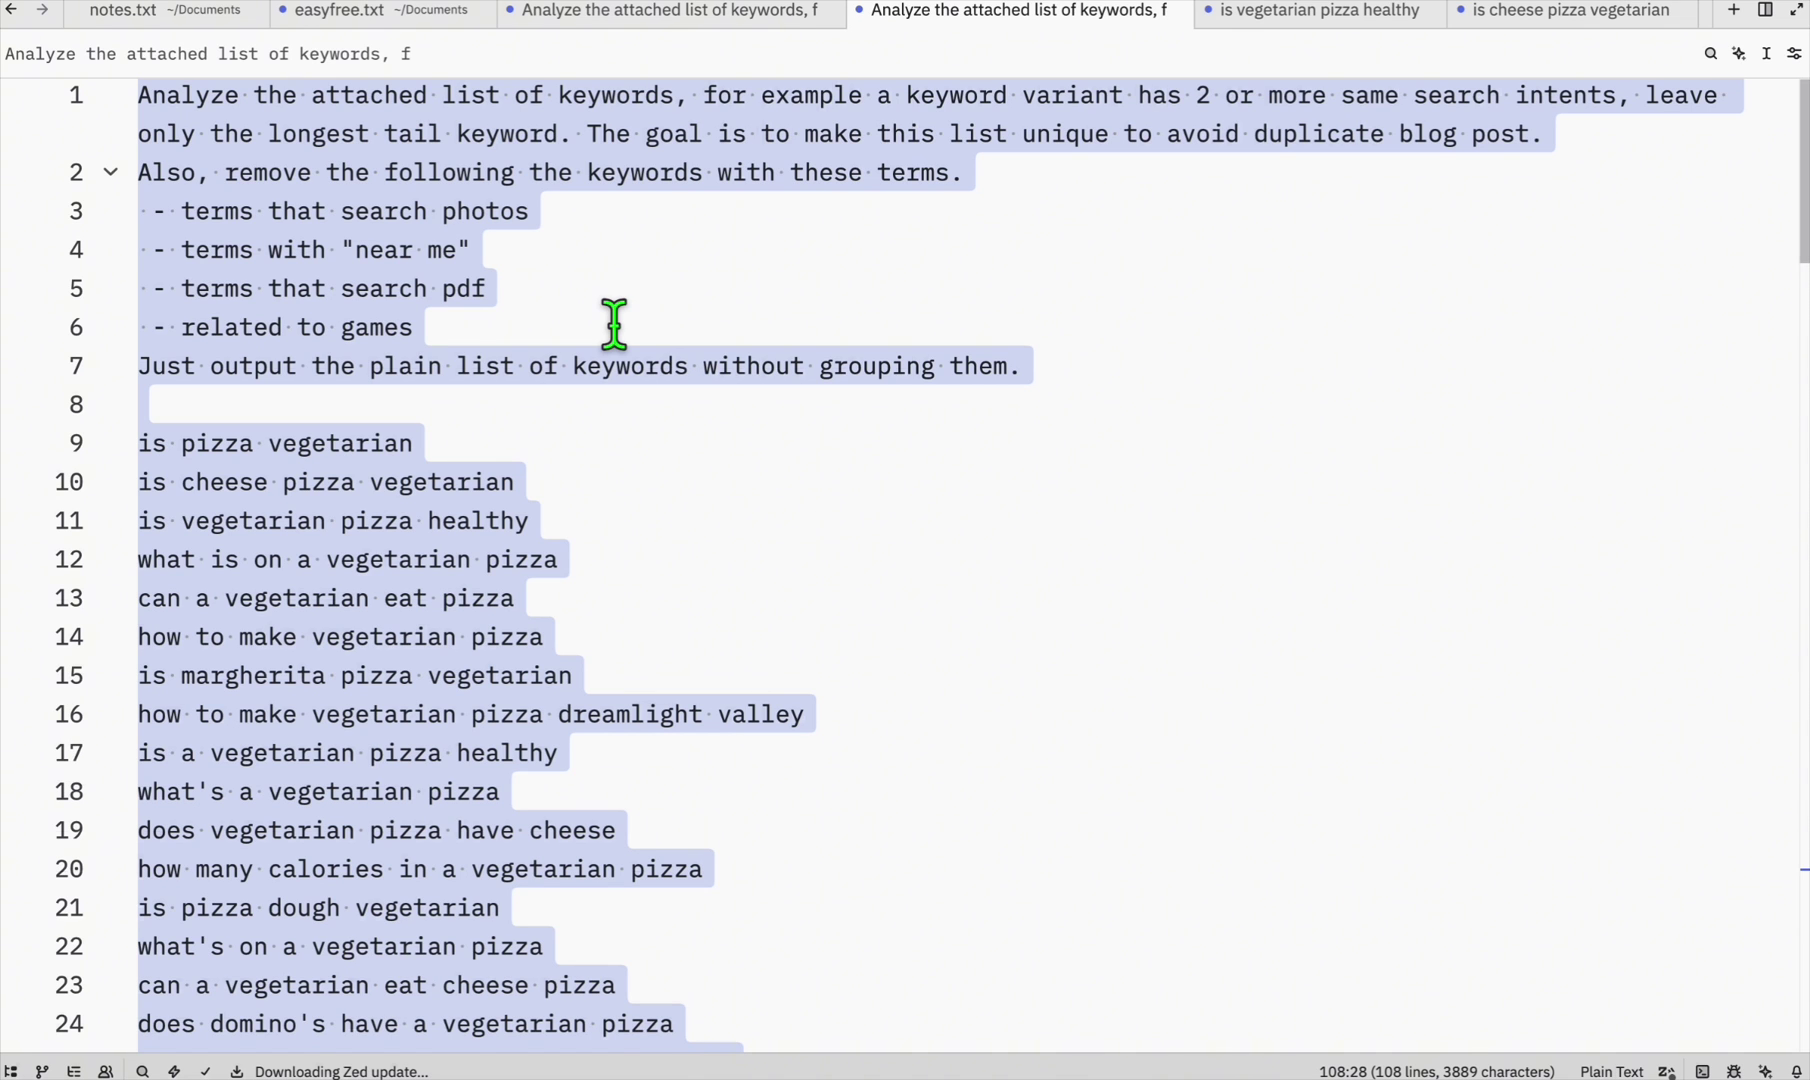
pyautogui.press('super+Tab')
pyautogui.hotkey('ctrl', 'Tab')
pyautogui.hotkey('ctrl', 'Tab')
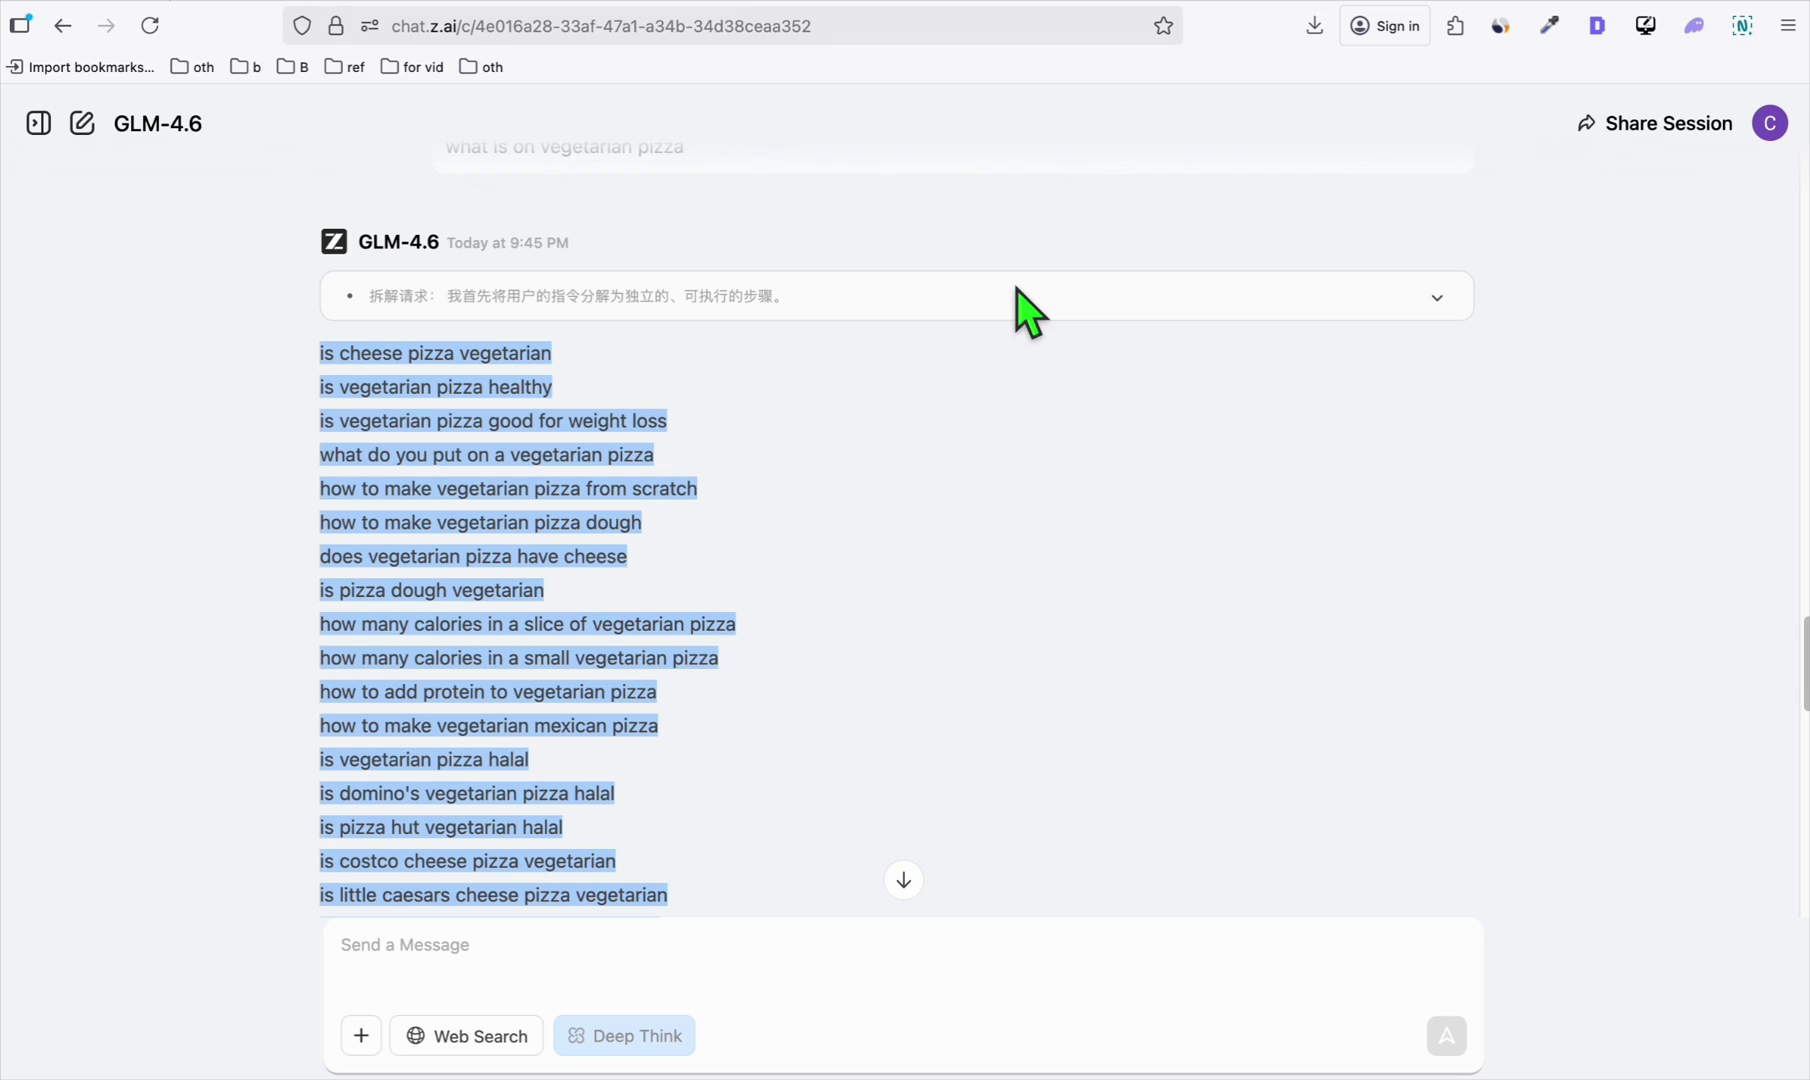
pyautogui.click(839, 6)
pyautogui.click(1083, 8)
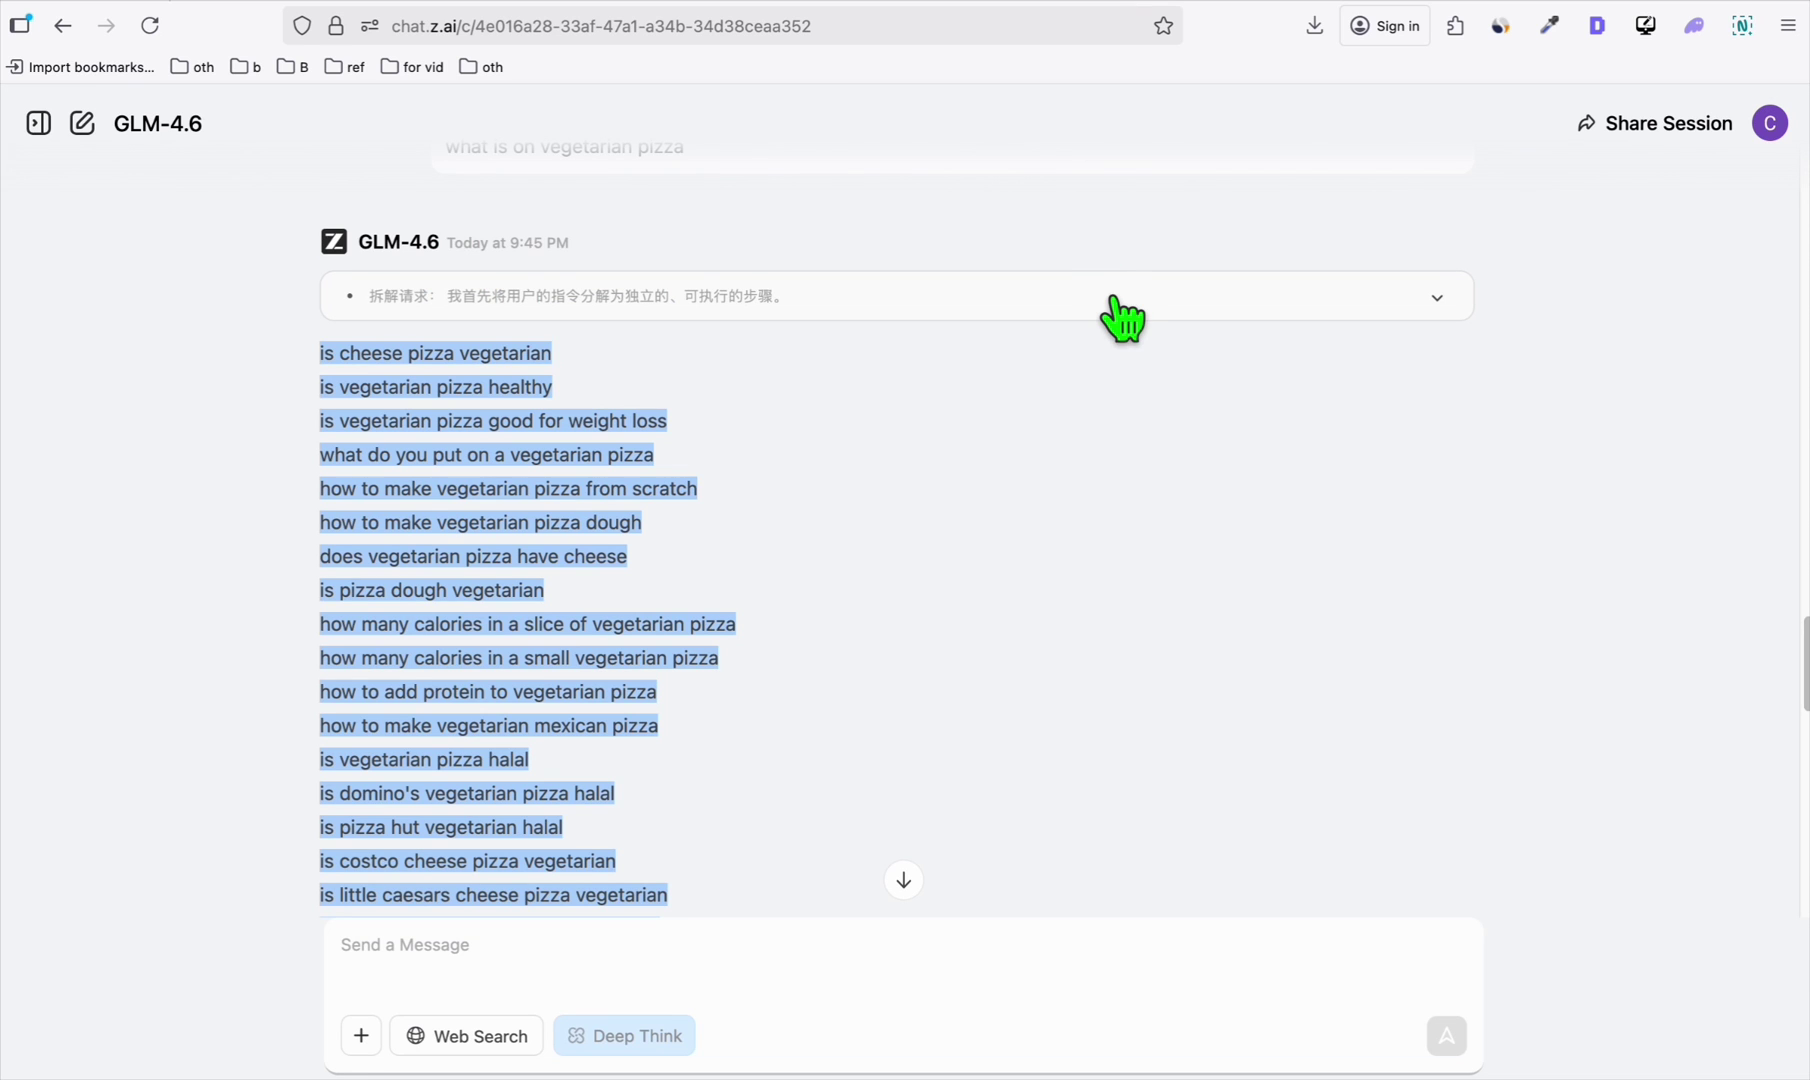